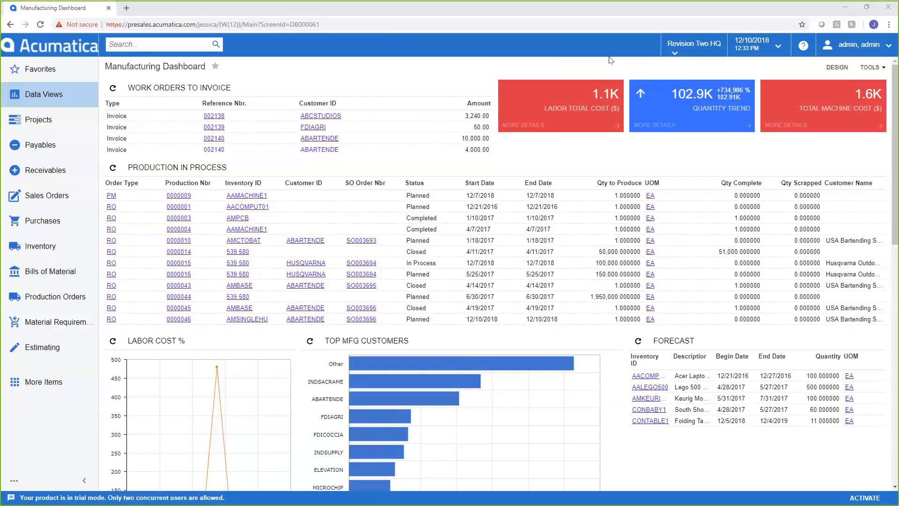
# Step: Shrink the browser window to check how the Manufacturing Dashboard layout adapts, and return it to full size
pyautogui.click(867, 7)
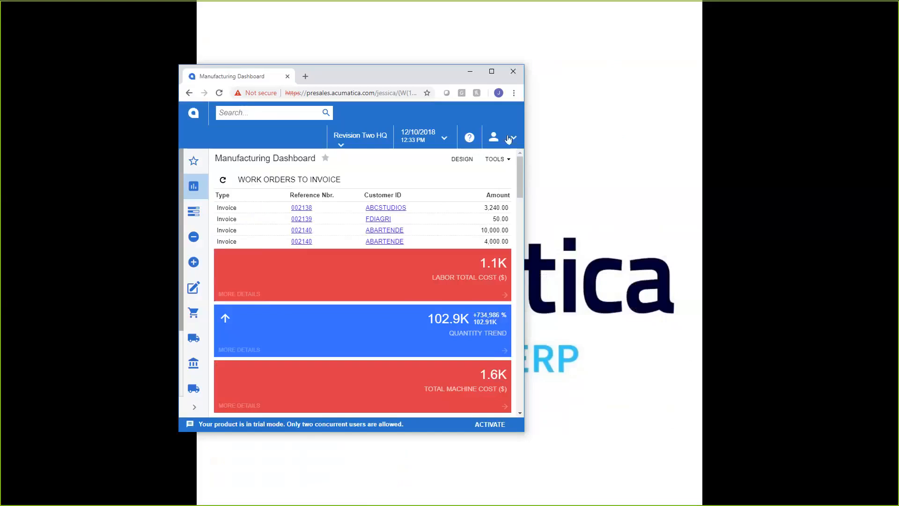
pyautogui.moveTo(378, 75); pyautogui.dragTo(398, 44)
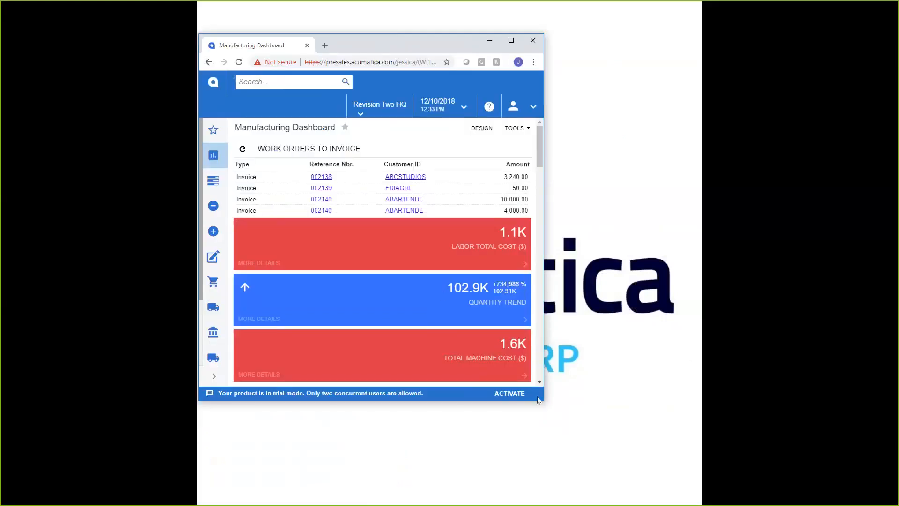
pyautogui.moveTo(524, 388); pyautogui.dragTo(447, 274)
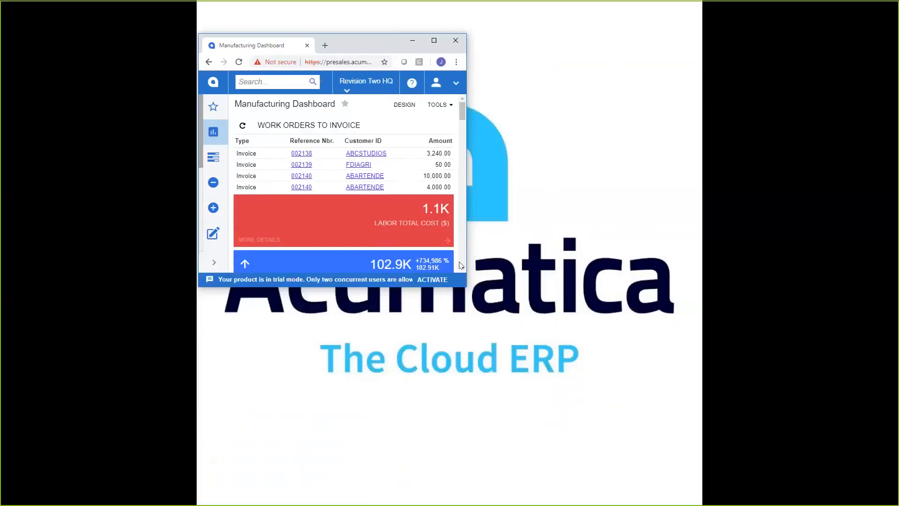
pyautogui.click(434, 42)
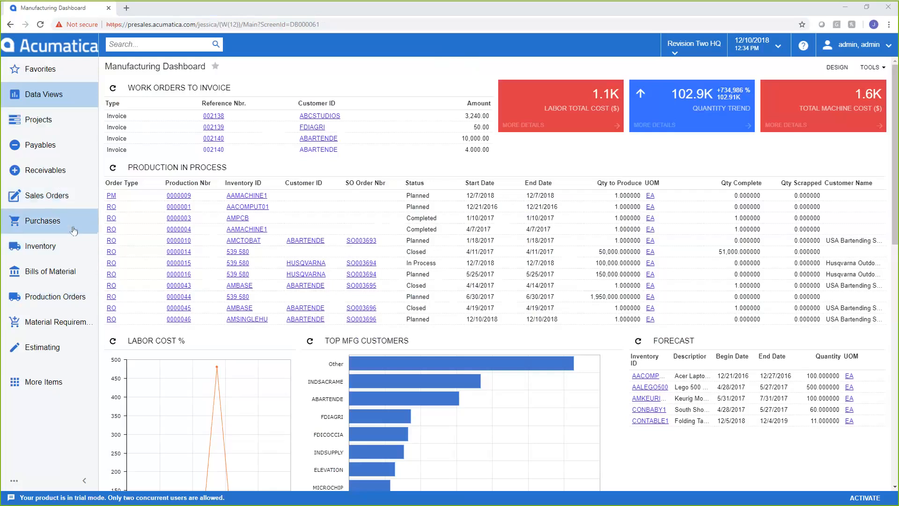
# Step: Look through the Bills of Material workspace and the full Sales Orders menu
pyautogui.click(60, 283)
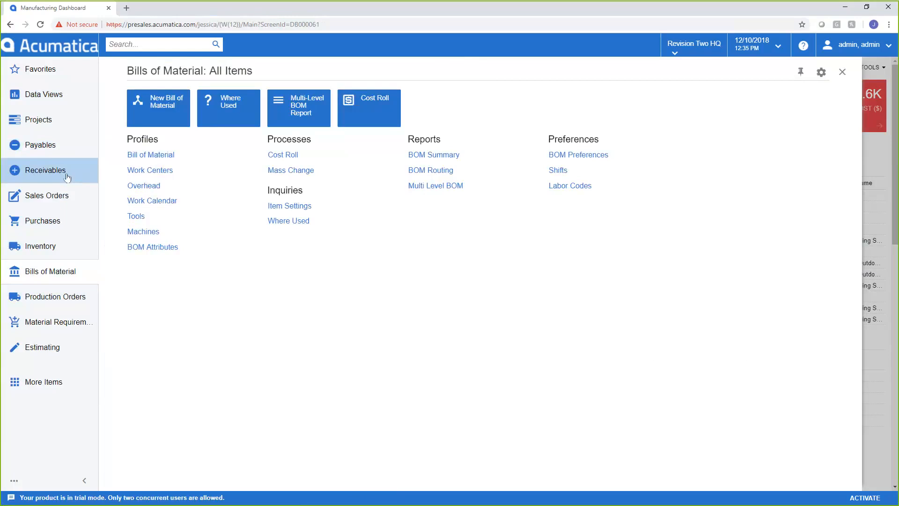
pyautogui.click(61, 208)
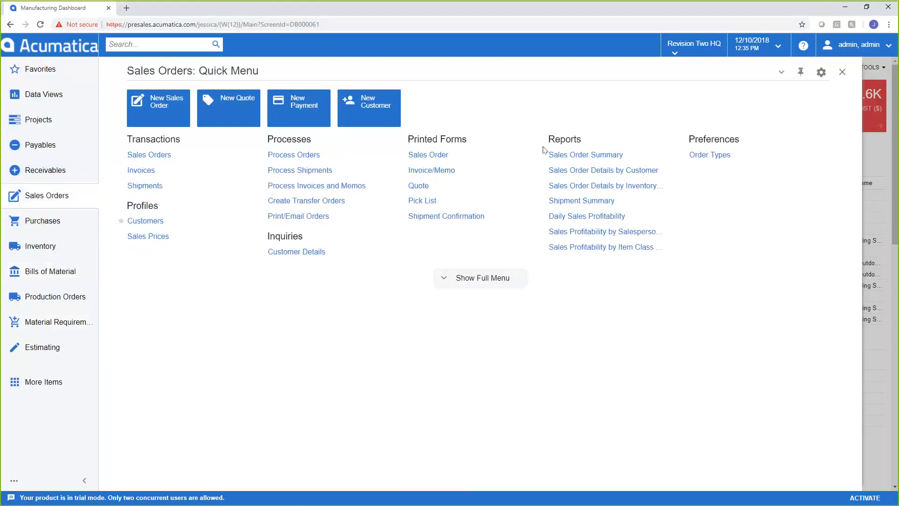
pyautogui.click(513, 76)
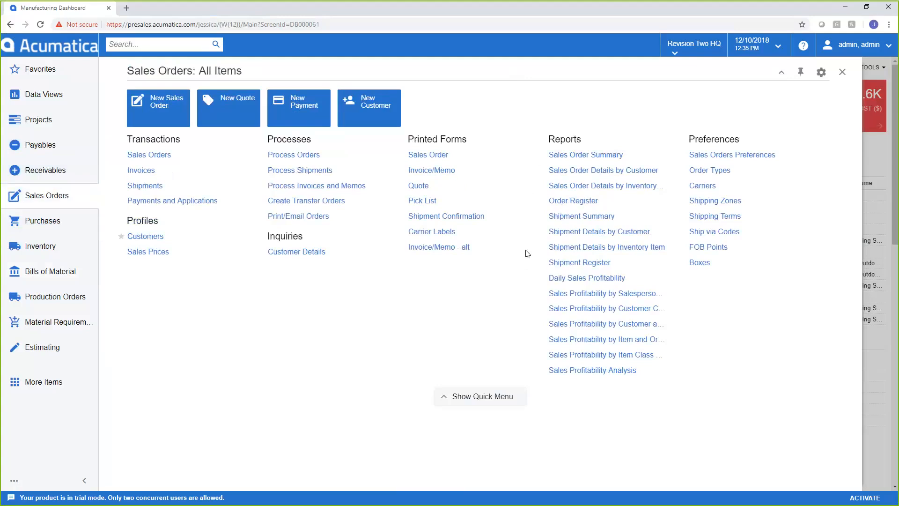
pyautogui.click(57, 307)
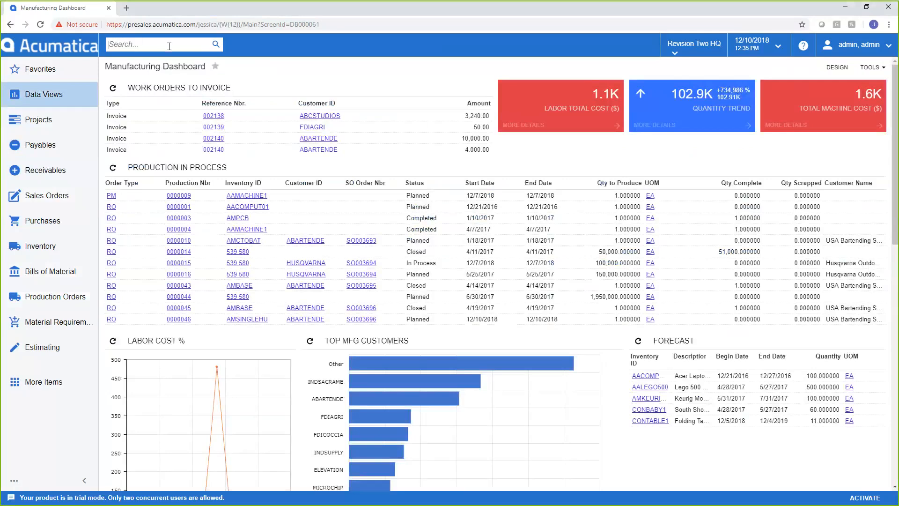
# Step: Search the system for "invoice" and review the matching menu items, help articles, files, and transactions and profiles
pyautogui.write('invoice')
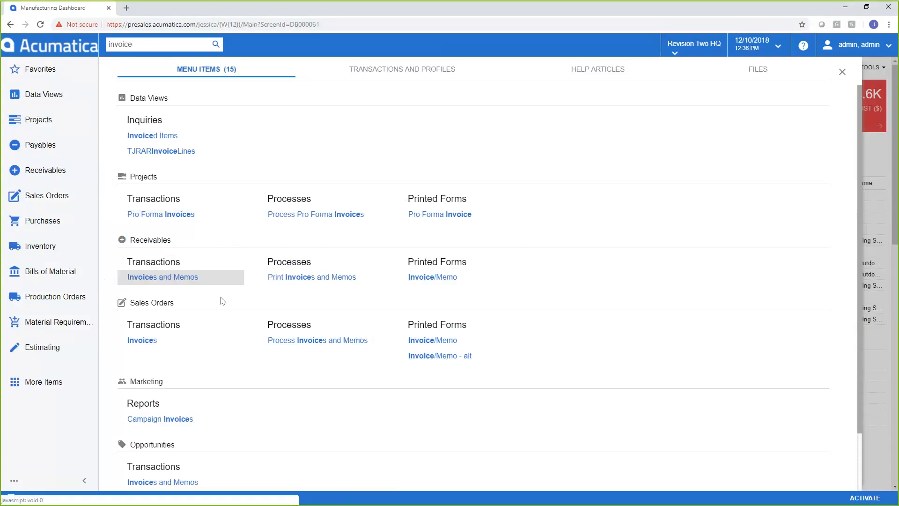
pyautogui.scroll(-3, 218, 310)
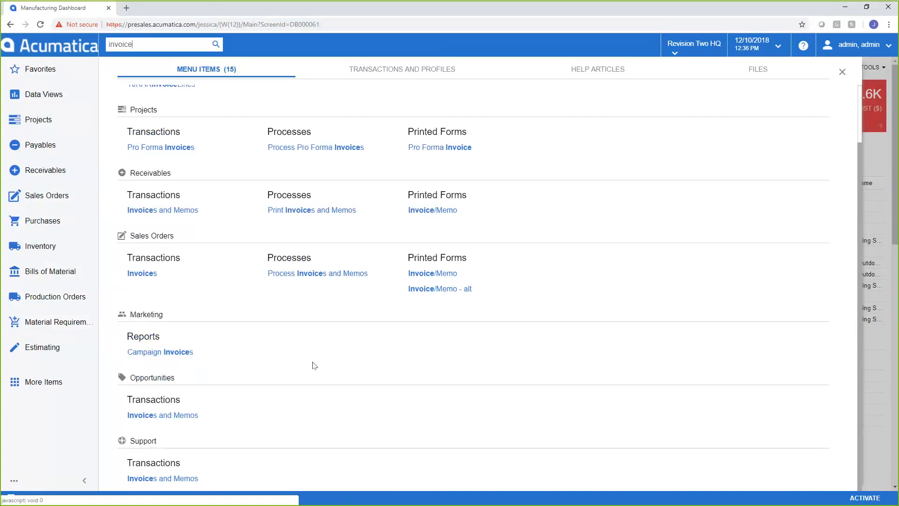
pyautogui.scroll(3, 411, 363)
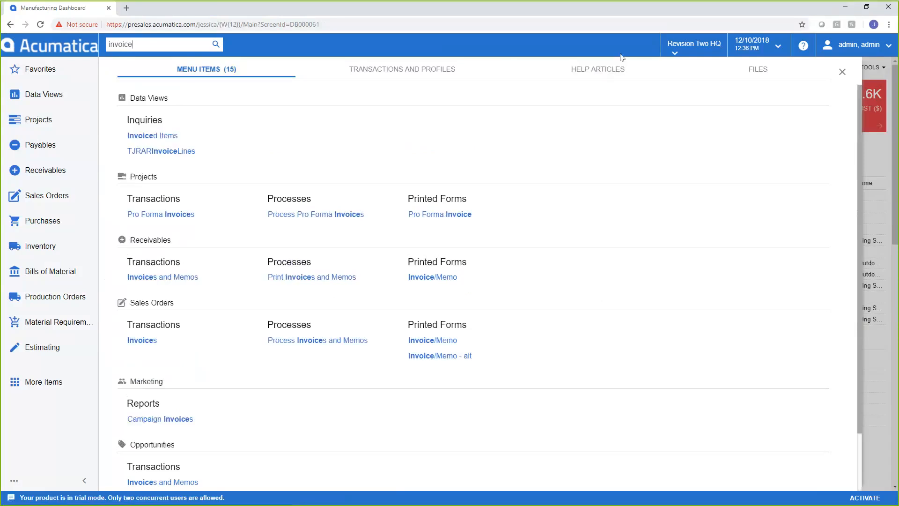
pyautogui.click(600, 80)
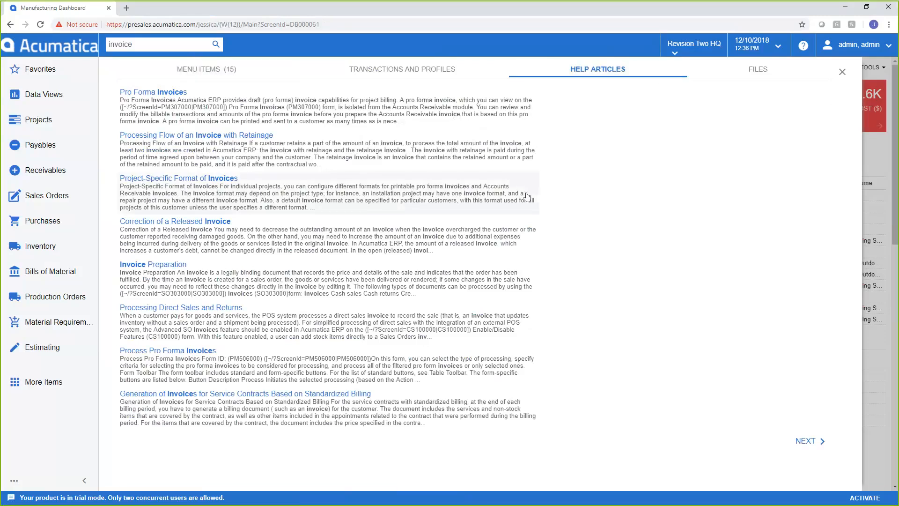
pyautogui.click(750, 77)
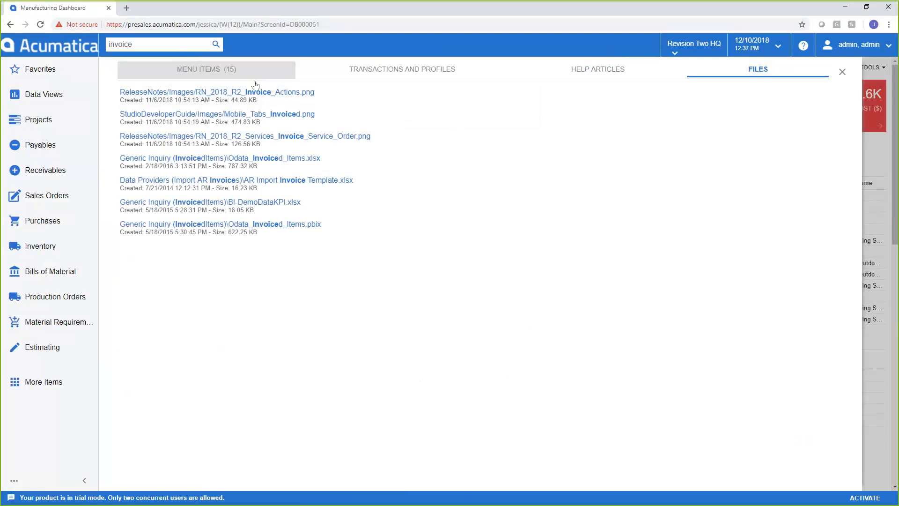
pyautogui.click(373, 68)
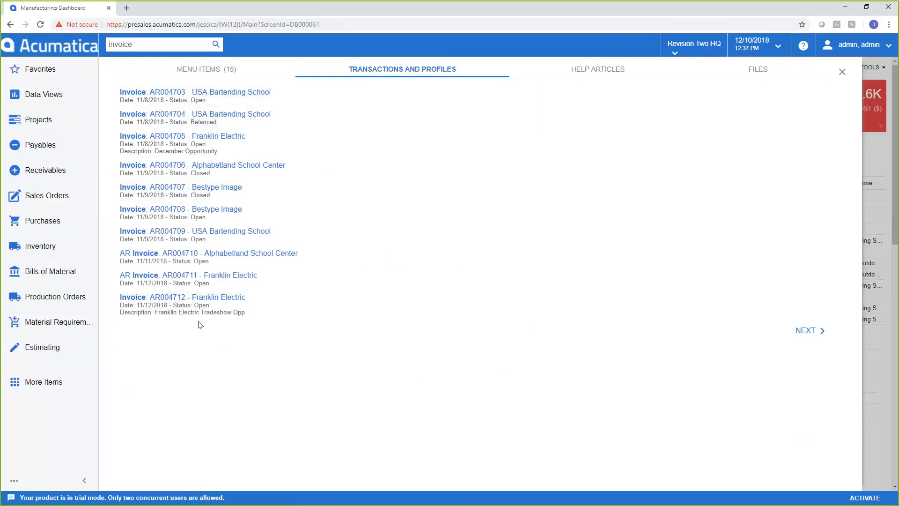
pyautogui.click(842, 72)
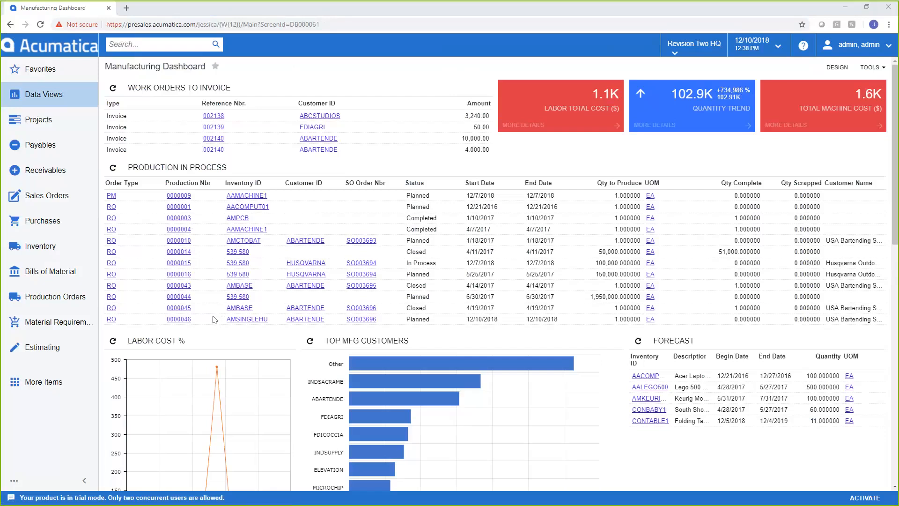
# Step: View the details of production order 0000009 from the Production in Process list and return to the Manufacturing Dashboard
pyautogui.click(188, 229)
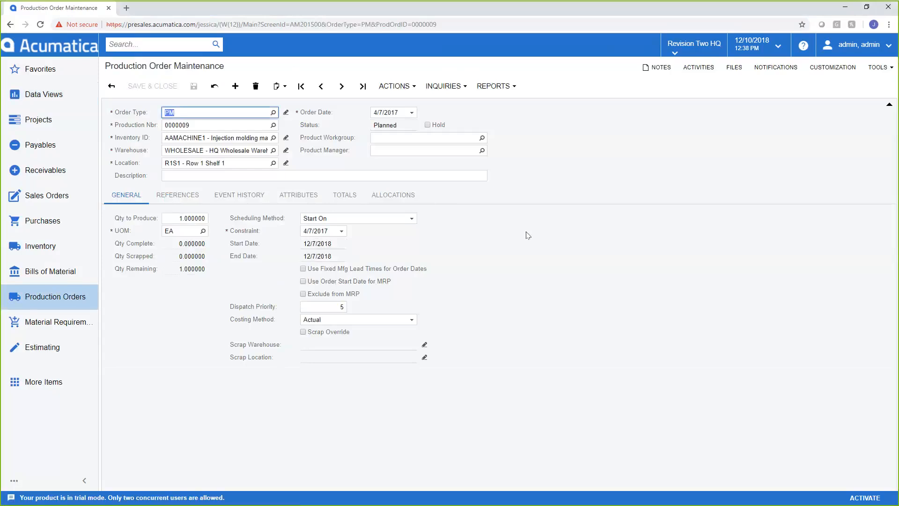
pyautogui.click(75, 49)
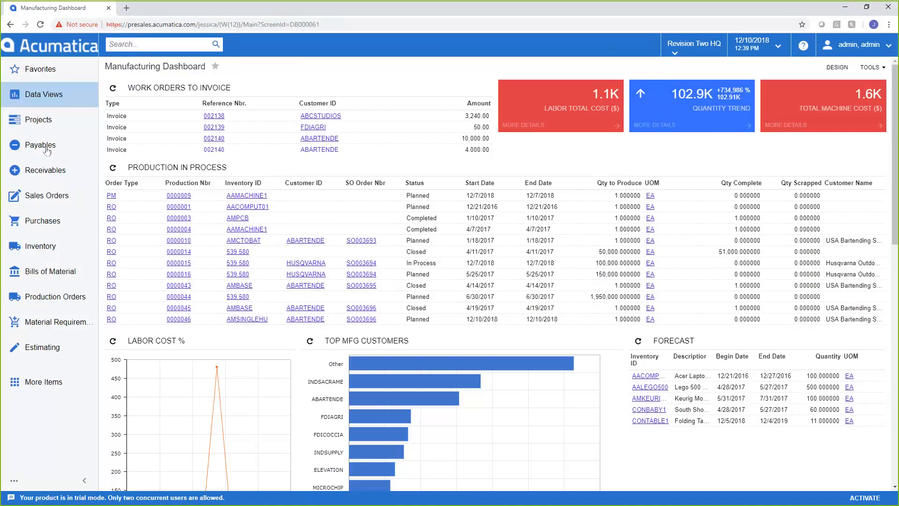
# Step: Open the Controller Dashboard and remove its Bills to Pay widget in design mode
pyautogui.click(40, 105)
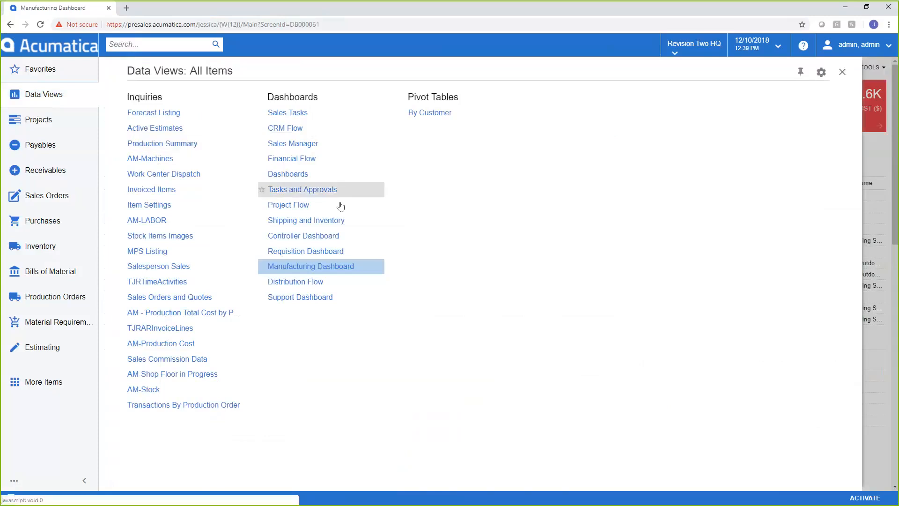
pyautogui.click(309, 236)
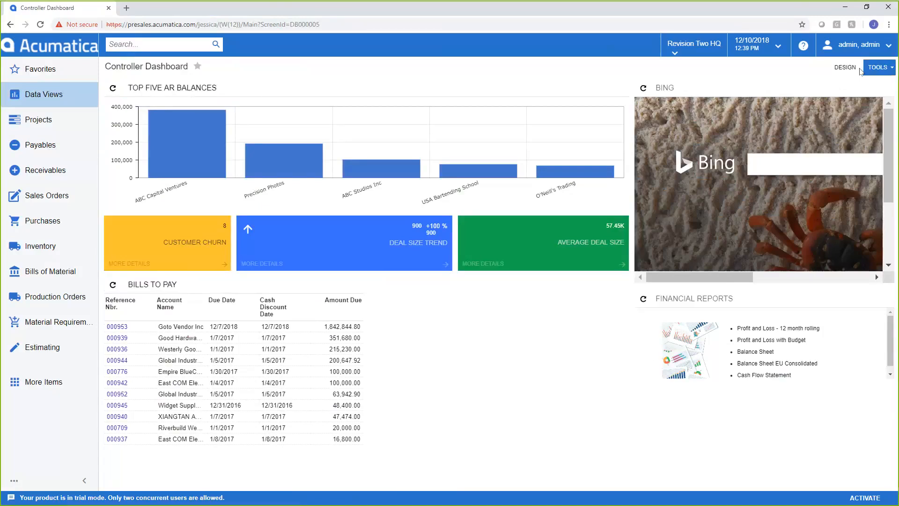
pyautogui.click(841, 69)
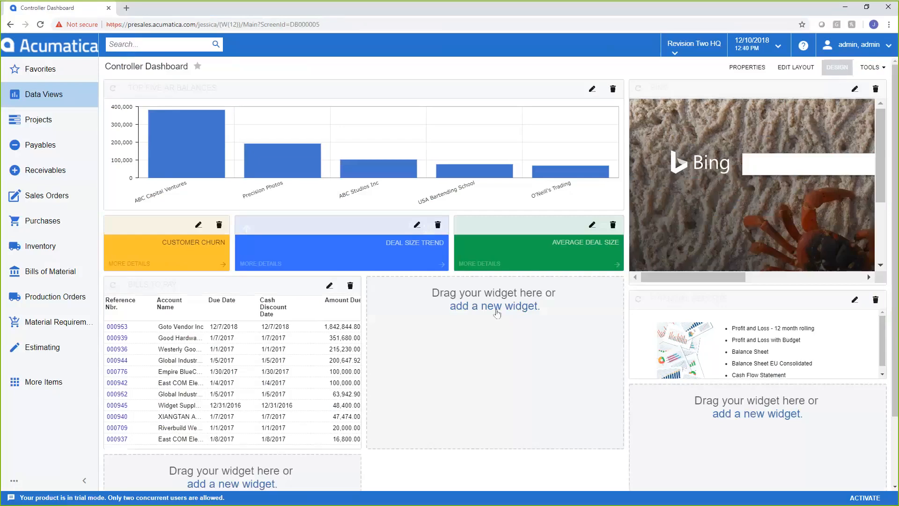
pyautogui.click(350, 286)
pyautogui.click(496, 80)
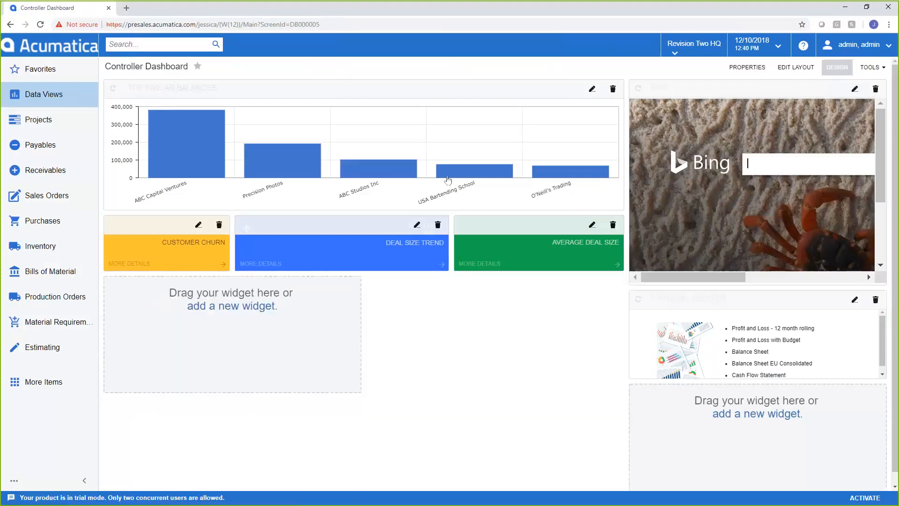
pyautogui.click(830, 71)
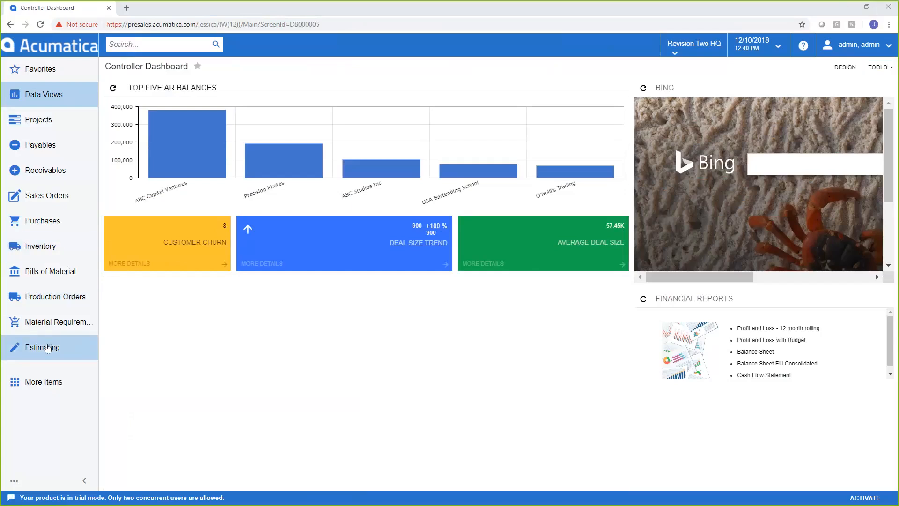
# Step: Open bill of material 0000035, revision D, from the list of bills of material
pyautogui.click(52, 276)
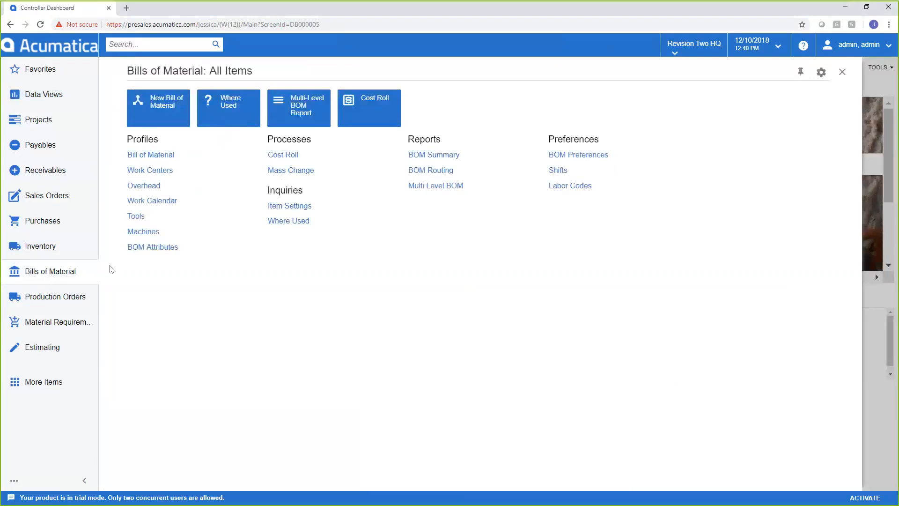
pyautogui.click(145, 156)
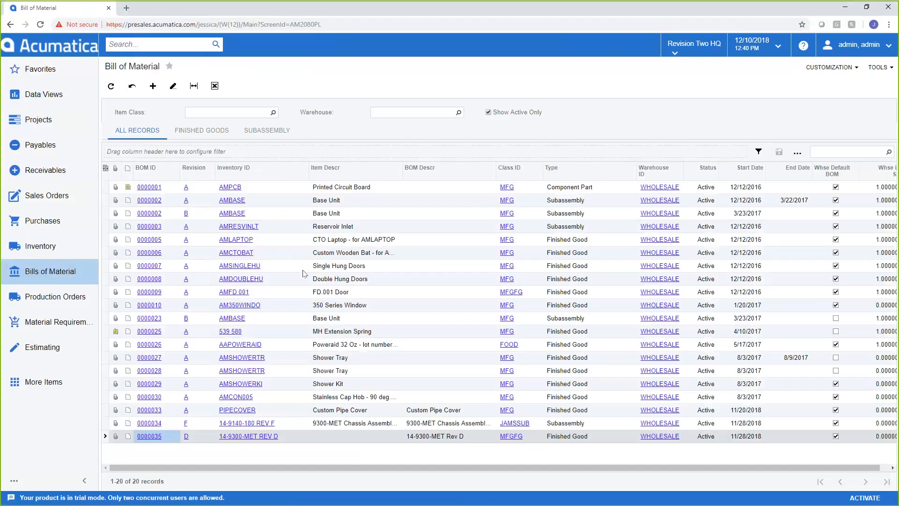
pyautogui.click(153, 437)
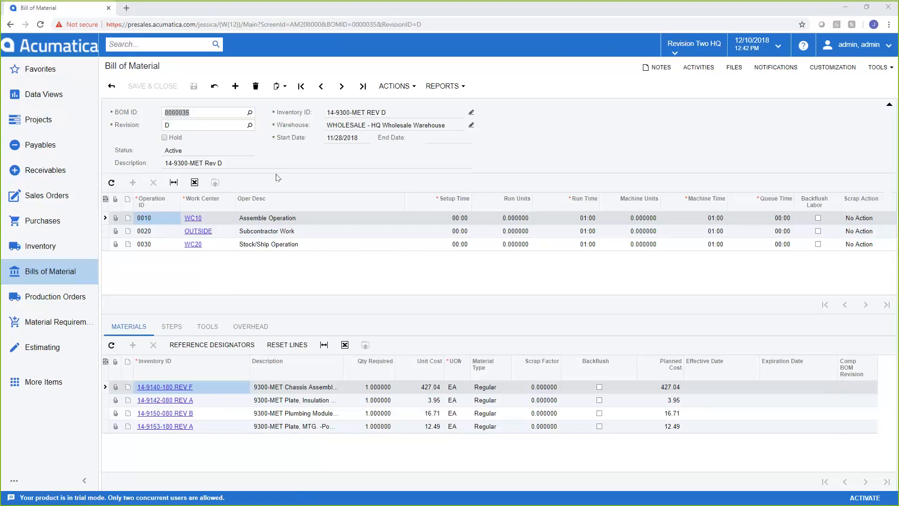
pyautogui.click(508, 121)
pyautogui.click(503, 161)
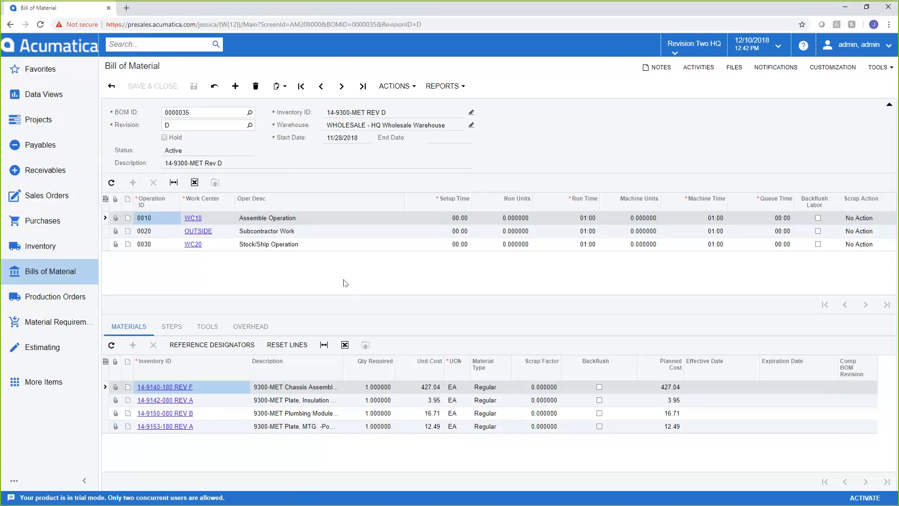
# Step: Enlarge the bill of material view and examine the materials of the Stock/Ship, Assemble and Subcontractor operations
pyautogui.hotkey('ctrl', '+')
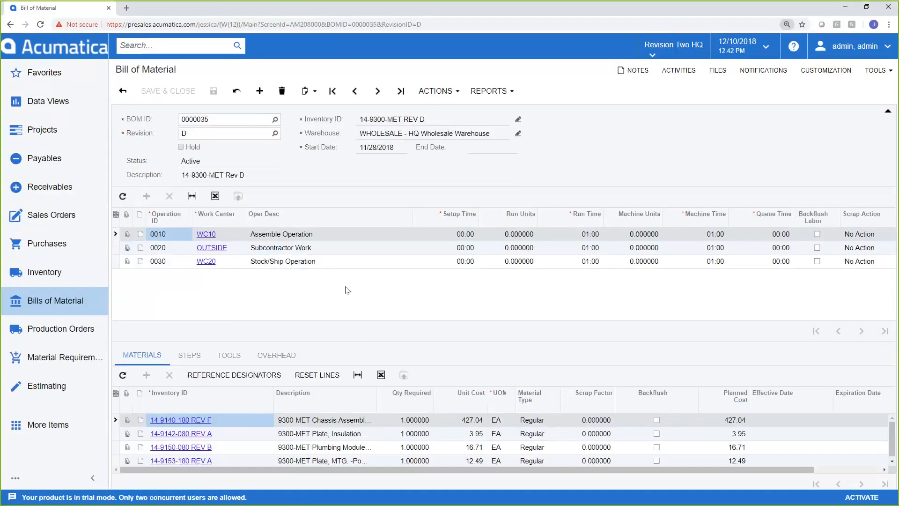
pyautogui.click(91, 480)
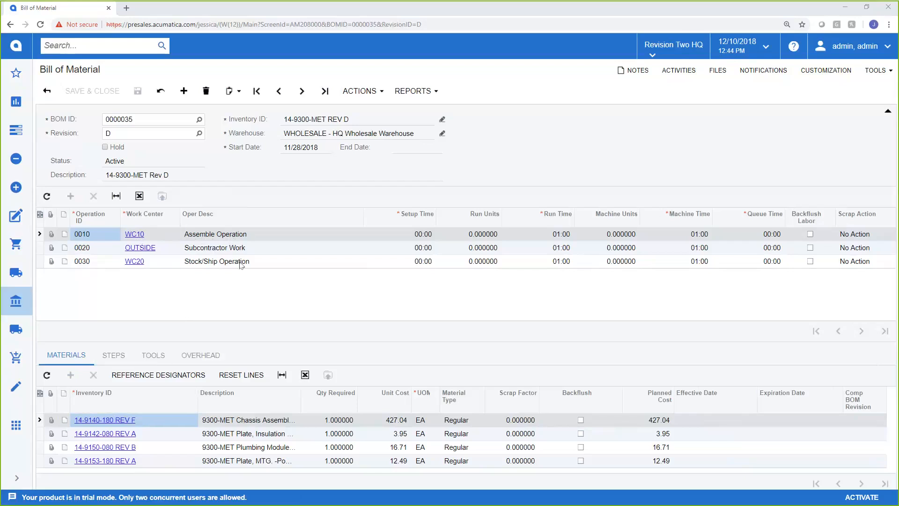
pyautogui.click(219, 263)
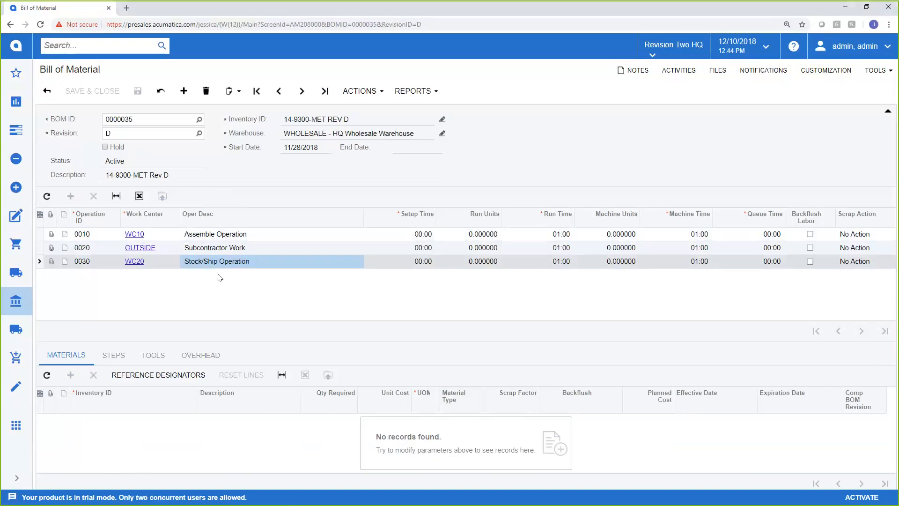
pyautogui.click(230, 237)
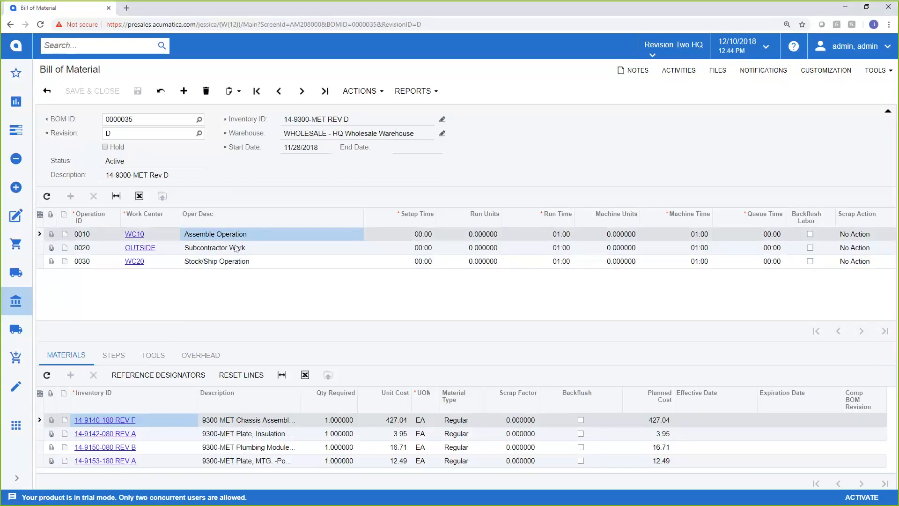
pyautogui.click(236, 248)
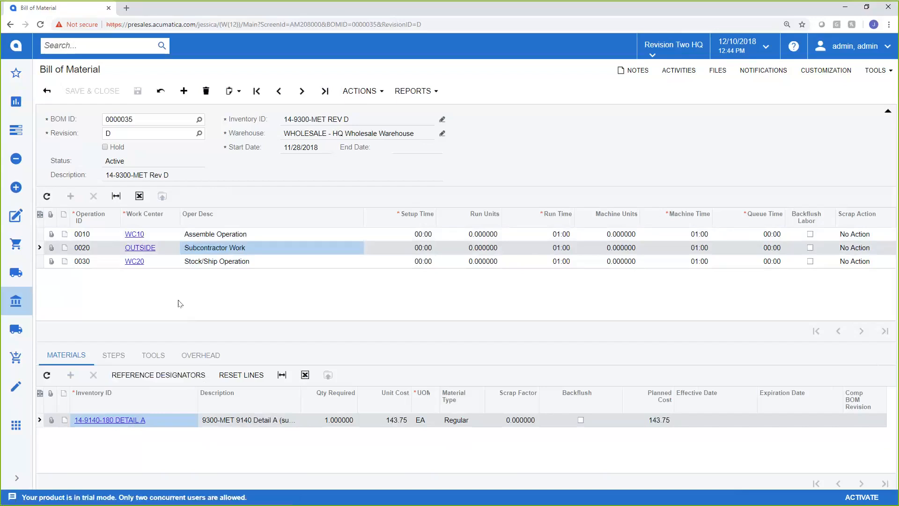
pyautogui.click(204, 235)
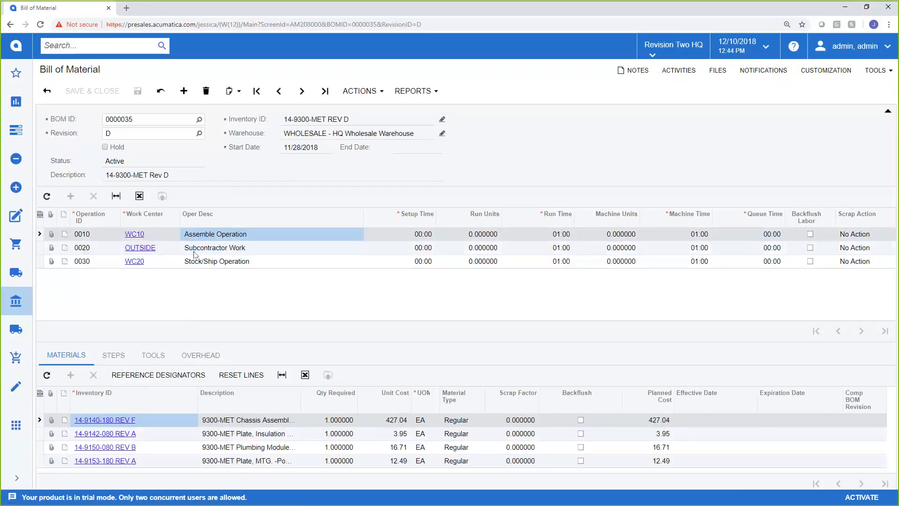
# Step: Open work center WC10 of the Assemble operation and examine its standard cost, capacity basis and default scrap action options
pyautogui.click(134, 239)
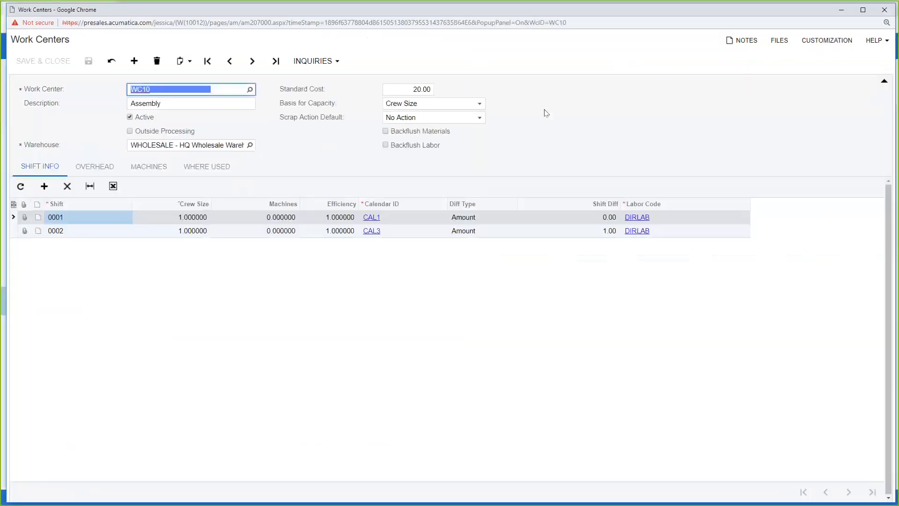
pyautogui.click(546, 114)
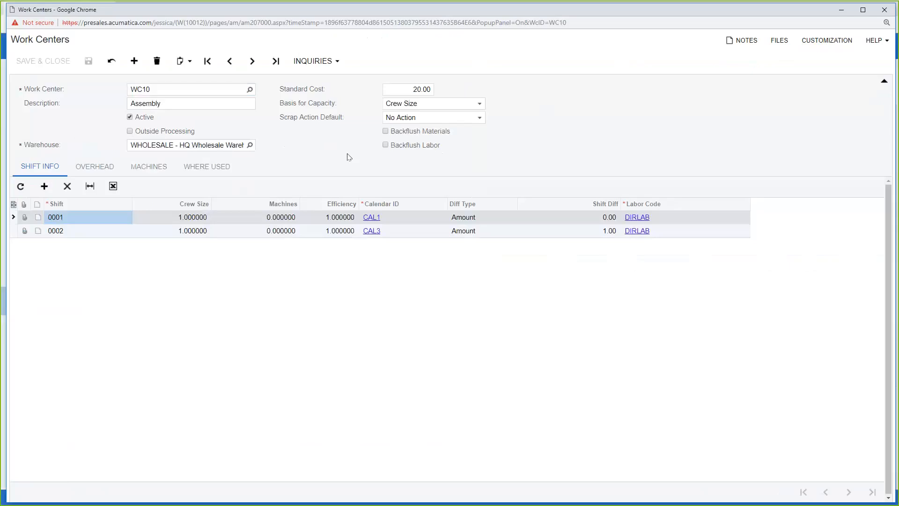
pyautogui.click(396, 88)
pyautogui.click(433, 106)
pyautogui.click(479, 117)
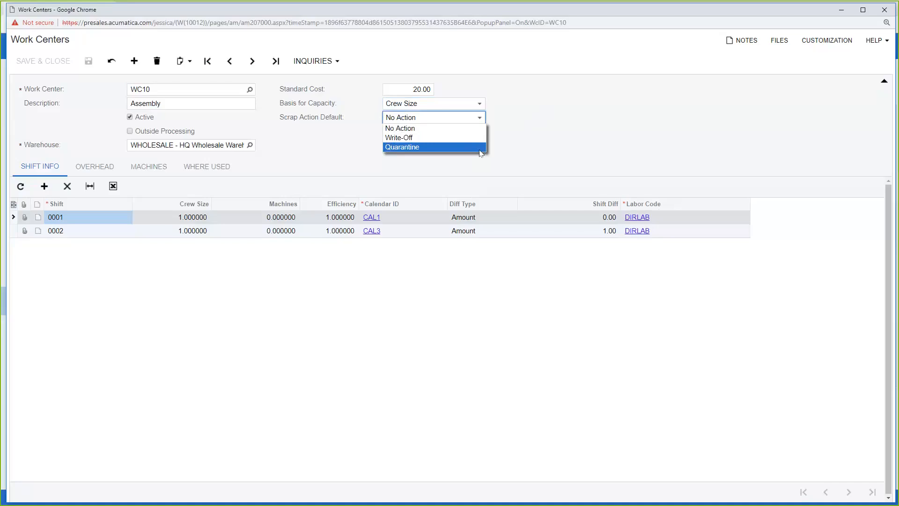
pyautogui.click(294, 142)
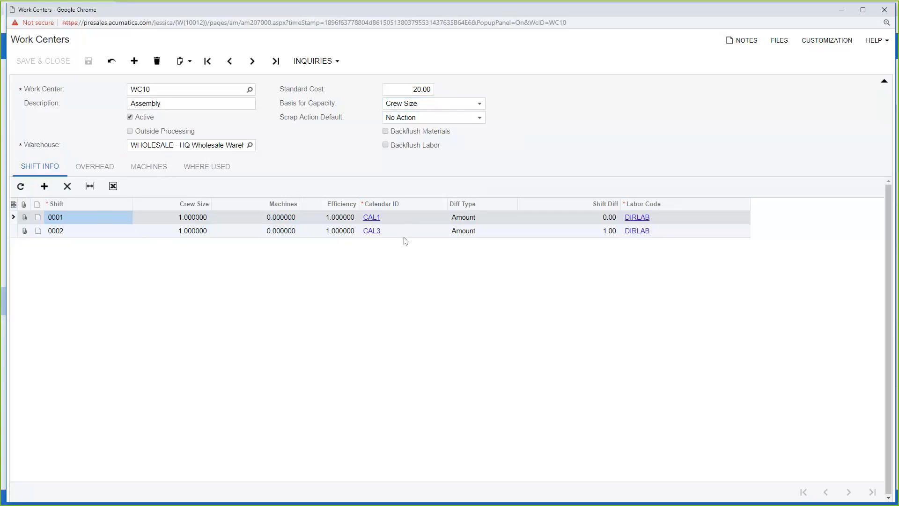
# Step: Add the UTILITIES overhead to work center WC10
pyautogui.click(104, 177)
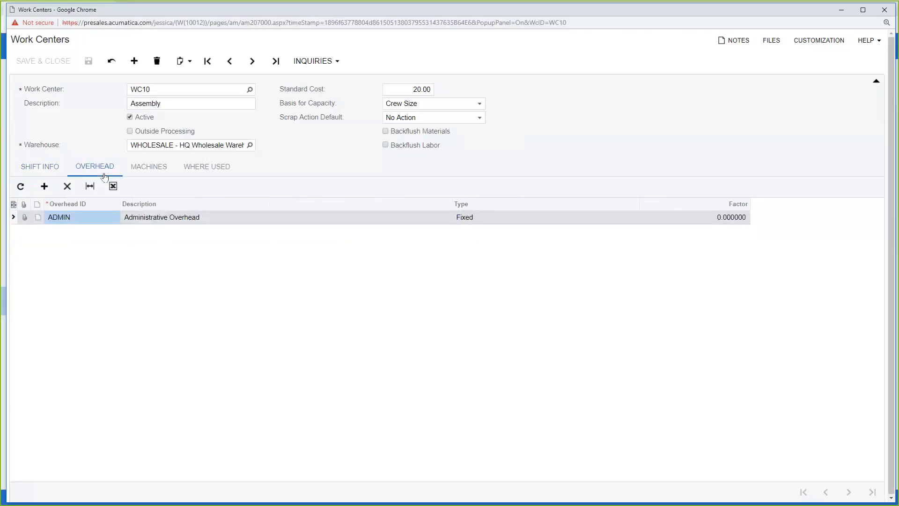
pyautogui.click(45, 187)
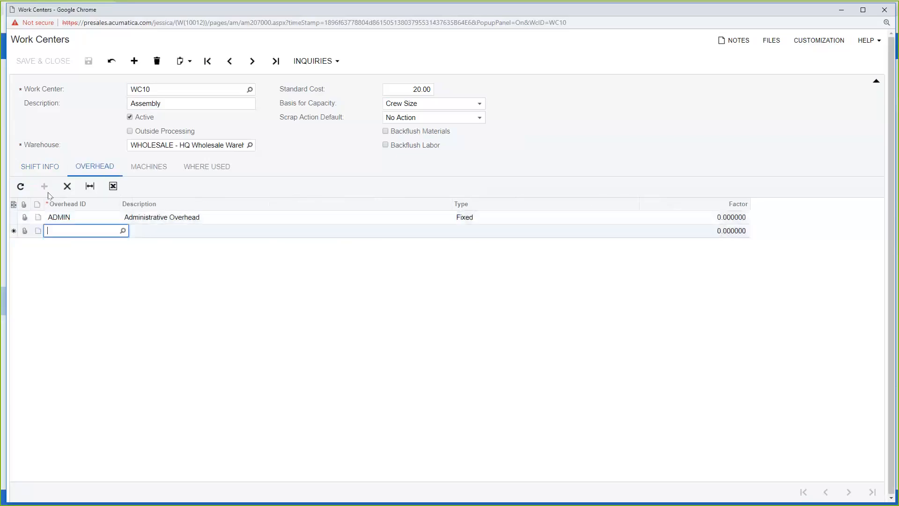
pyautogui.click(467, 232)
pyautogui.click(96, 234)
pyautogui.click(122, 230)
pyautogui.doubleClick(76, 330)
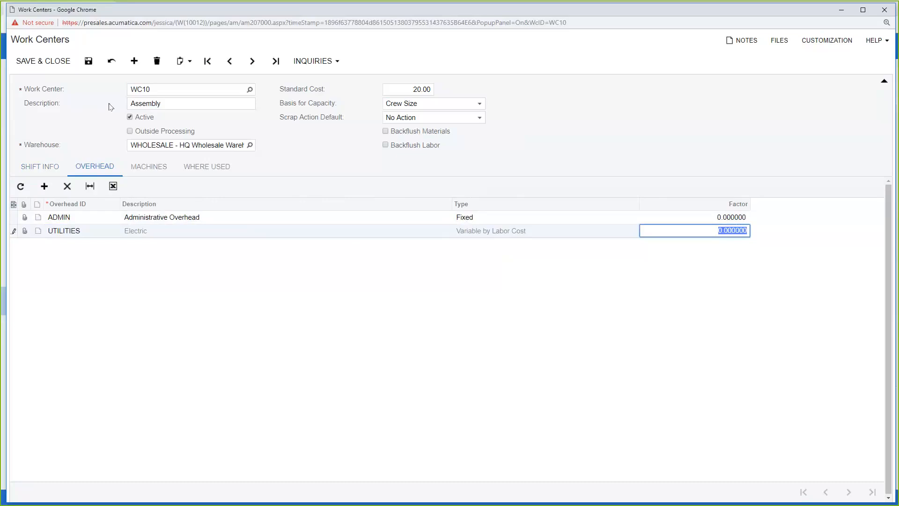
# Step: View the machines of work center WC10 and return to the bill of material without saving the work center
pyautogui.click(149, 167)
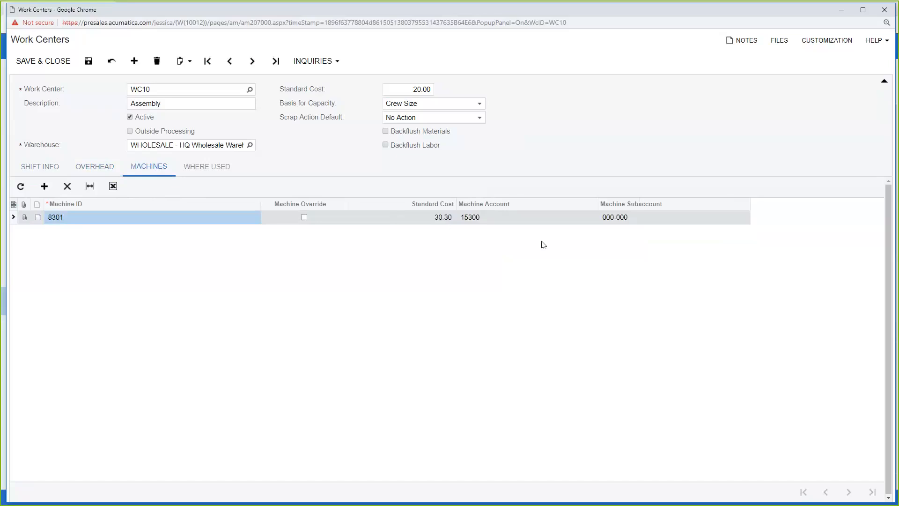
pyautogui.click(886, 11)
pyautogui.click(494, 73)
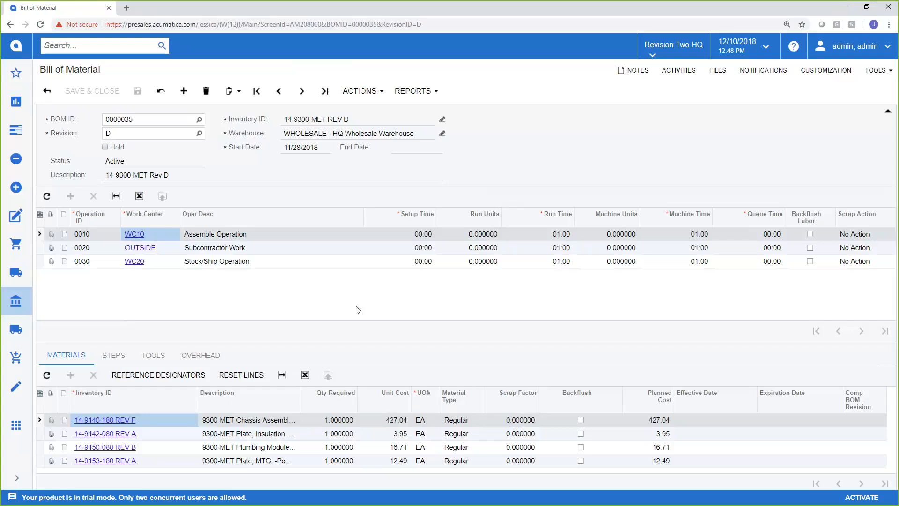
# Step: Widen the Description column of the materials list and open the bill's Multi-Level report
pyautogui.click(468, 423)
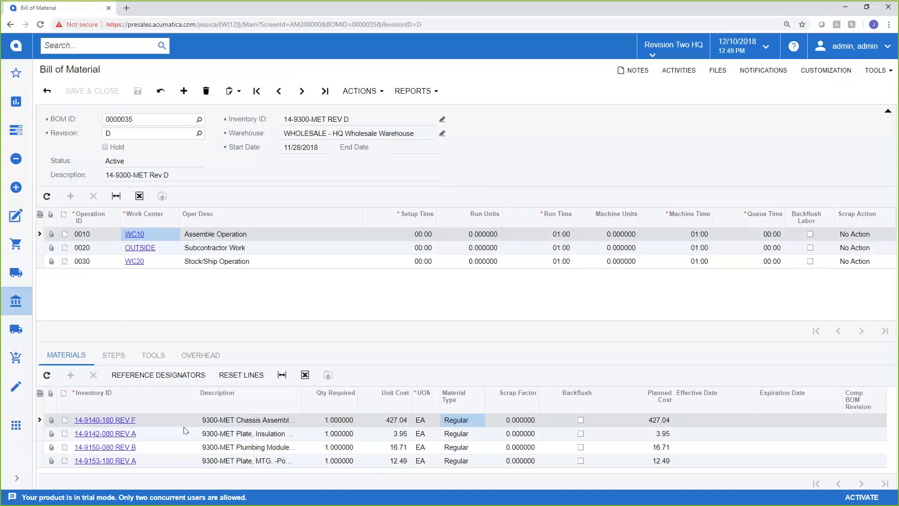
pyautogui.moveTo(297, 402); pyautogui.dragTo(334, 424)
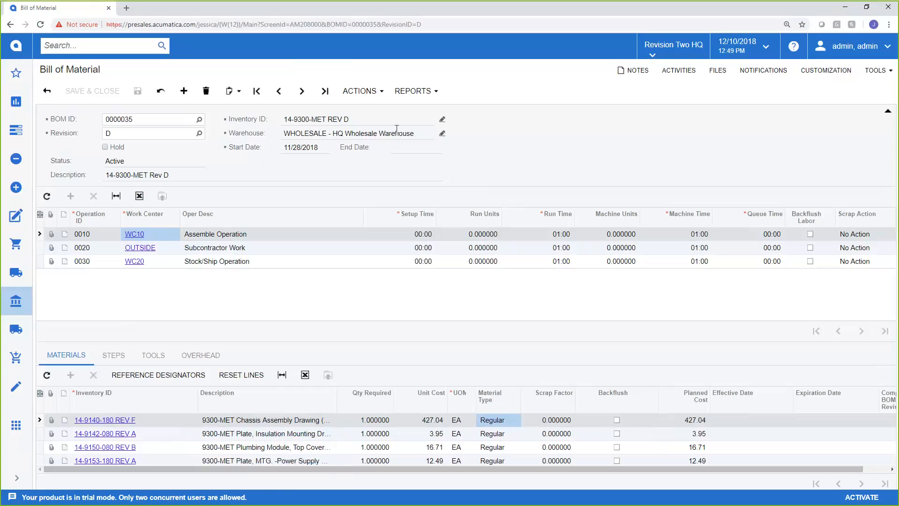
pyautogui.click(414, 93)
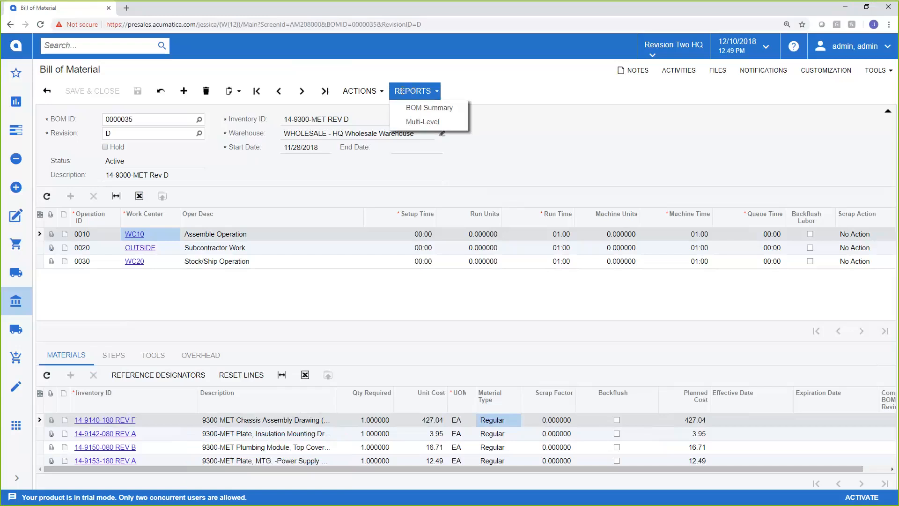
pyautogui.click(423, 122)
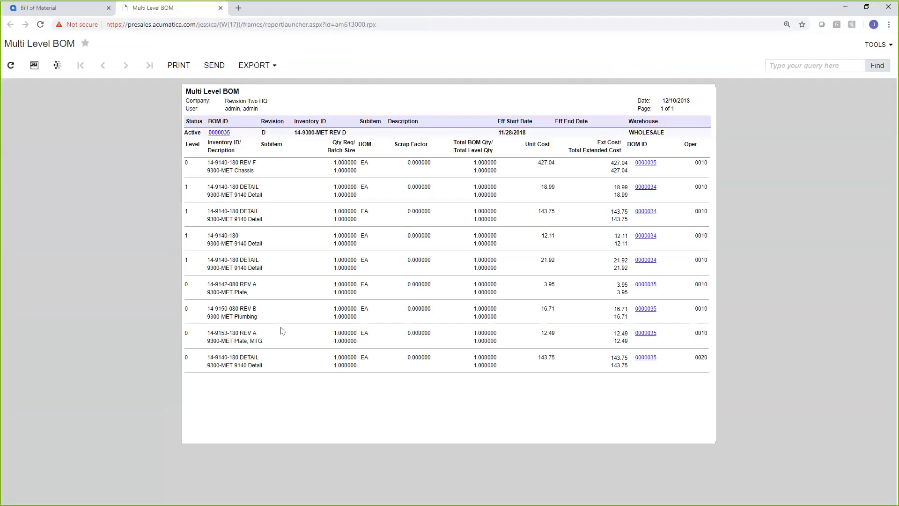
# Step: Enlarge the Multi Level BOM report, examine its level 0 component lines, and return to the bill of material at its previous zoom
pyautogui.hotkey('ctrl', '+')
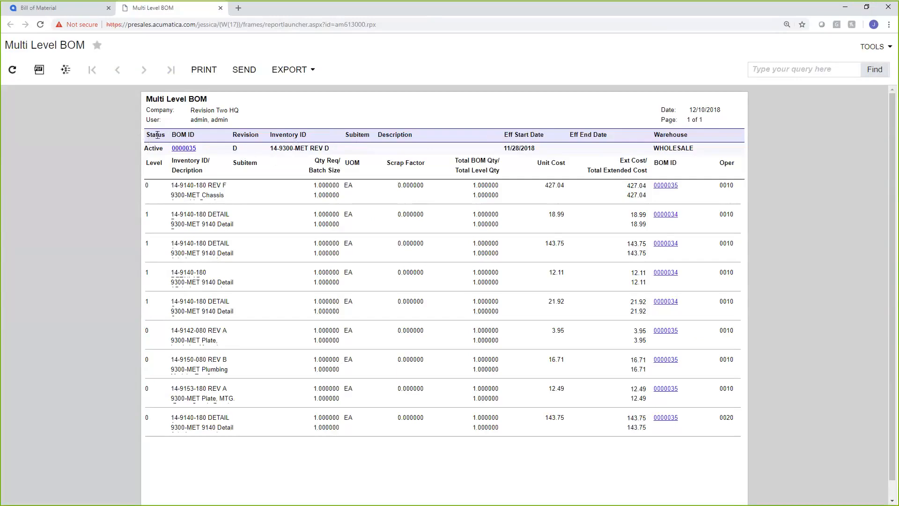
pyautogui.moveTo(171, 185); pyautogui.dragTo(236, 192)
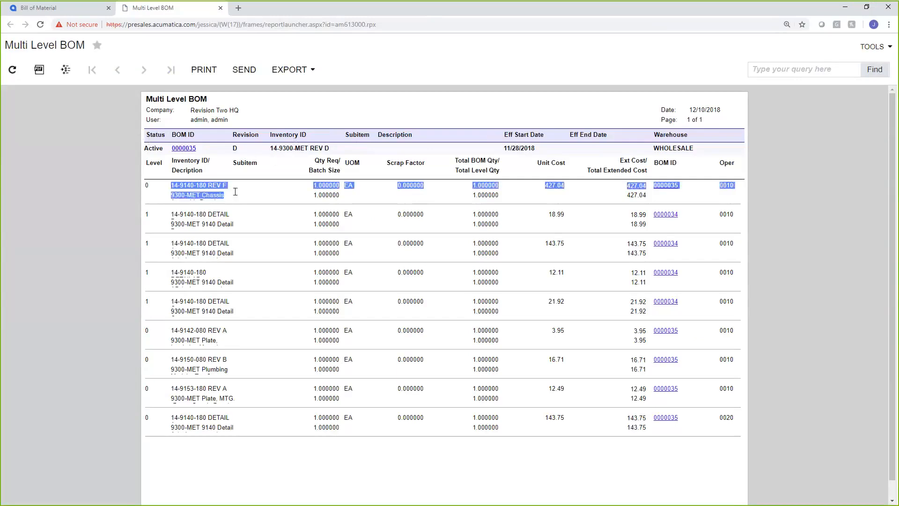
pyautogui.moveTo(170, 329); pyautogui.dragTo(228, 342)
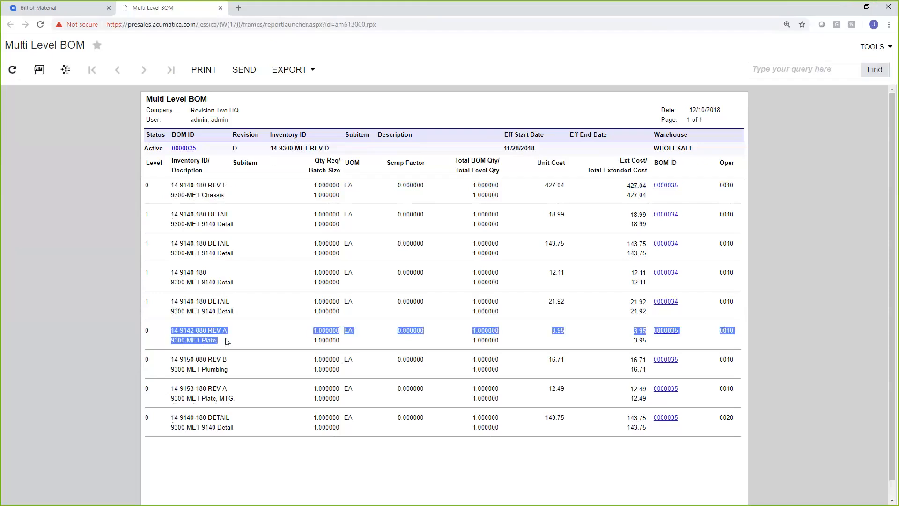
pyautogui.moveTo(170, 359); pyautogui.dragTo(242, 375)
pyautogui.moveTo(171, 388); pyautogui.dragTo(237, 403)
pyautogui.click(264, 435)
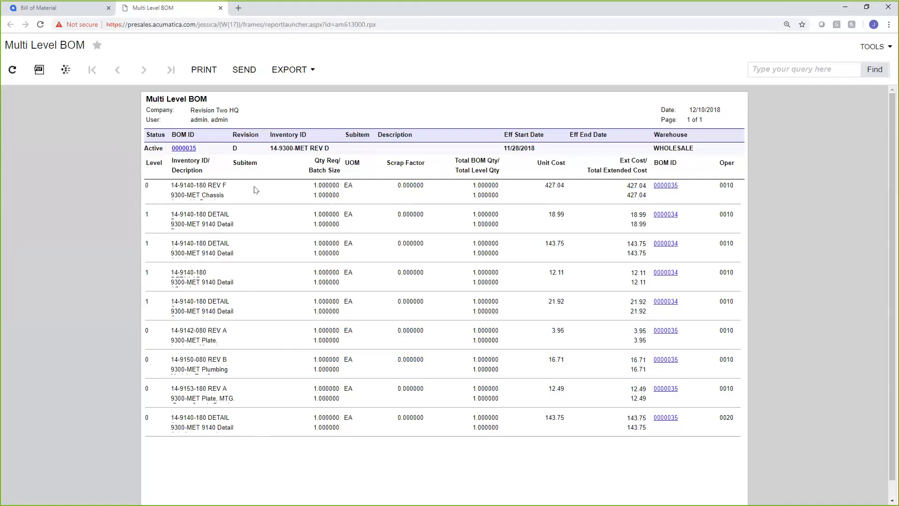
pyautogui.click(221, 8)
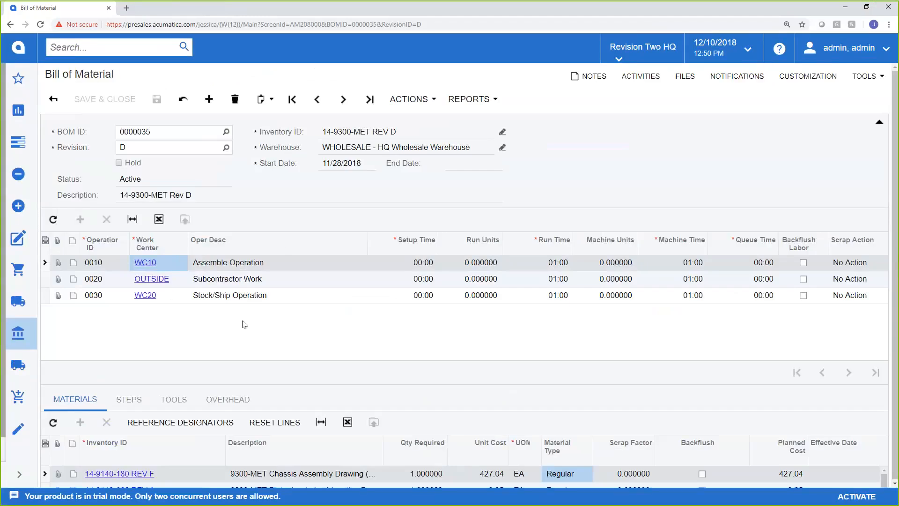
pyautogui.hotkey('ctrl', '-')
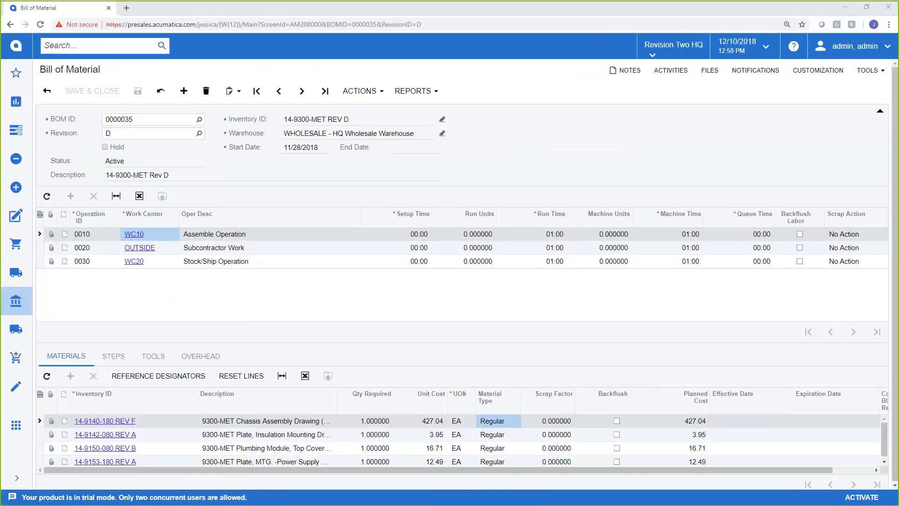
# Step: Show the steps of the Assemble operation, put the bill of material on hold and save it
pyautogui.click(107, 357)
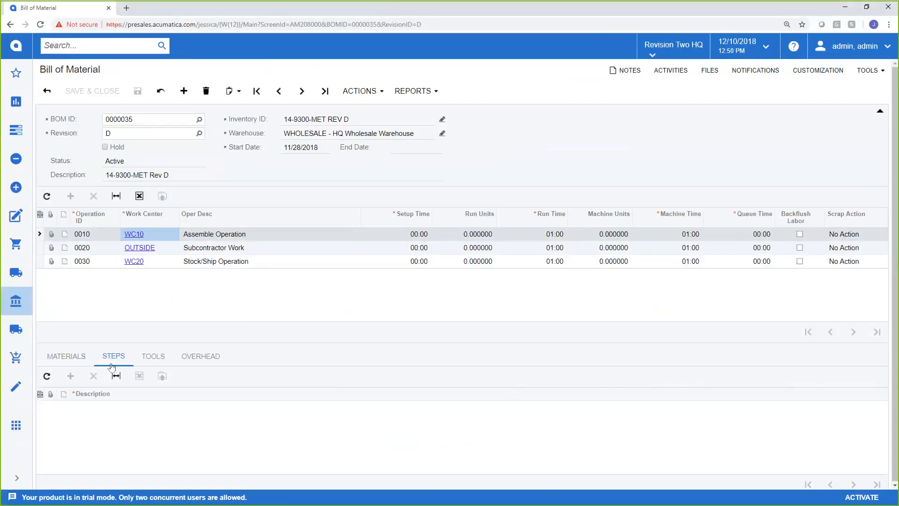
pyautogui.click(106, 147)
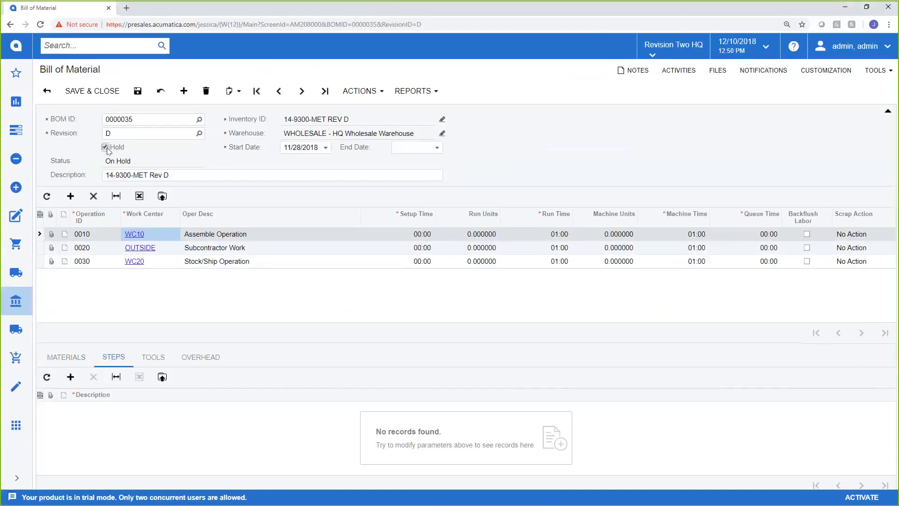
pyautogui.click(141, 99)
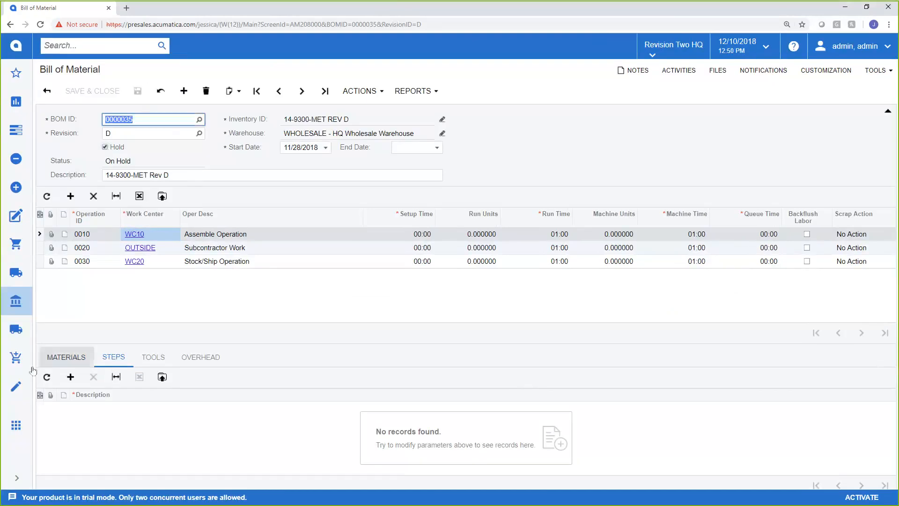
# Step: Add the step "Reference dwg #123" to the Assemble operation, save it, and view the step's file attachment options
pyautogui.click(70, 377)
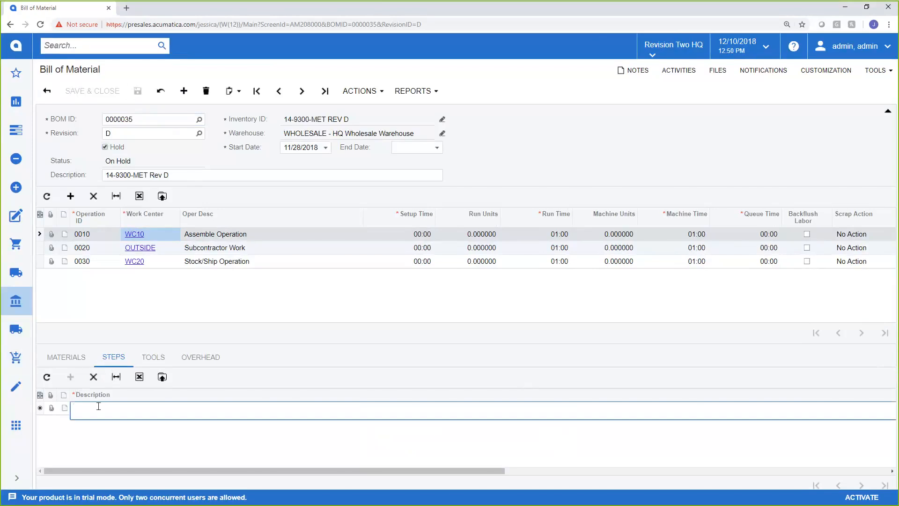
pyautogui.write('Reference dwg #')
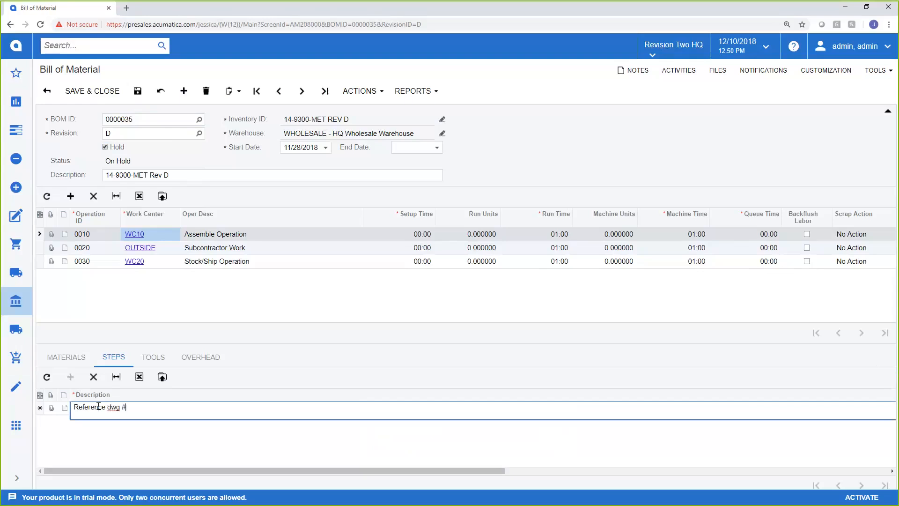
pyautogui.write('123')
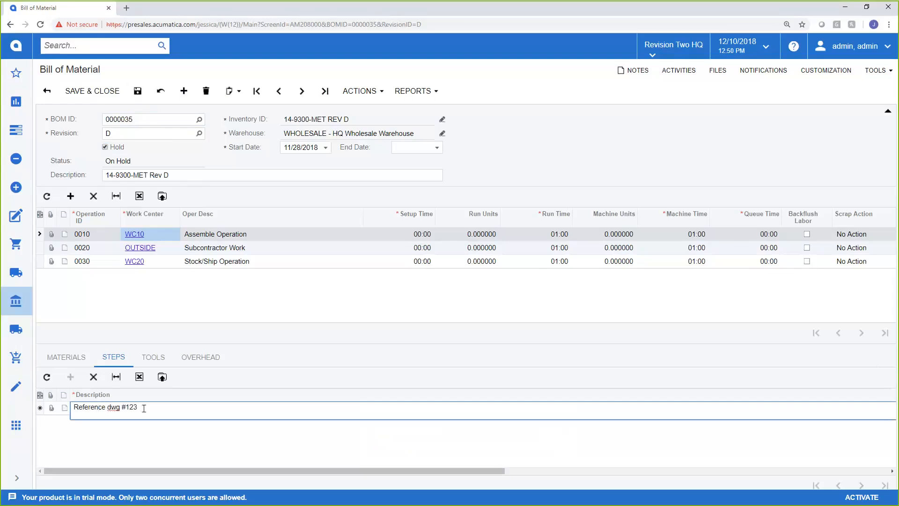
pyautogui.click(137, 92)
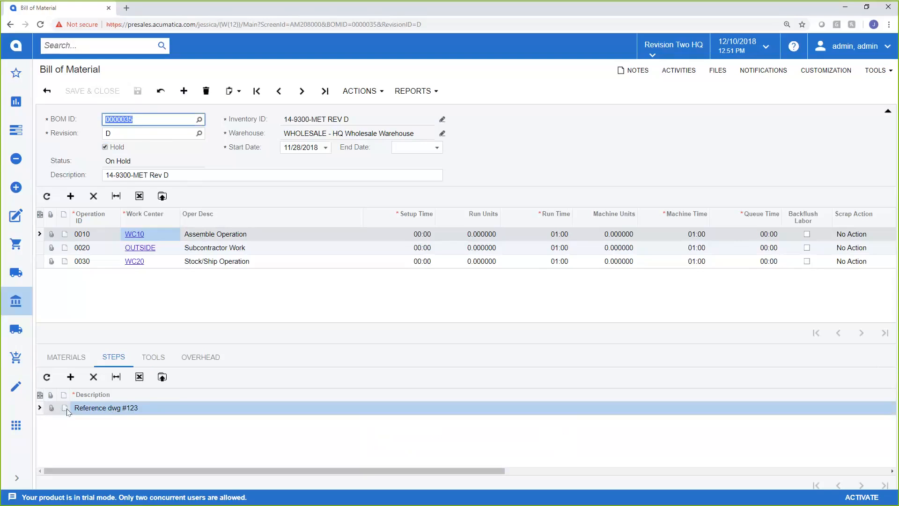
pyautogui.click(50, 408)
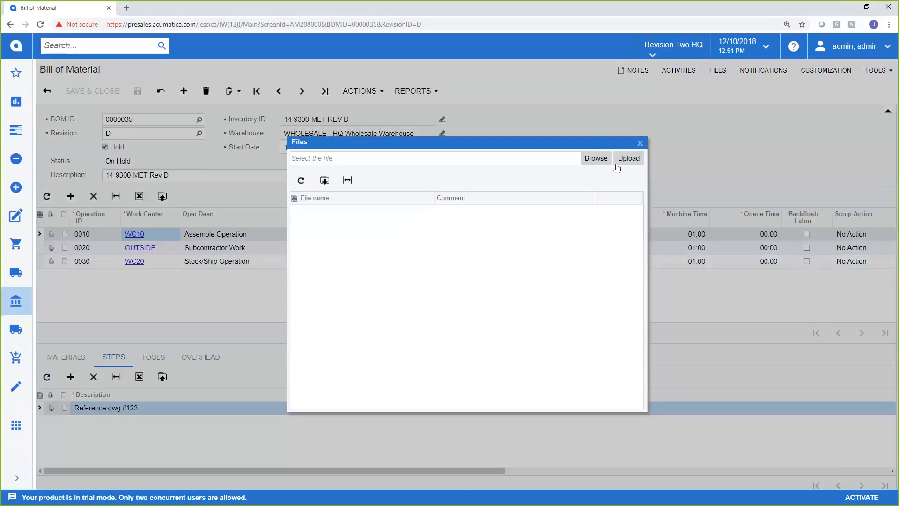
pyautogui.click(639, 143)
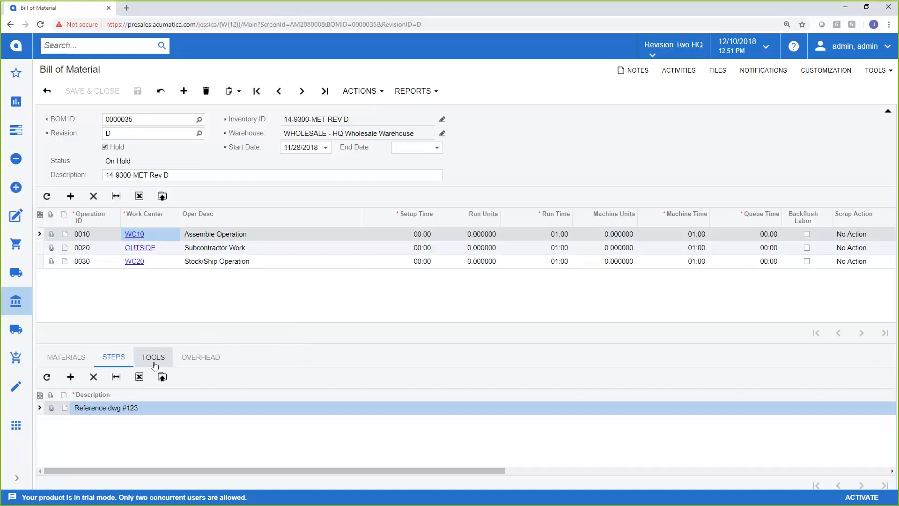
# Step: Release the bill of material from hold, save it, and show the operation's materials again
pyautogui.click(105, 148)
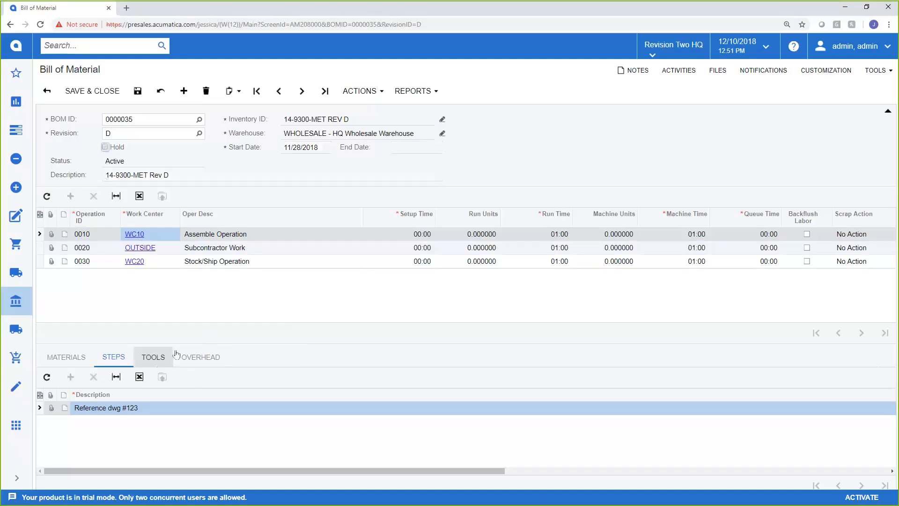
pyautogui.click(138, 91)
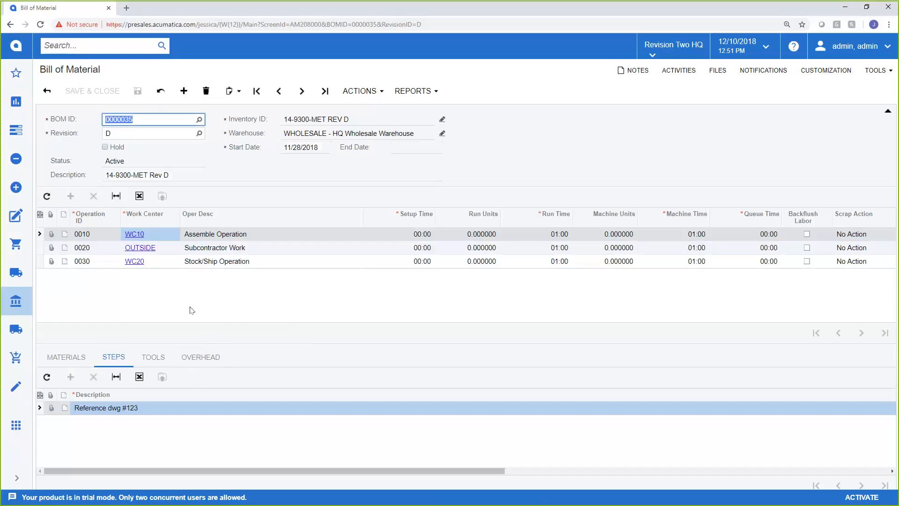
pyautogui.click(83, 357)
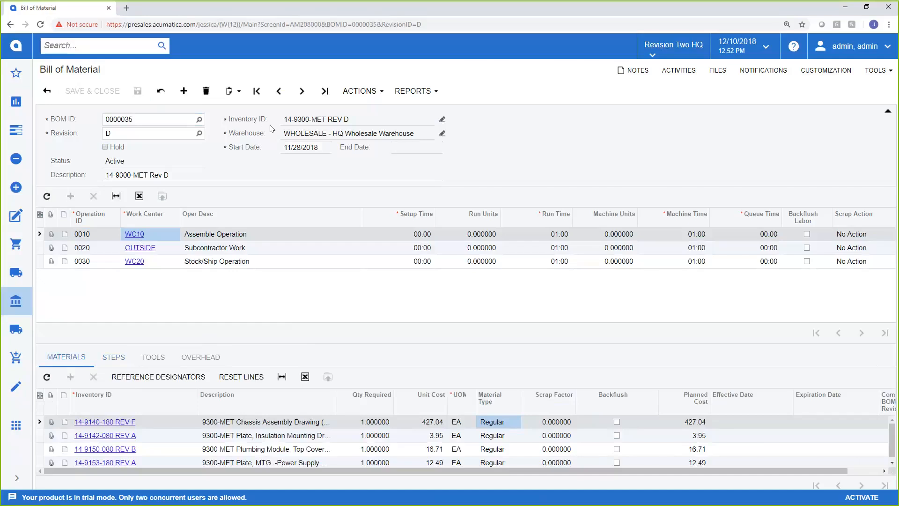
# Step: Start a new sales order and assign customer ABARTENDE - USA Bartending School to it
pyautogui.click(16, 479)
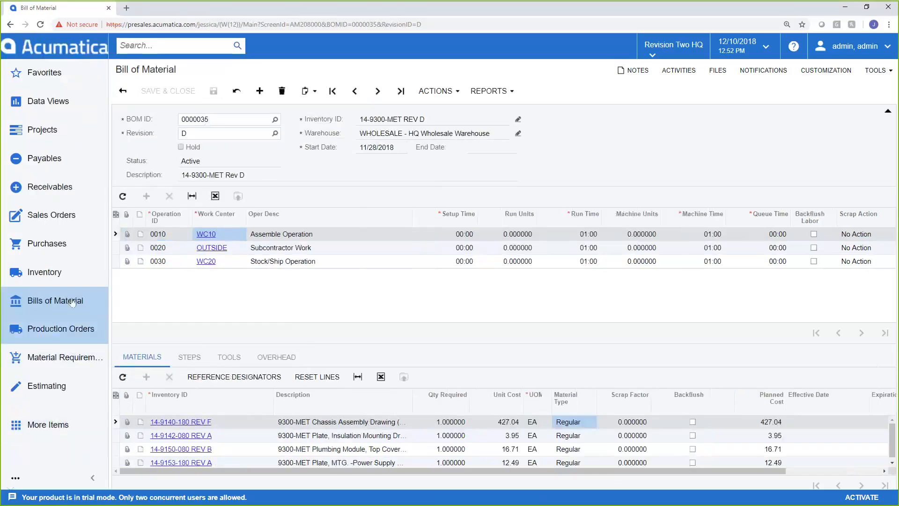
pyautogui.click(65, 225)
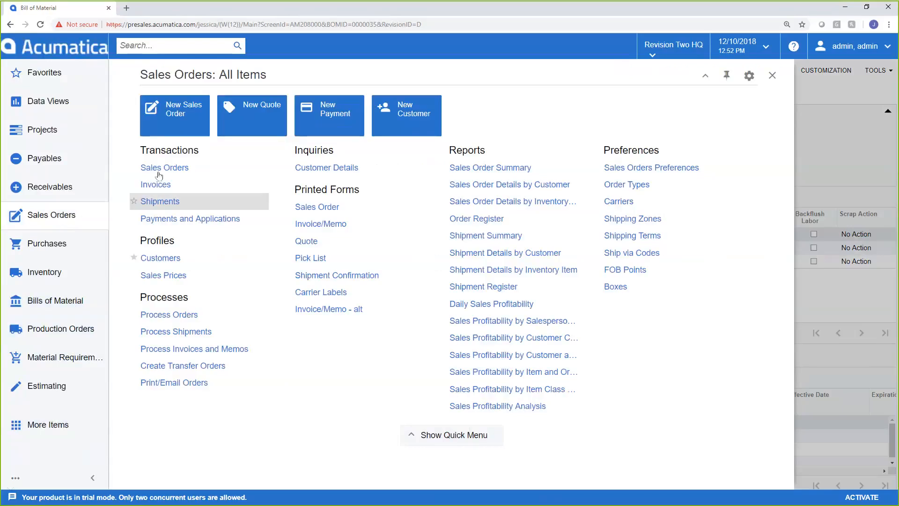
pyautogui.click(163, 130)
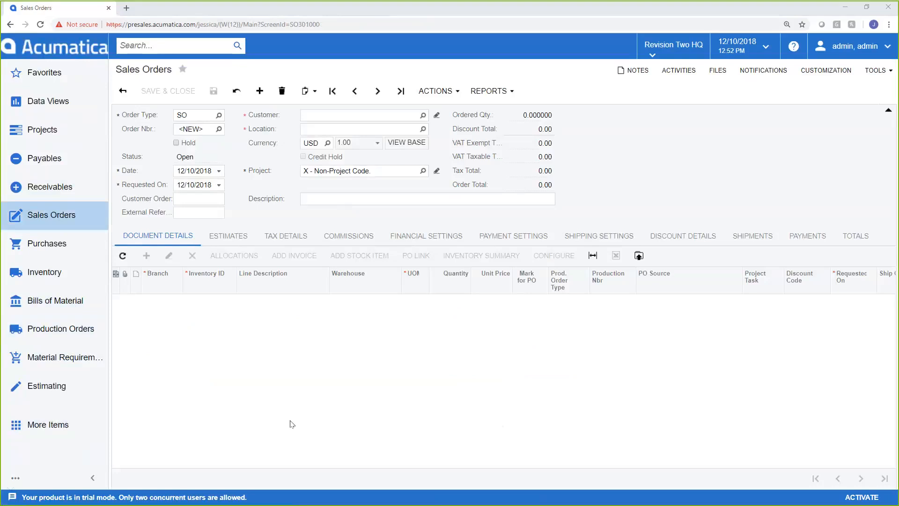
pyautogui.click(423, 116)
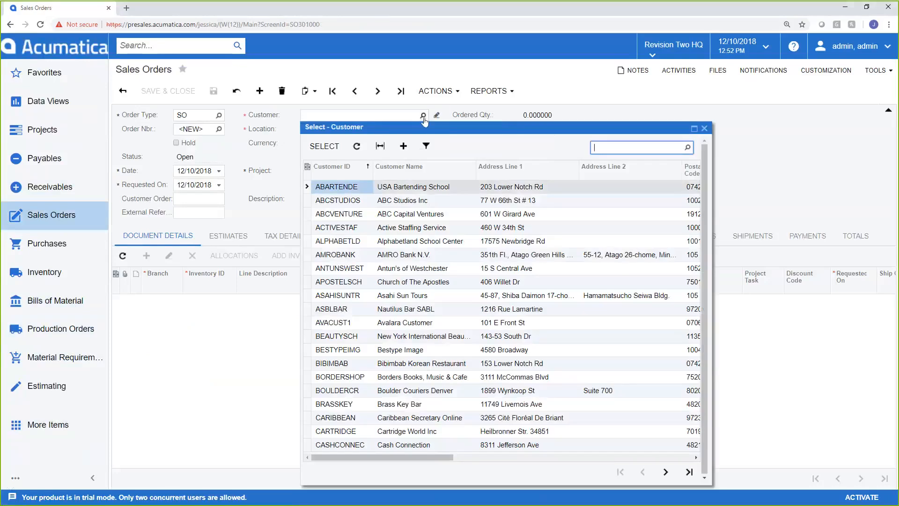
pyautogui.click(335, 189)
pyautogui.doubleClick(336, 187)
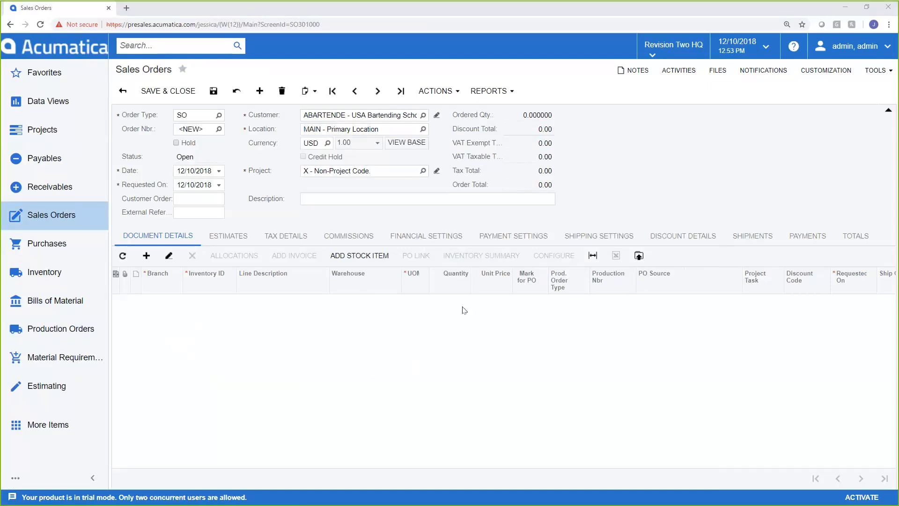
# Step: Move the UOM column directly after Inventory ID in the order lines and remove the Shipping Rule column
pyautogui.moveTo(530, 285)
pyautogui.mouseDown()
pyautogui.moveTo(347, 281)
pyautogui.moveTo(462, 296)
pyautogui.moveTo(536, 290)
pyautogui.mouseUp()
pyautogui.moveTo(401, 281); pyautogui.dragTo(242, 285)
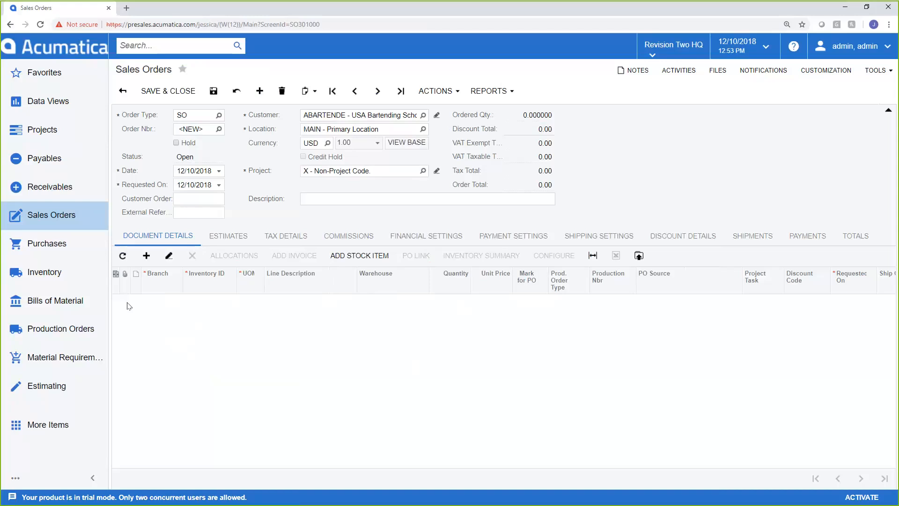
pyautogui.click(116, 275)
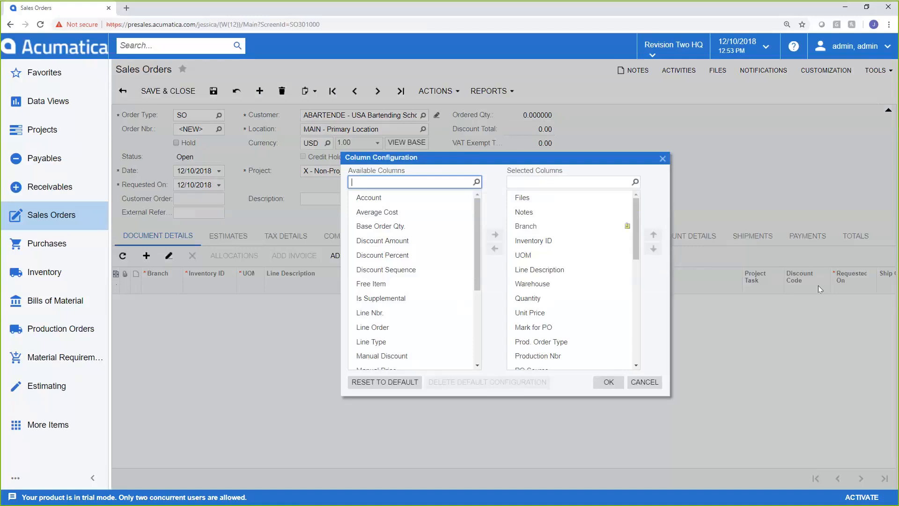
pyautogui.moveTo(636, 249); pyautogui.dragTo(629, 296)
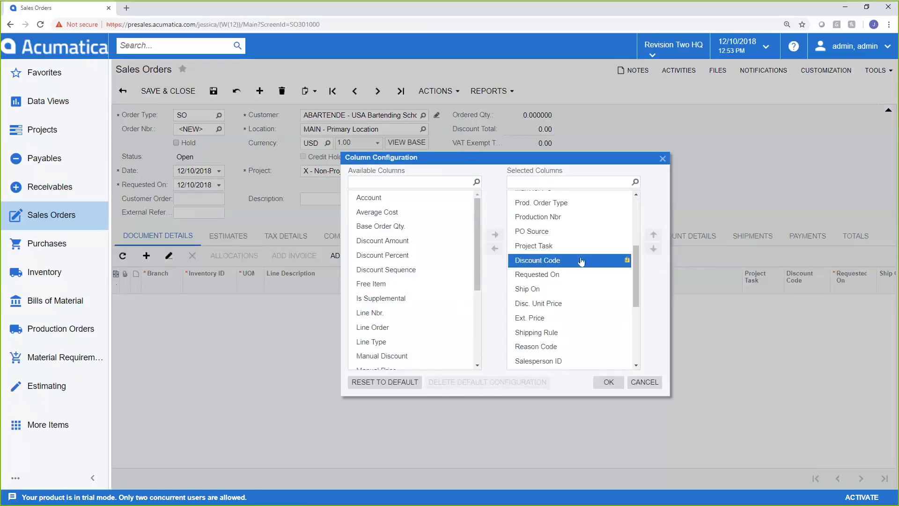
pyautogui.moveTo(636, 260); pyautogui.dragTo(634, 291)
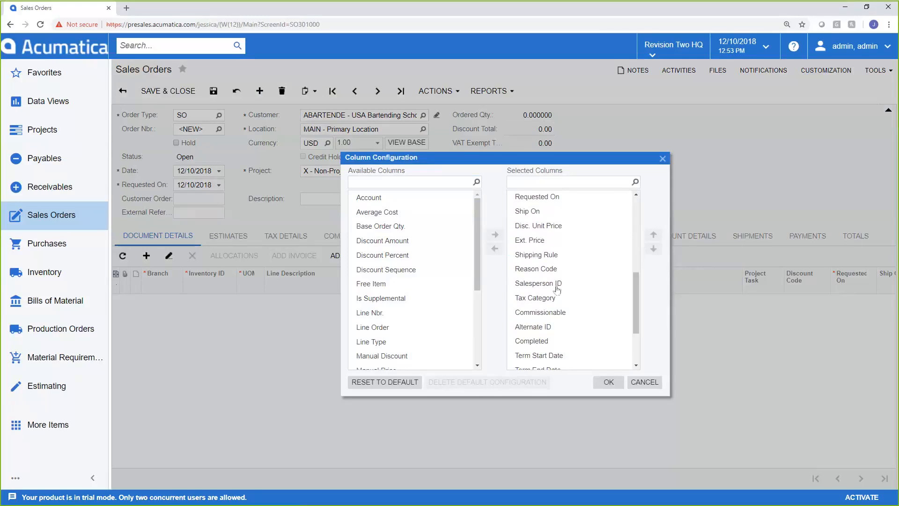
pyautogui.click(562, 258)
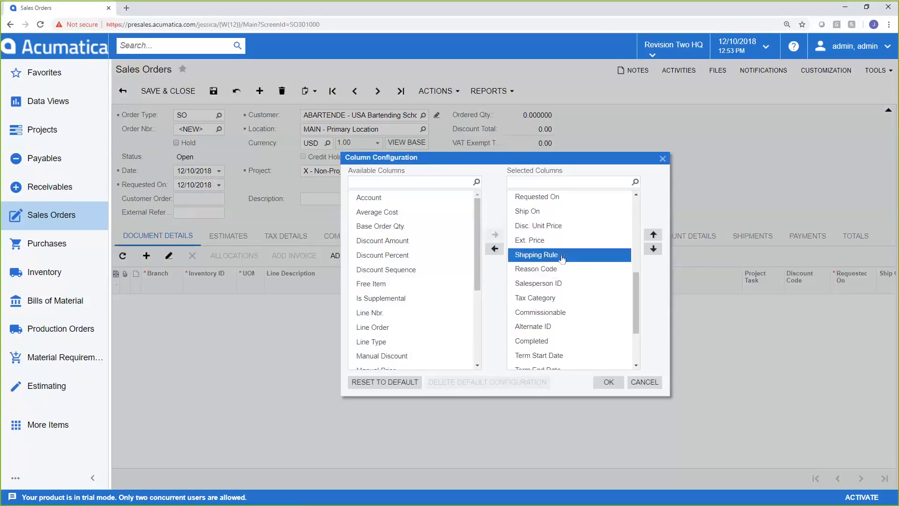
pyautogui.click(490, 249)
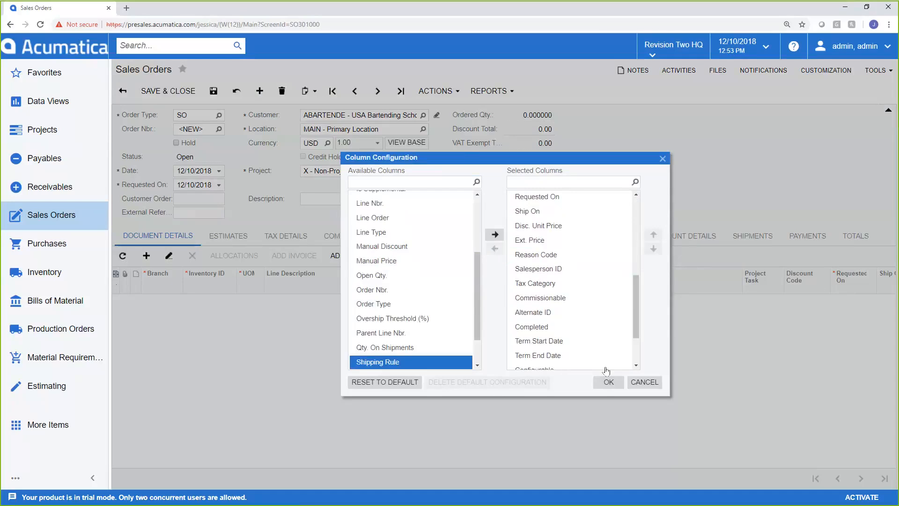
pyautogui.click(609, 384)
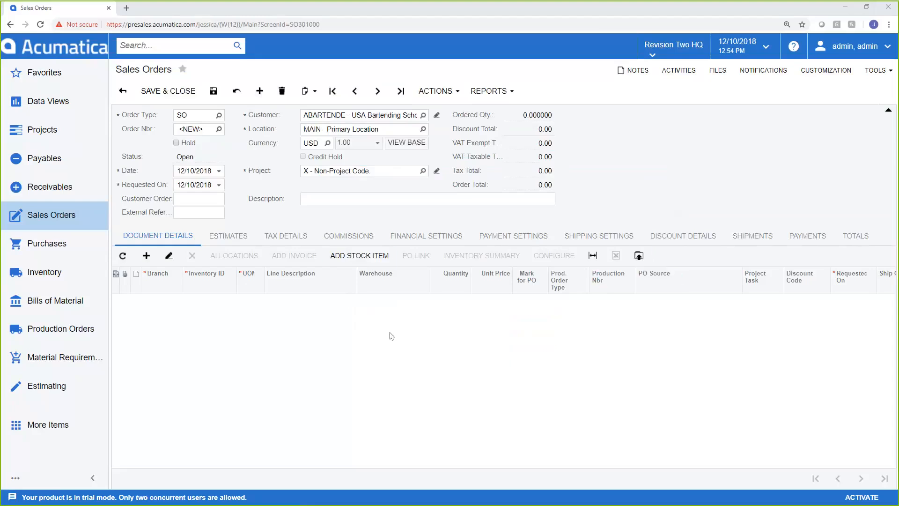
# Step: Look up the available stock items sold to the customer since 9/3/2015, and close the lookup without adding any
pyautogui.click(356, 254)
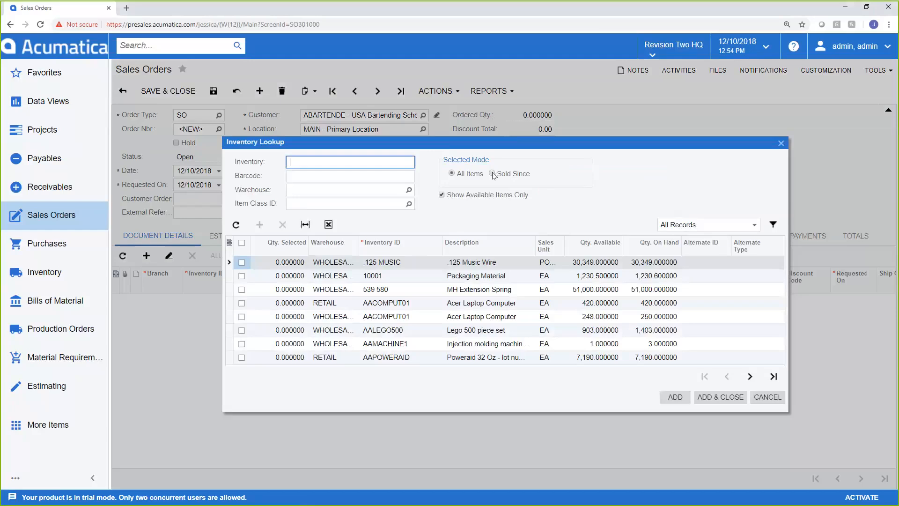
pyautogui.click(491, 173)
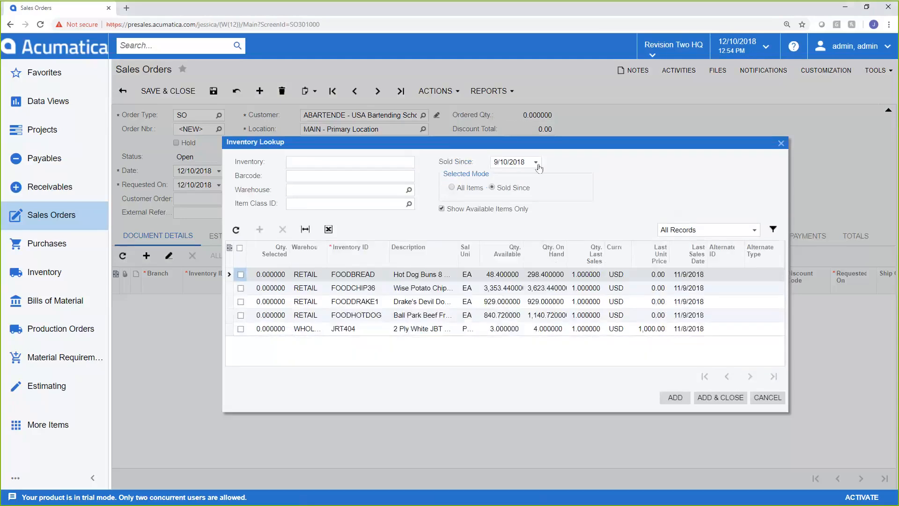
pyautogui.click(537, 163)
pyautogui.click(593, 175)
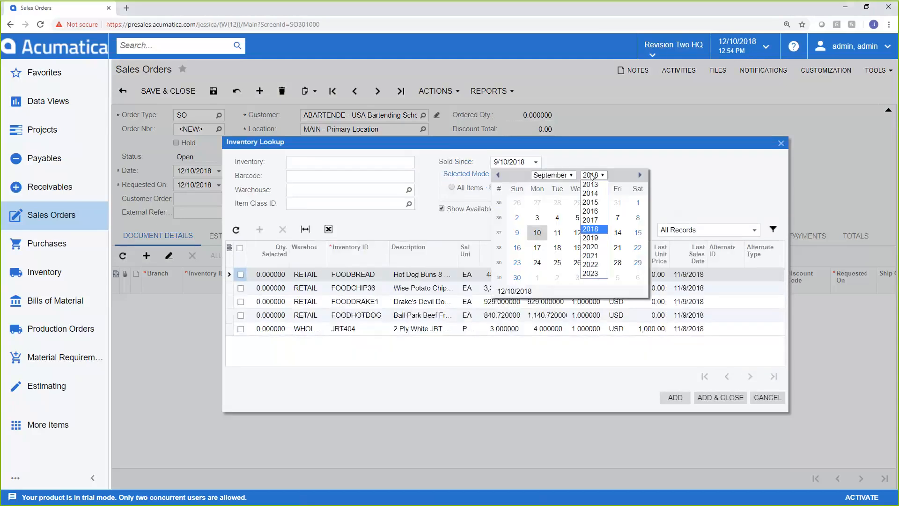
pyautogui.click(591, 202)
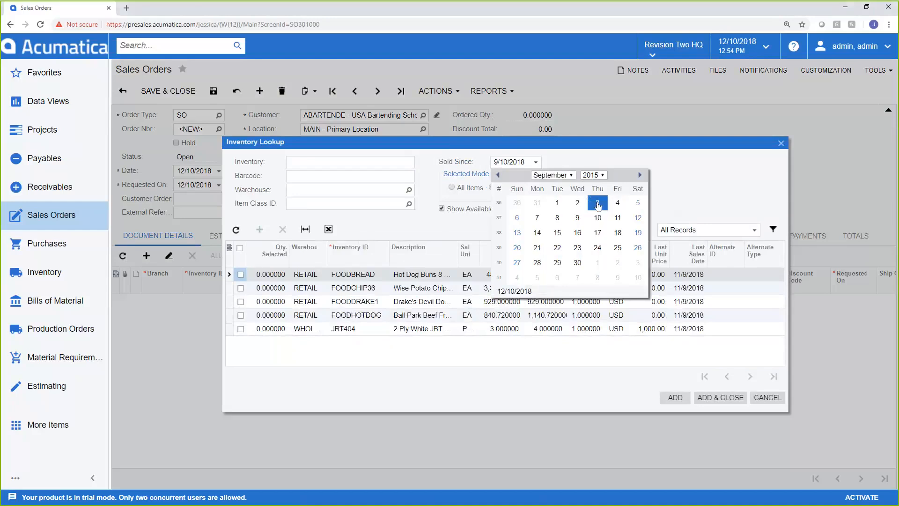
pyautogui.click(598, 203)
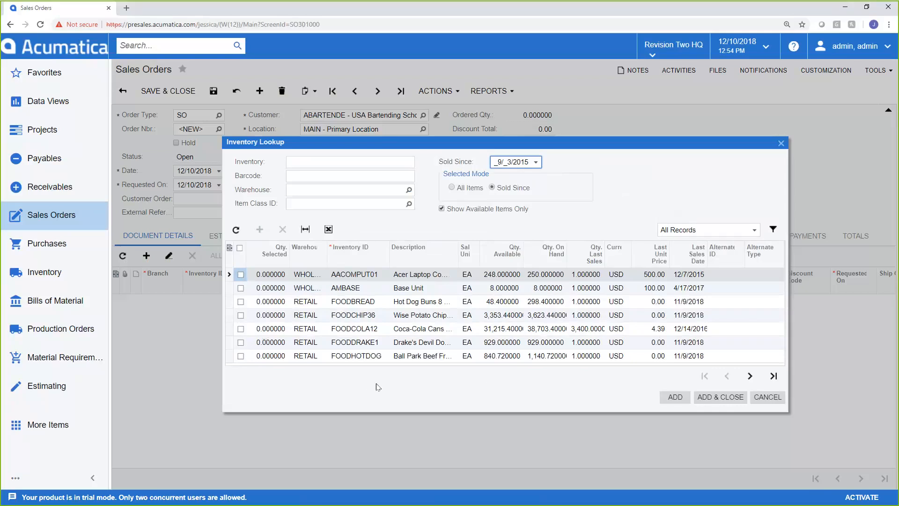
pyautogui.click(768, 398)
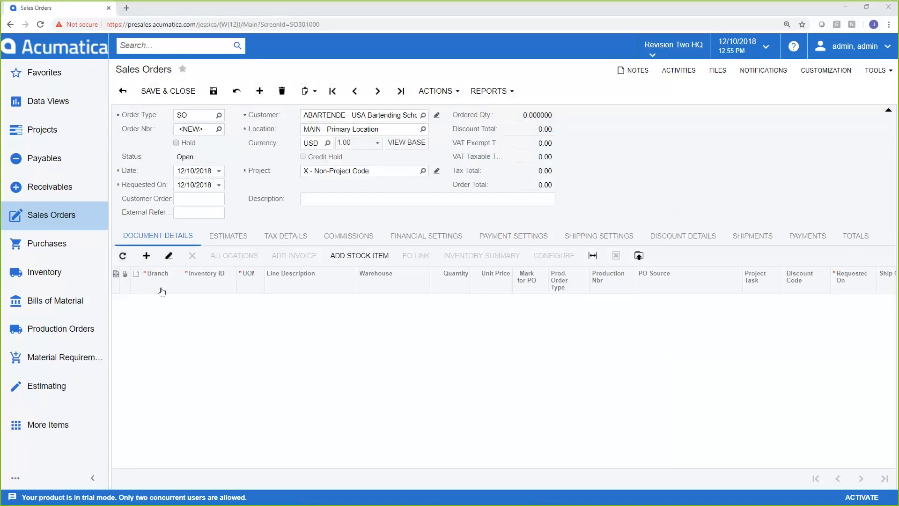
# Step: Add an order line for item 14-9300-MET REV D with quantity 1 and save the sales order
pyautogui.click(146, 255)
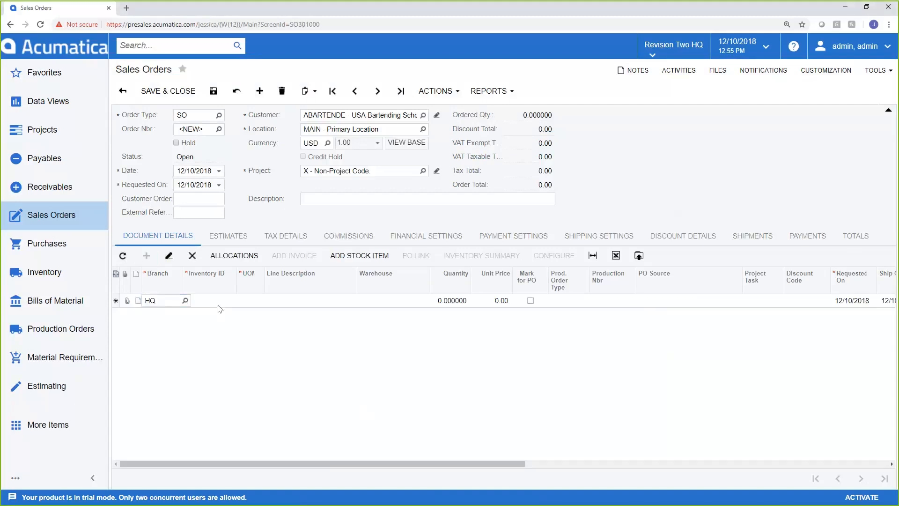
pyautogui.press('Tab')
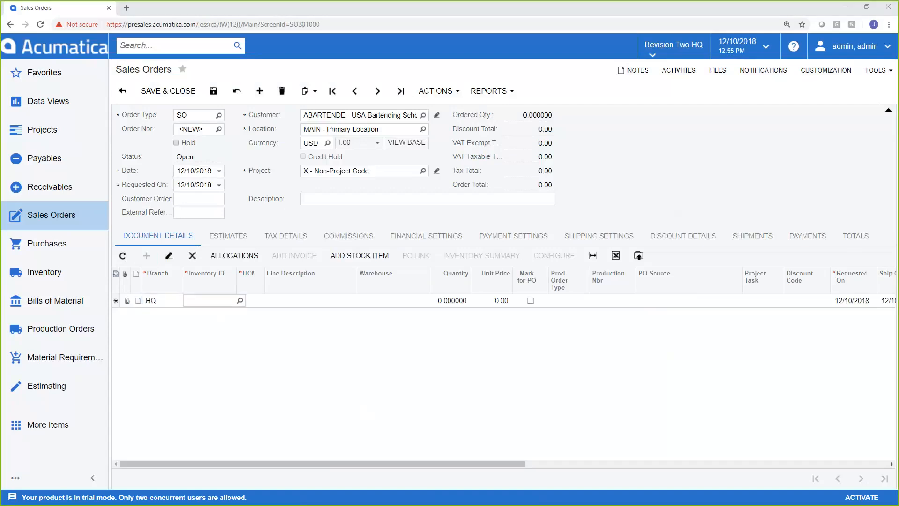
pyautogui.click(205, 297)
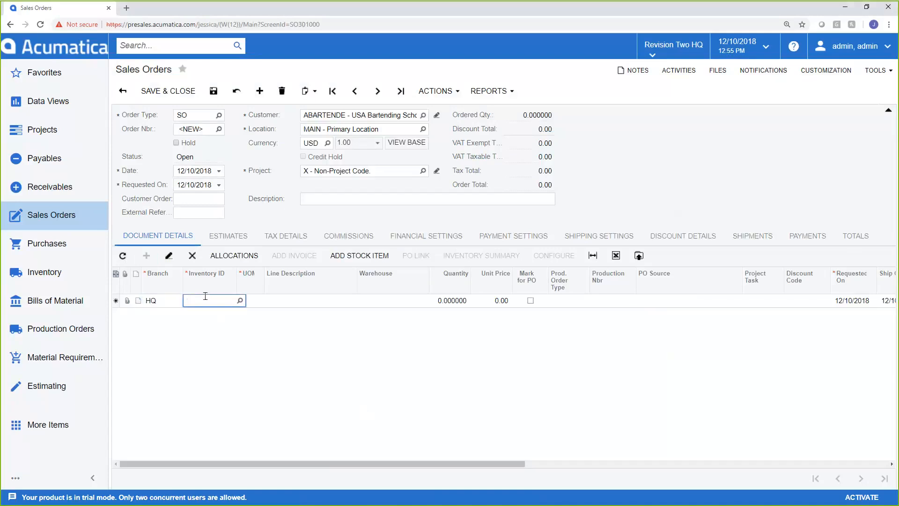
pyautogui.write('14-9')
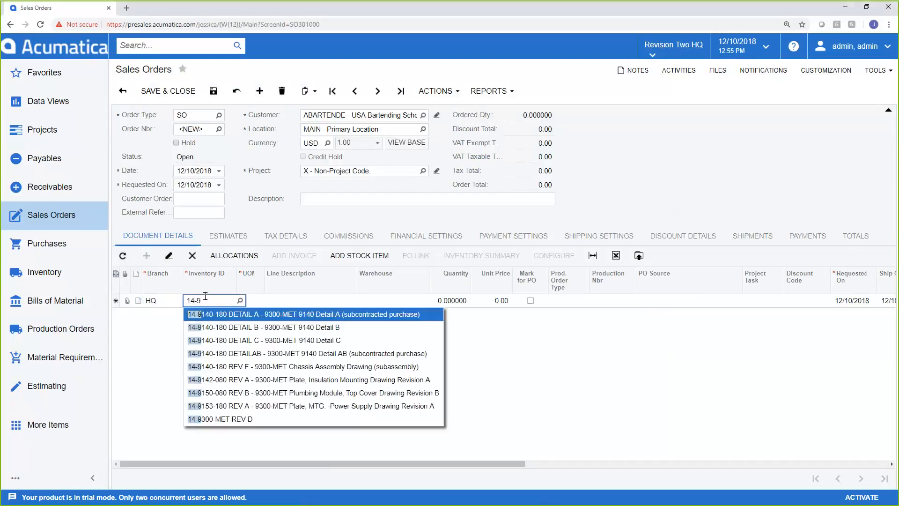
pyautogui.write('300')
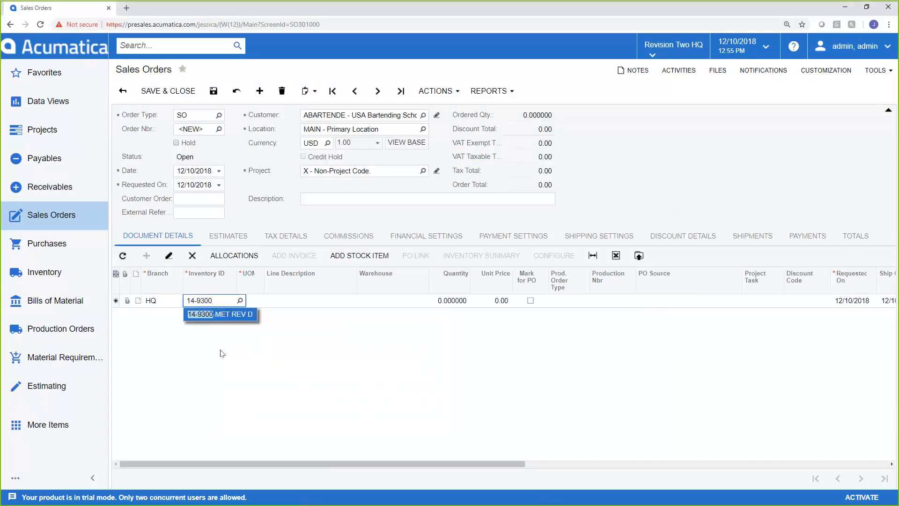
pyautogui.click(230, 315)
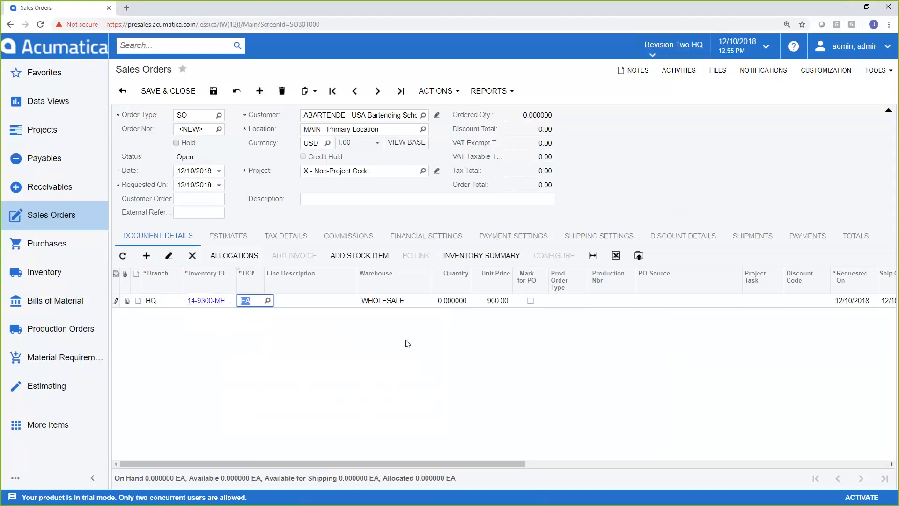
pyautogui.click(444, 300)
pyautogui.write('1')
pyautogui.click(435, 363)
pyautogui.click(213, 93)
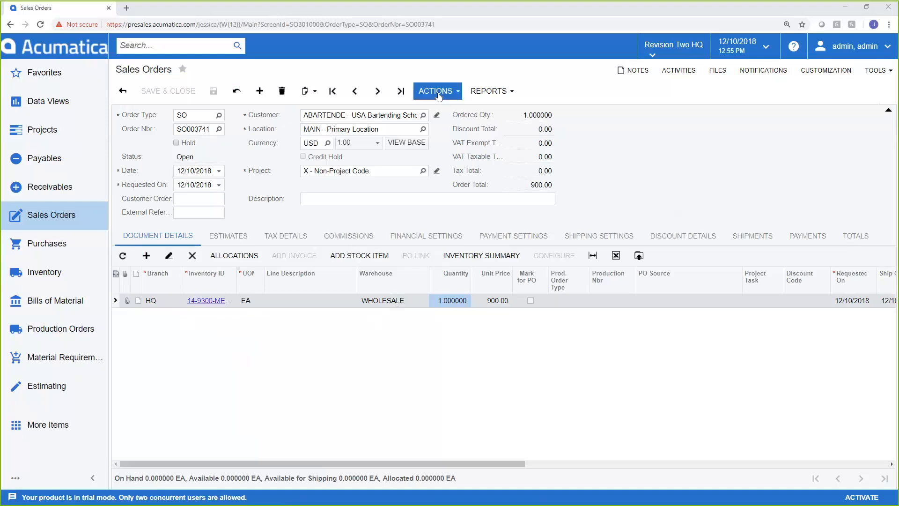
# Step: Create a production order from the sales order for the 14-9300-MET REV D line
pyautogui.click(438, 93)
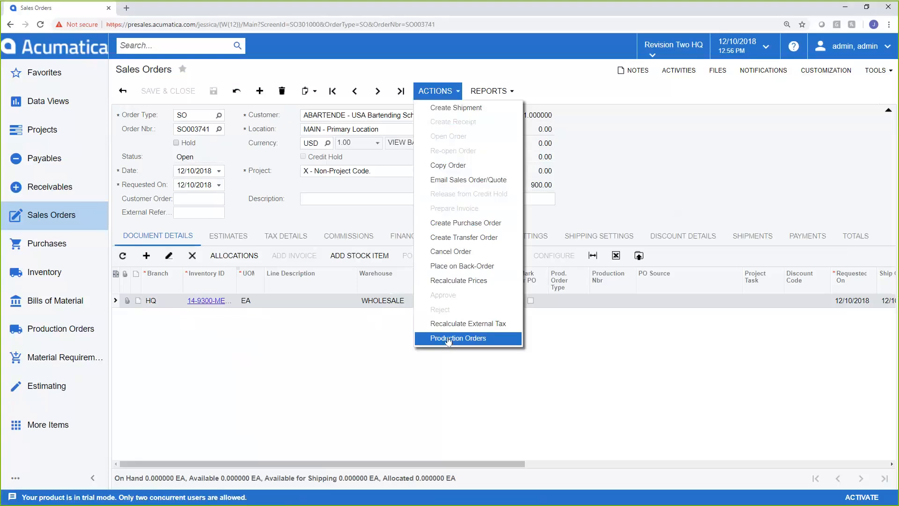
pyautogui.click(447, 341)
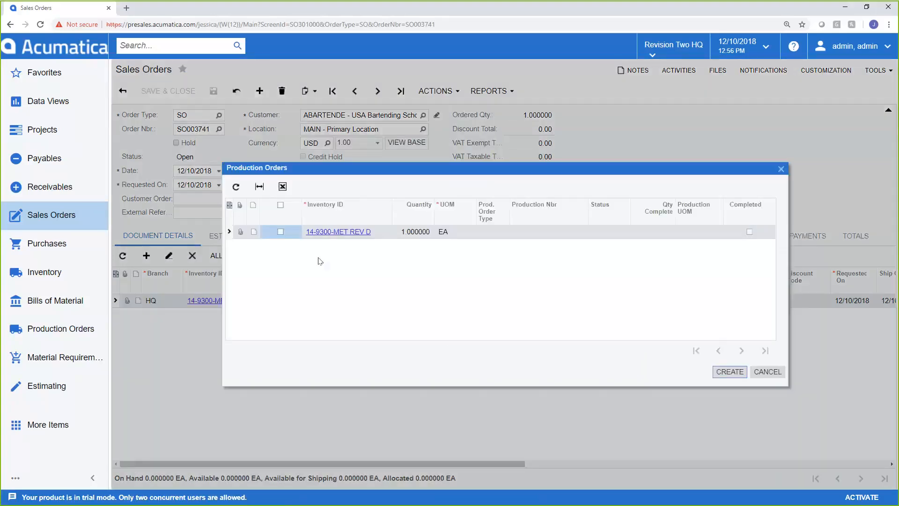
pyautogui.click(281, 233)
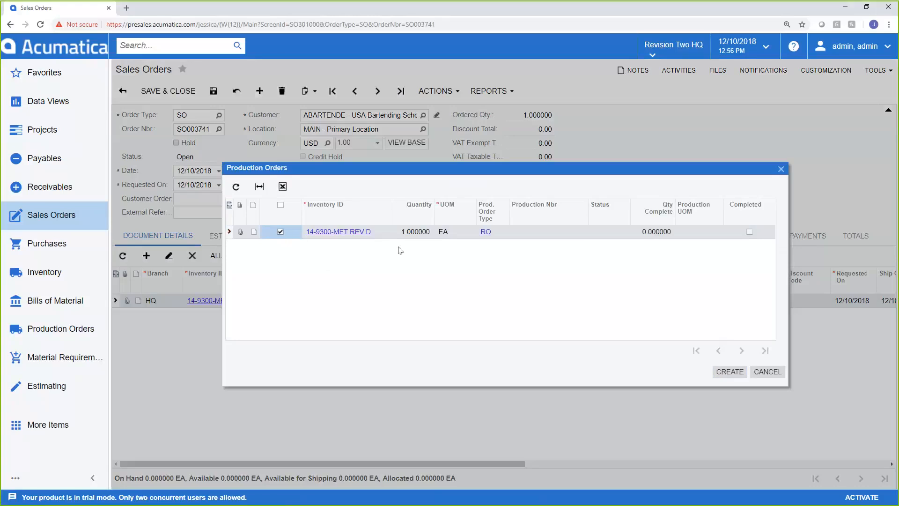
pyautogui.click(713, 373)
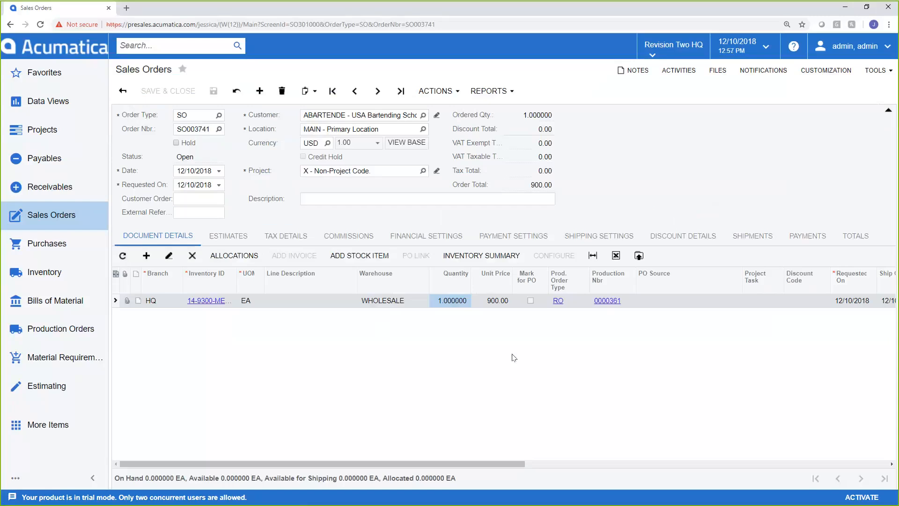
# Step: Open the line's linked production order in a maximized window and review its general settings, references and event history
pyautogui.click(609, 307)
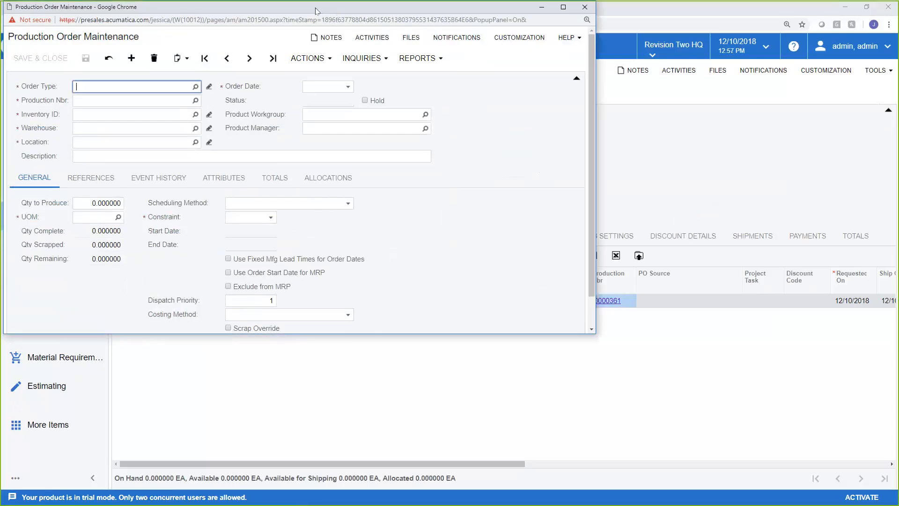
pyautogui.doubleClick(316, 7)
pyautogui.click(97, 357)
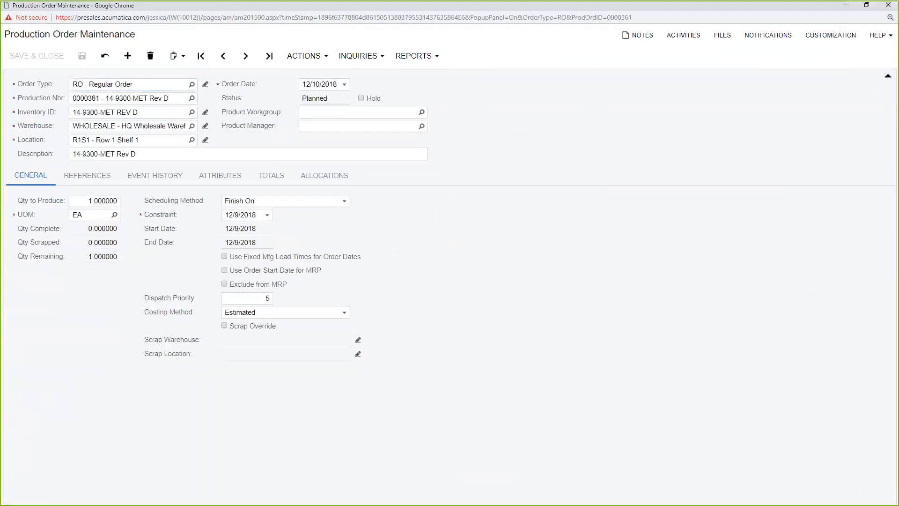
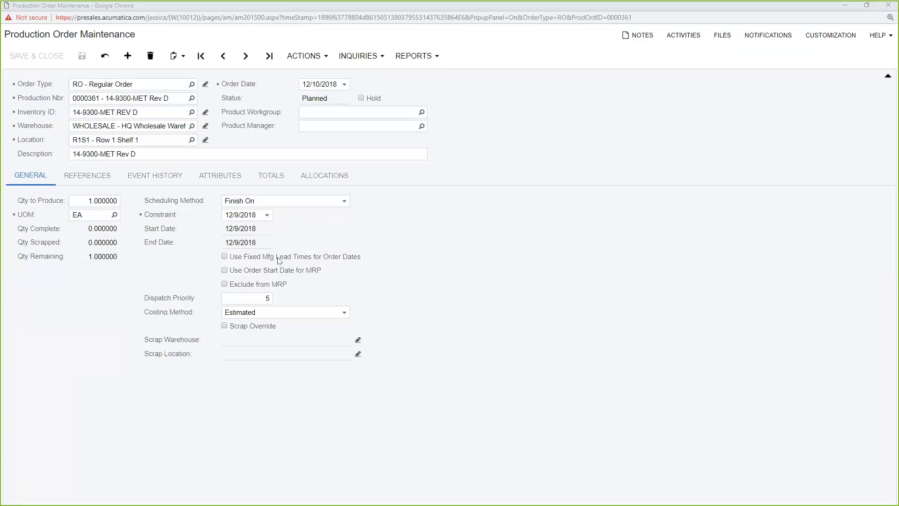
pyautogui.click(263, 298)
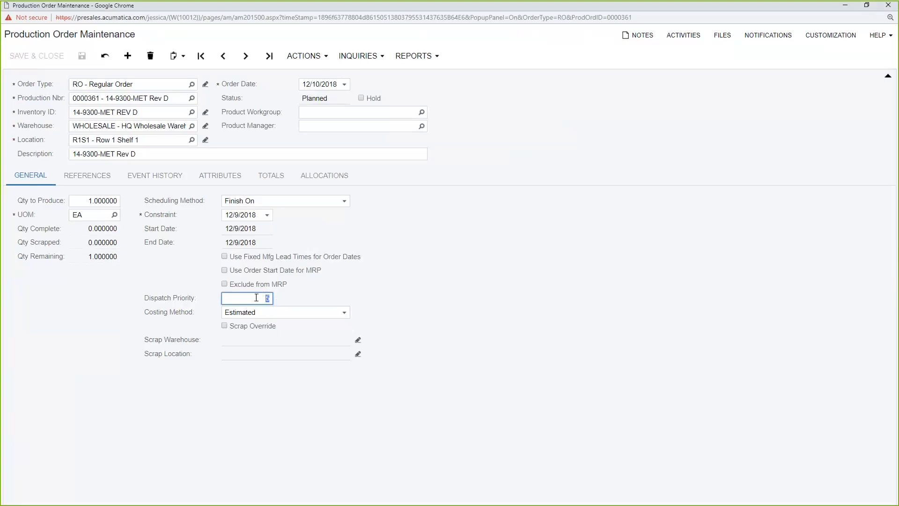
pyautogui.click(292, 303)
pyautogui.click(110, 184)
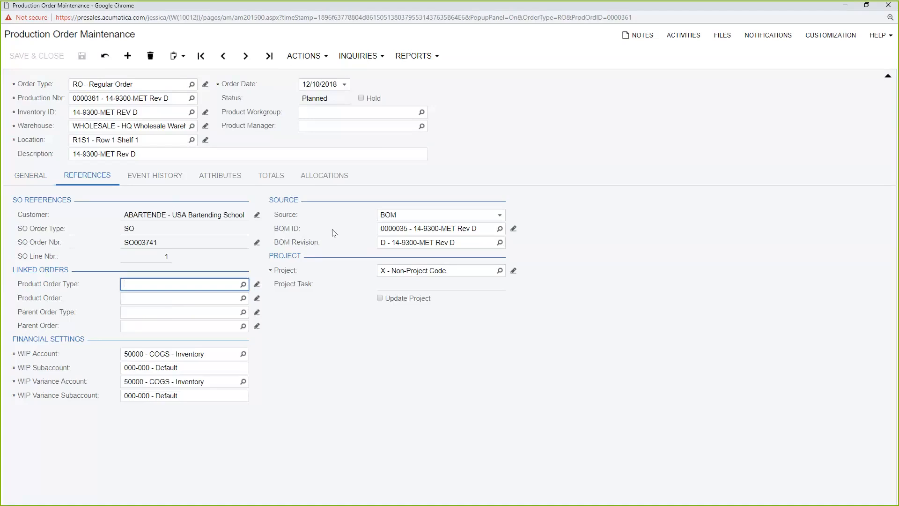
pyautogui.click(165, 186)
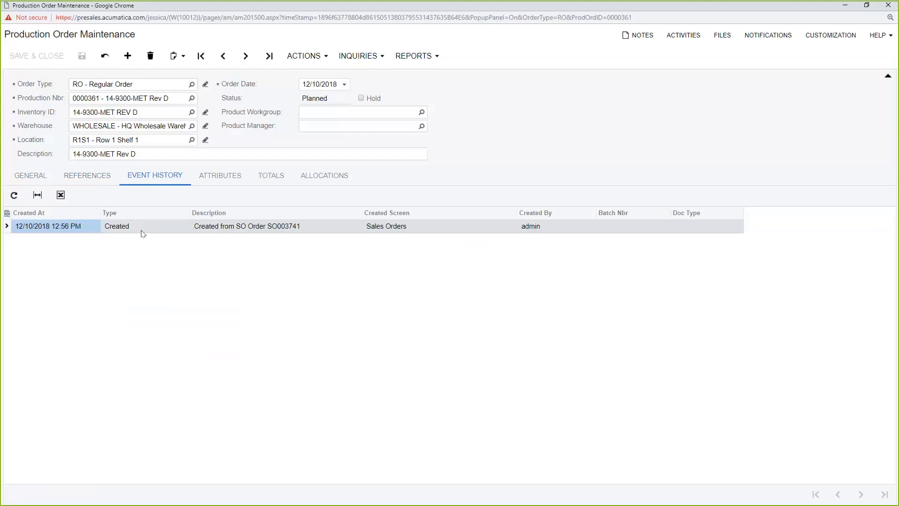
# Step: Release the production order and review its totals, attributes and general settings
pyautogui.click(307, 61)
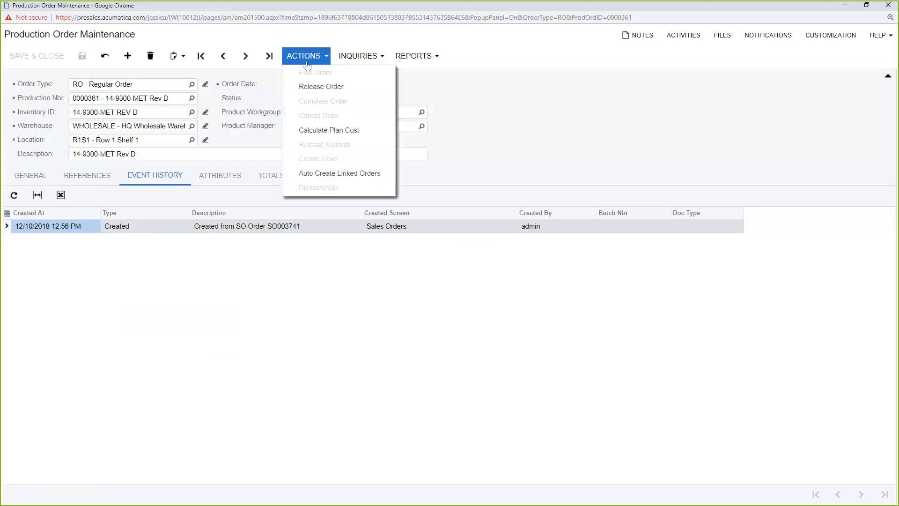
pyautogui.click(326, 95)
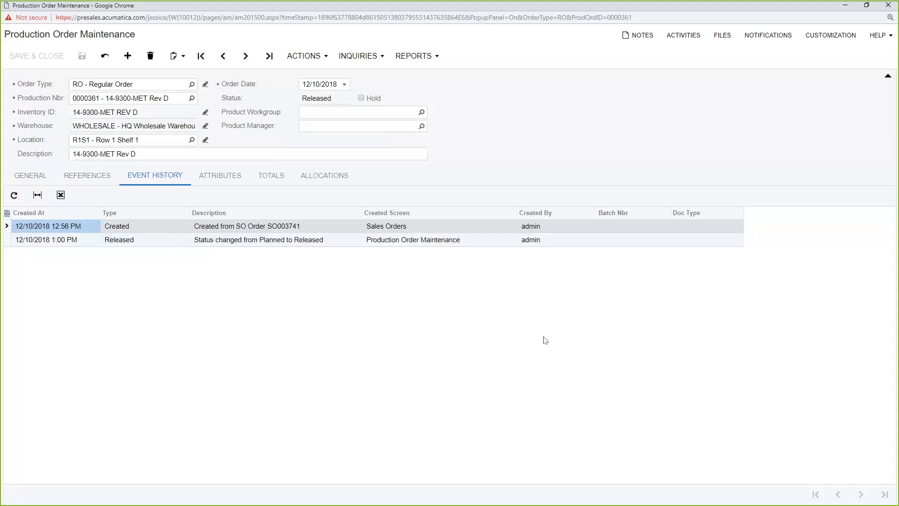
pyautogui.click(271, 175)
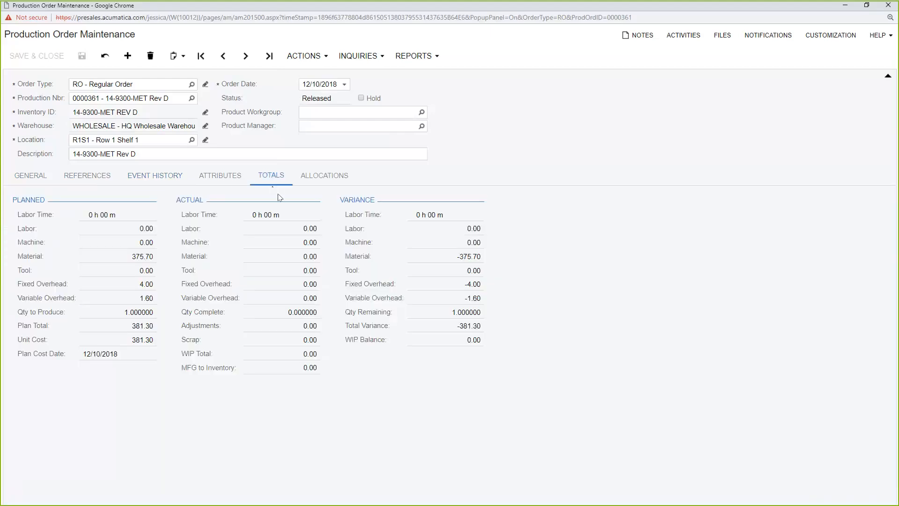
pyautogui.hotkey('ctrl', '+')
pyautogui.hotkey('ctrl', '+')
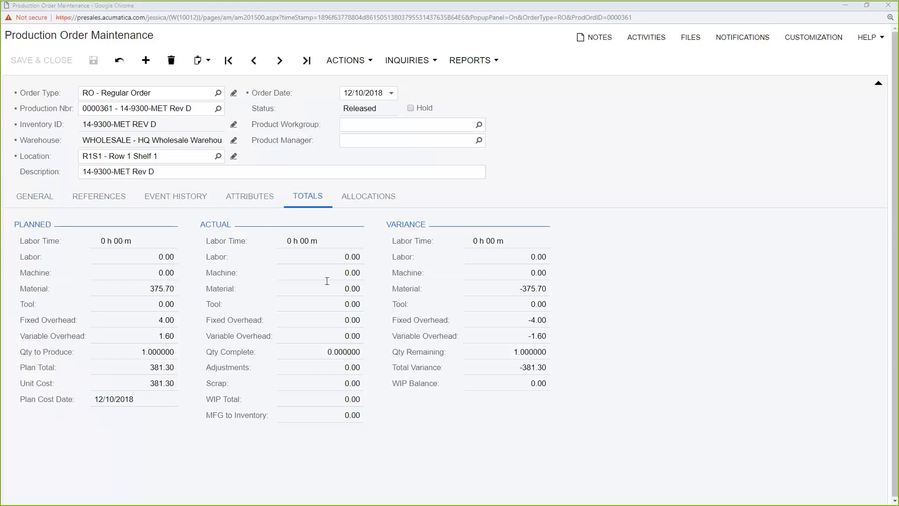
pyautogui.click(266, 204)
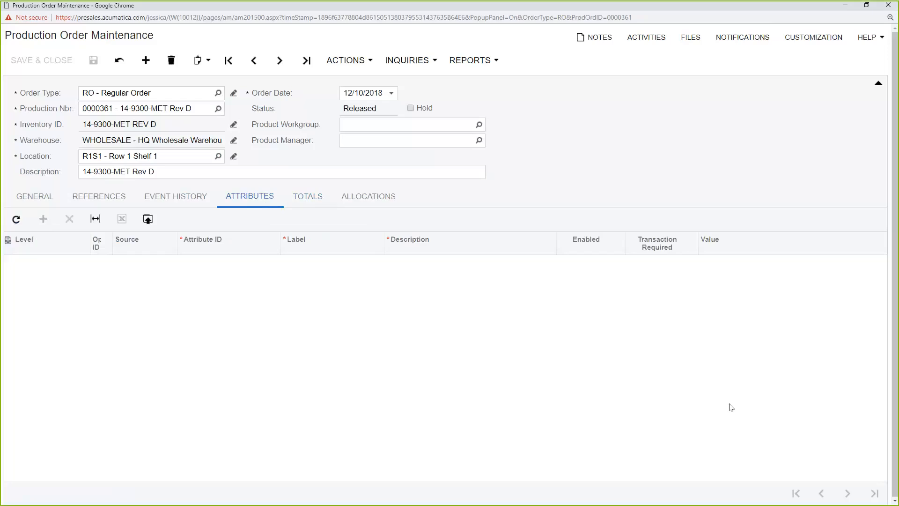
pyautogui.click(44, 197)
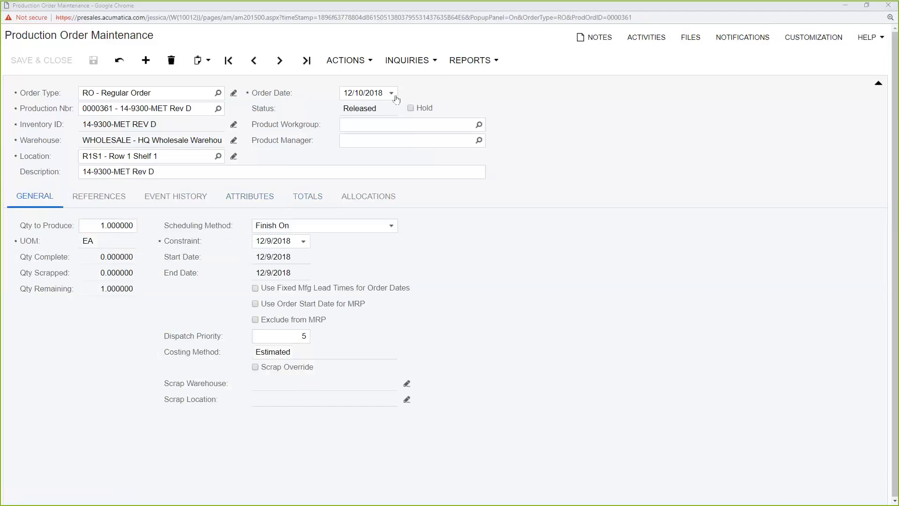
# Step: Run the Production Ticket report for the order, review its operations, materials and step reference, and close it
pyautogui.click(470, 60)
pyautogui.click(493, 80)
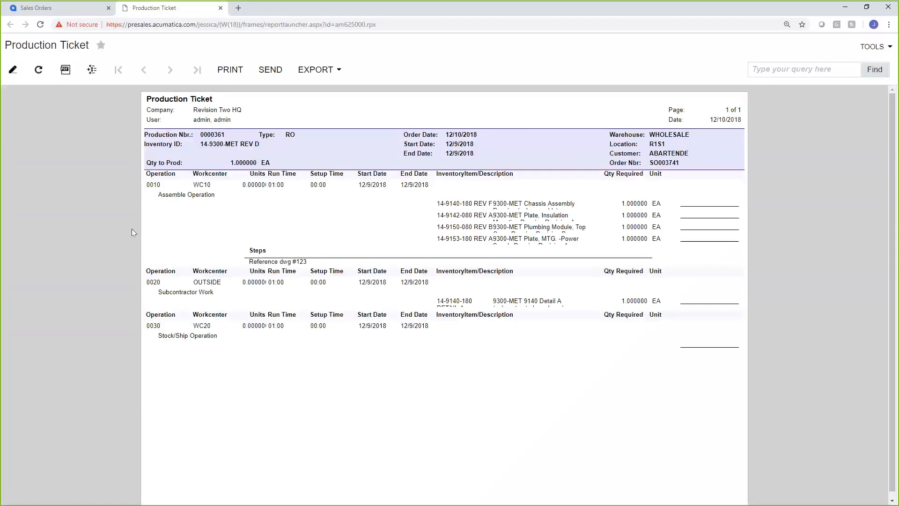
pyautogui.moveTo(146, 174); pyautogui.dragTo(252, 214)
pyautogui.click(252, 214)
pyautogui.moveTo(437, 201); pyautogui.dragTo(585, 241)
pyautogui.click(727, 205)
pyautogui.moveTo(310, 263); pyautogui.dragTo(246, 259)
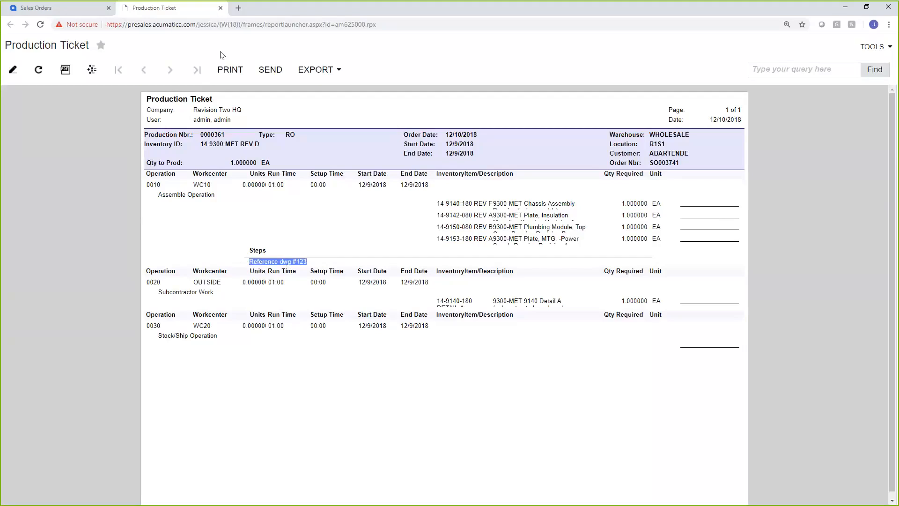
pyautogui.click(221, 9)
# Step: Reopen the line's production order in a maximized window and open its Critical Material inquiry
pyautogui.click(689, 338)
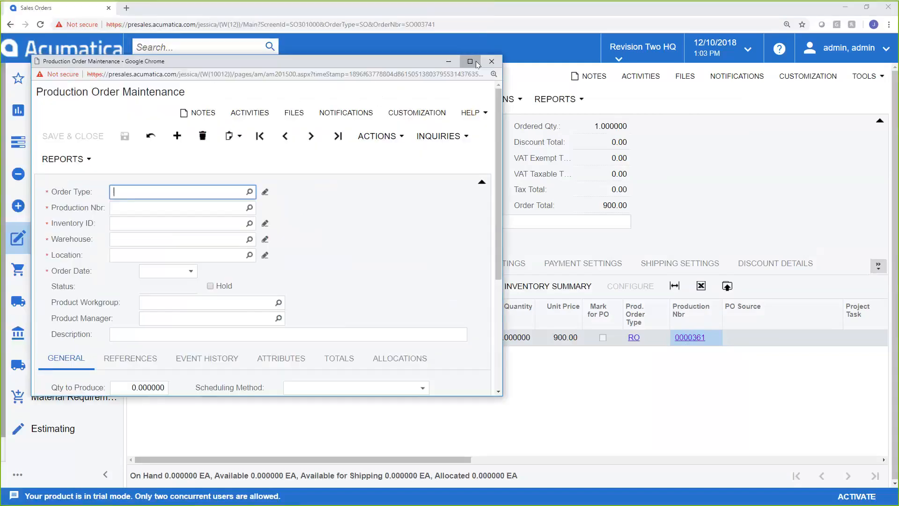
pyautogui.click(471, 61)
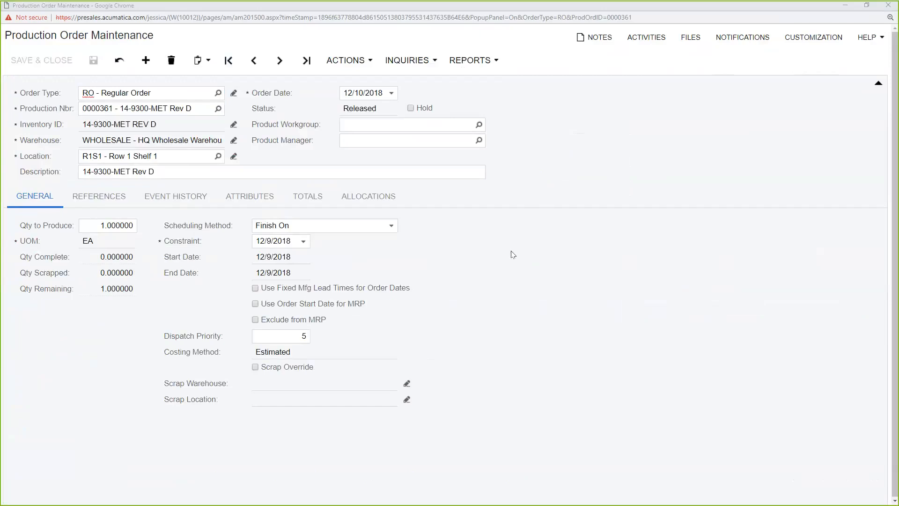
pyautogui.click(413, 71)
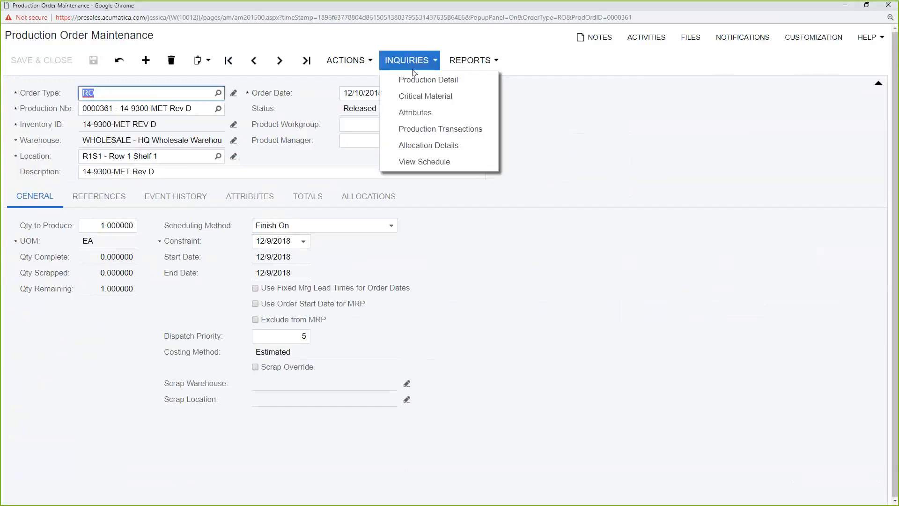
pyautogui.click(420, 103)
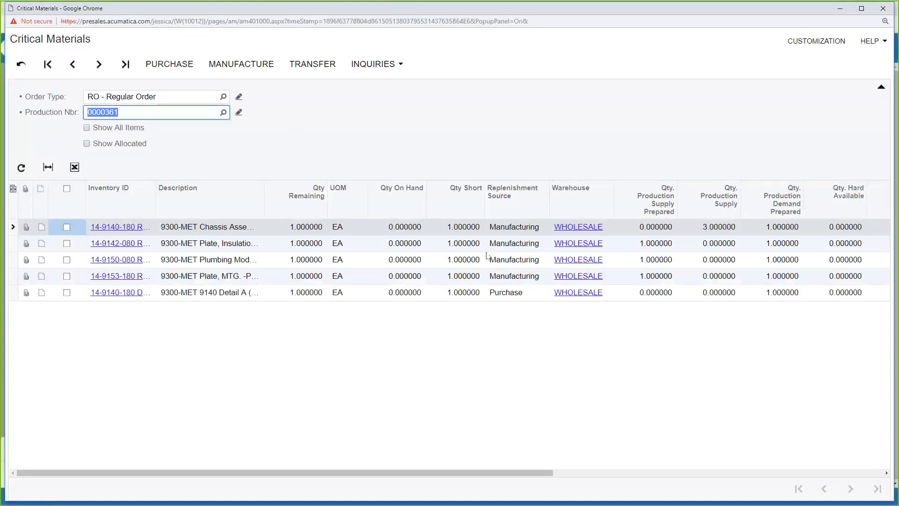
# Step: Select the purchased 9140 Detail A item and the four manufactured items in the critical materials list
pyautogui.click(66, 292)
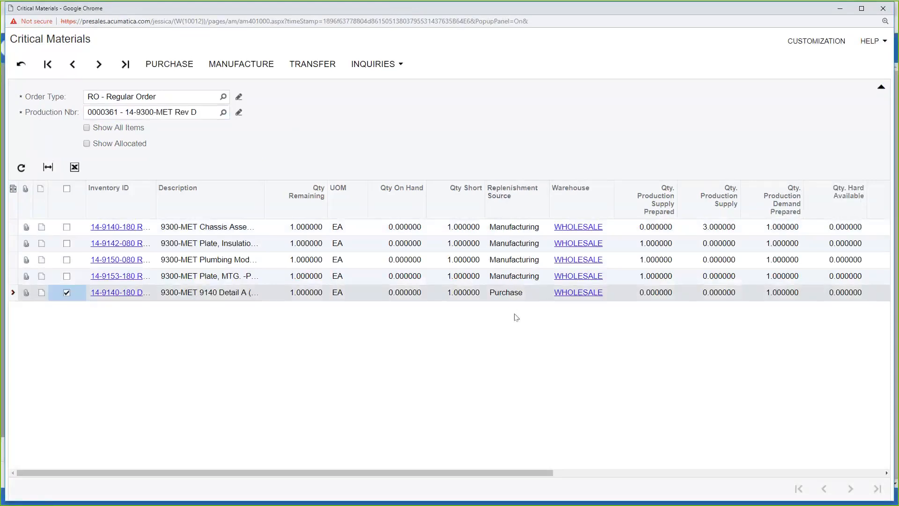
pyautogui.click(66, 227)
pyautogui.click(67, 243)
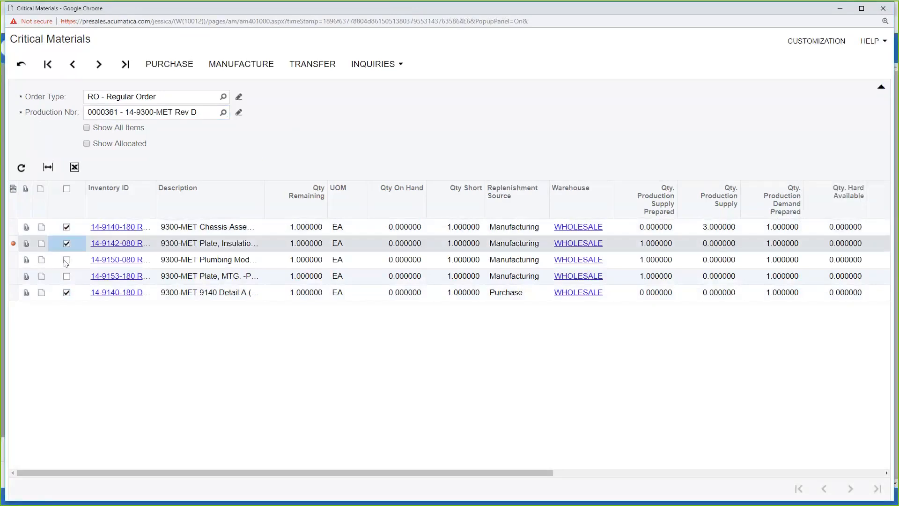
pyautogui.click(67, 260)
pyautogui.click(67, 276)
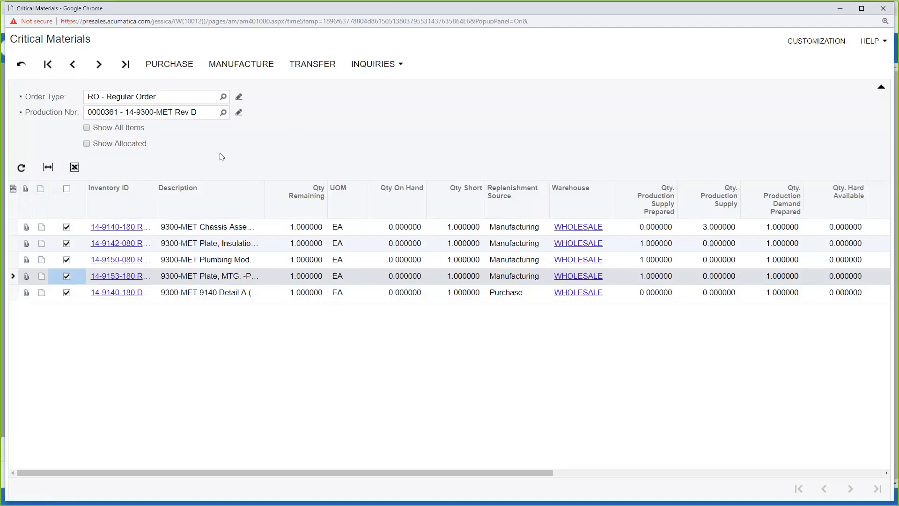
# Step: Deselect the four manufactured critical materials and close the inquiry window without saving
pyautogui.click(66, 276)
pyautogui.click(67, 259)
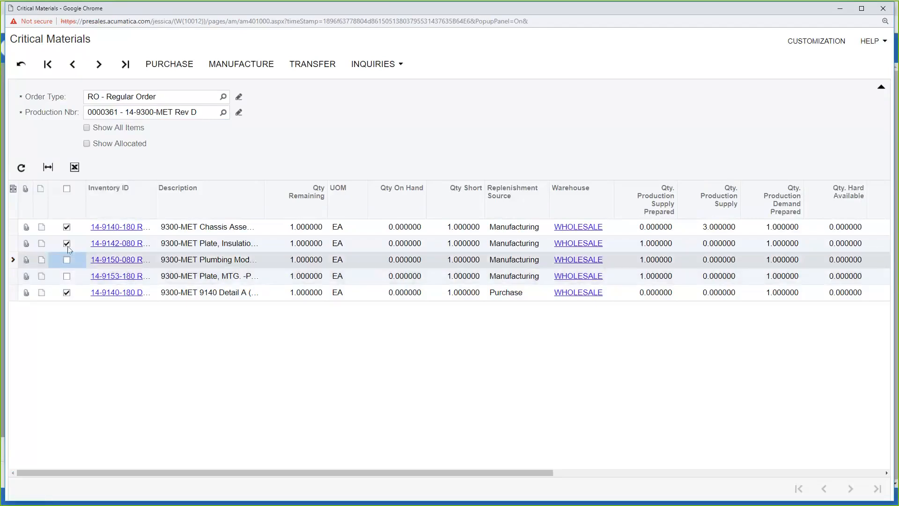
pyautogui.click(66, 243)
pyautogui.click(67, 228)
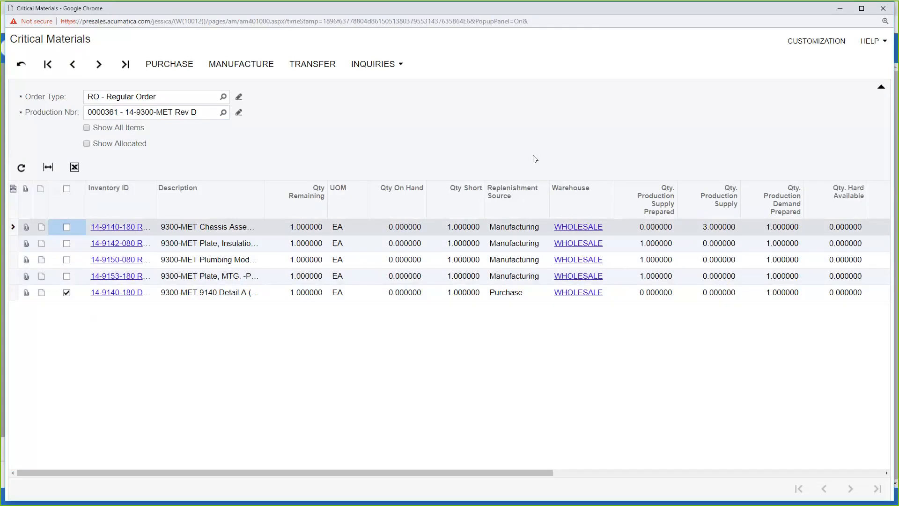
pyautogui.click(884, 8)
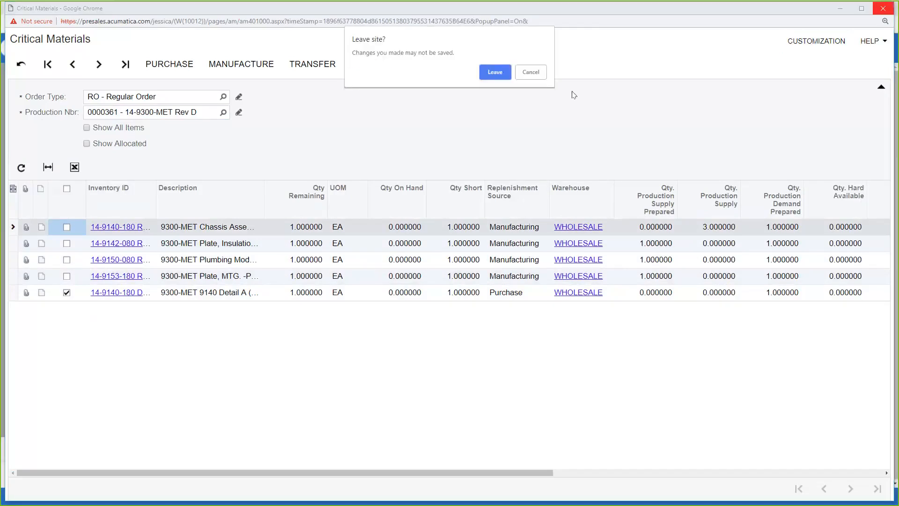
pyautogui.click(495, 73)
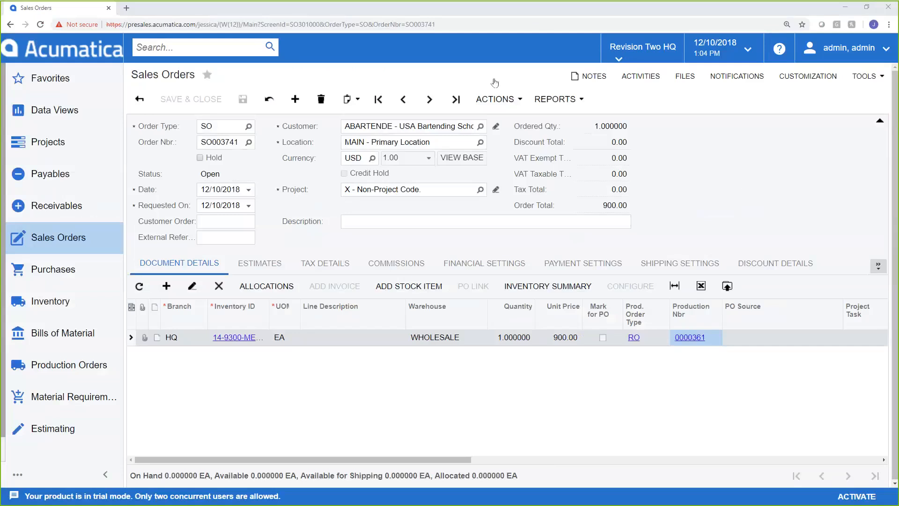
# Step: Run the Regenerate MRP process from Material Requirements Planning
pyautogui.click(78, 407)
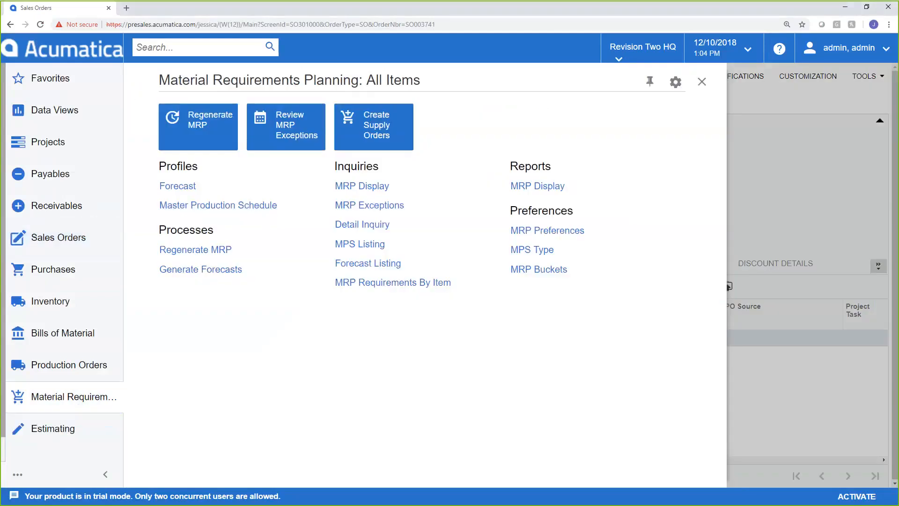
pyautogui.click(203, 254)
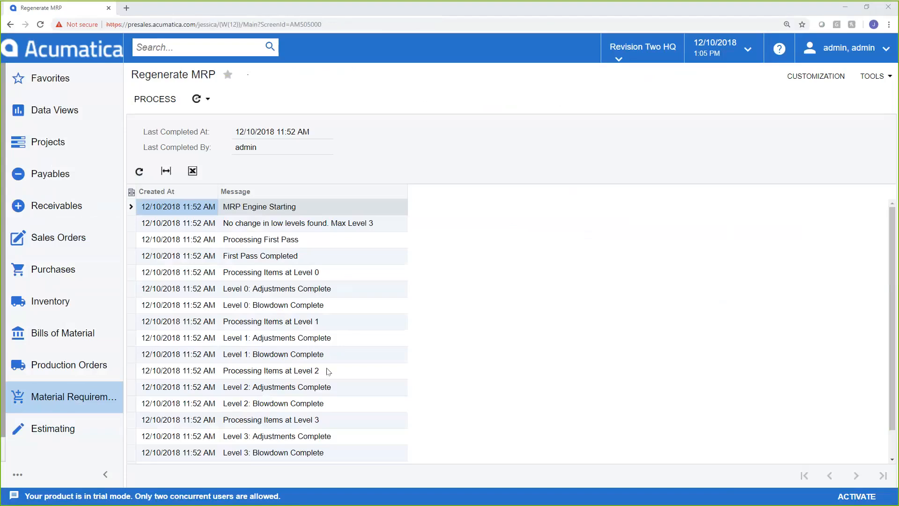
pyautogui.click(166, 99)
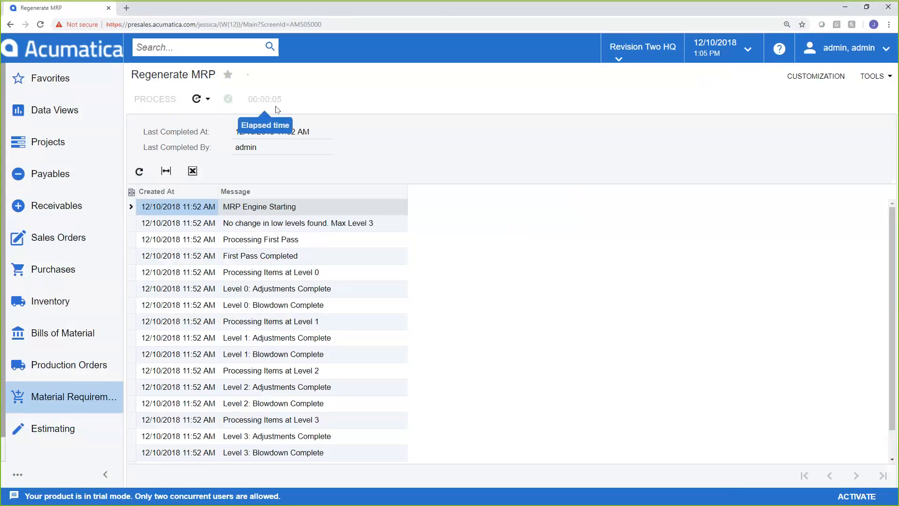
# Step: Open the MRP Display inquiry and filter its last-page records to the first operation of the new production order
pyautogui.click(82, 401)
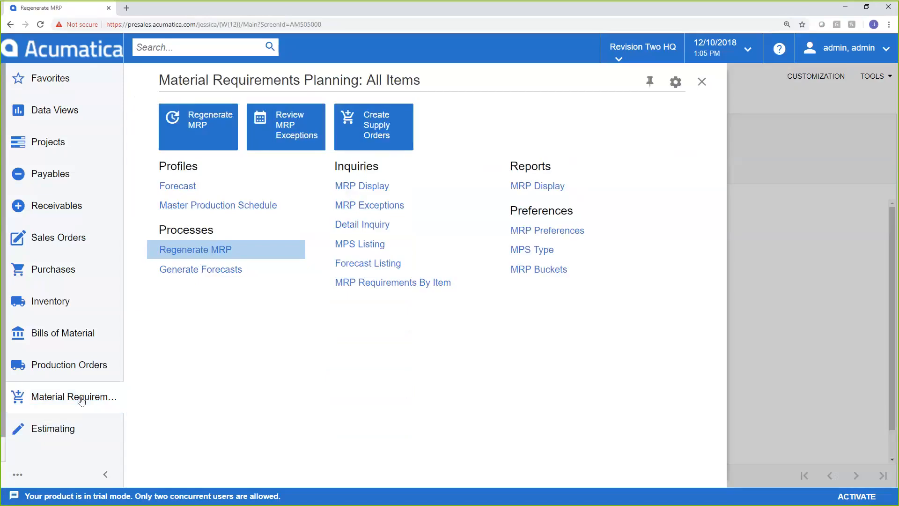
pyautogui.click(352, 186)
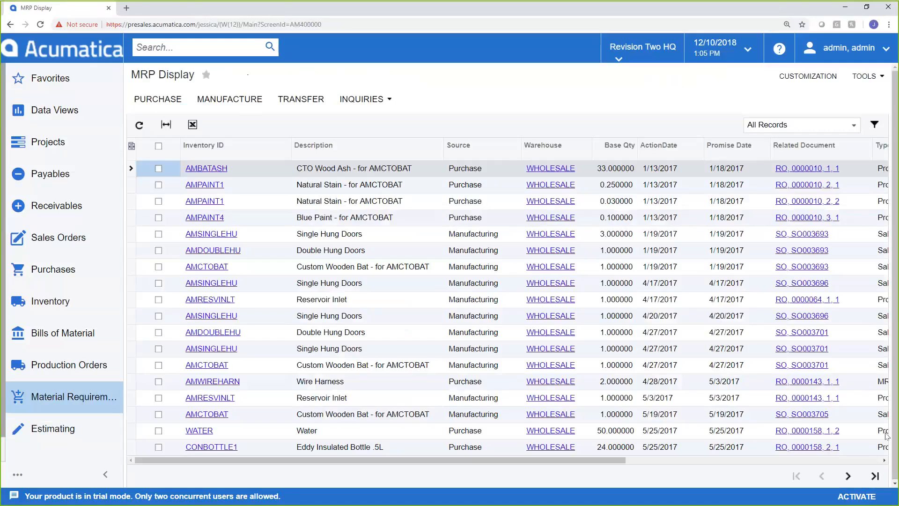
pyautogui.click(874, 477)
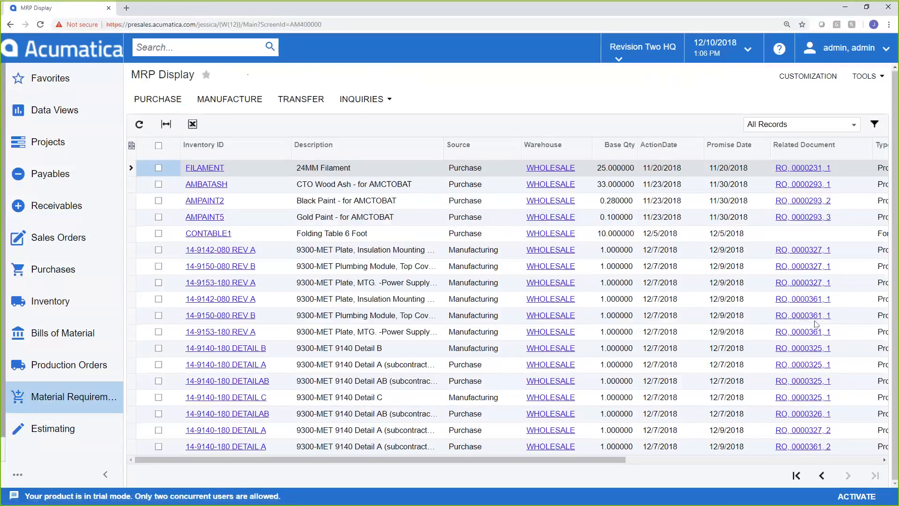
pyautogui.click(845, 317)
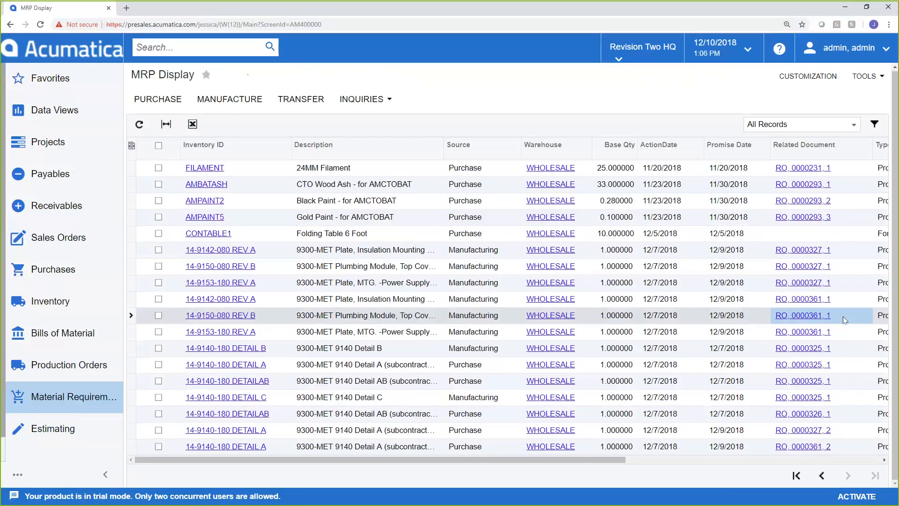
pyautogui.hotkey('shift', 'f')
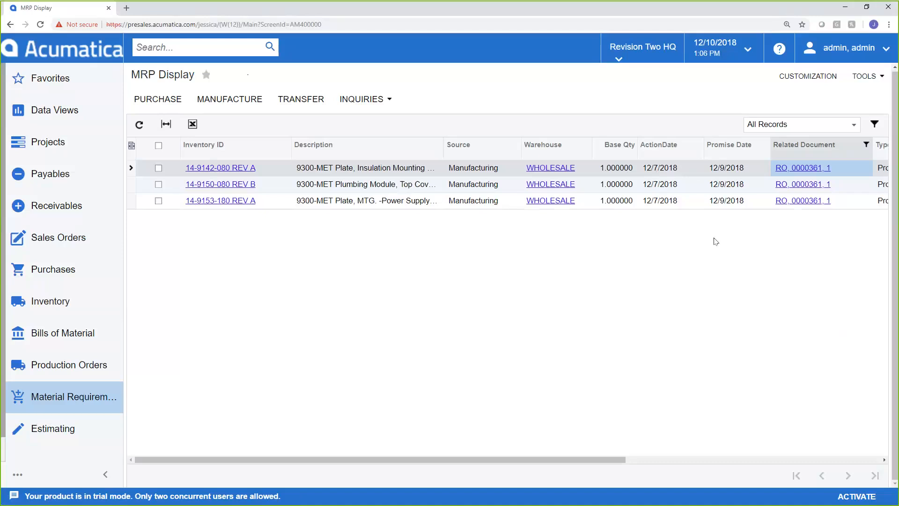
# Step: Clear the Related Document filter and look through the sources of the planned items
pyautogui.click(846, 150)
pyautogui.click(822, 207)
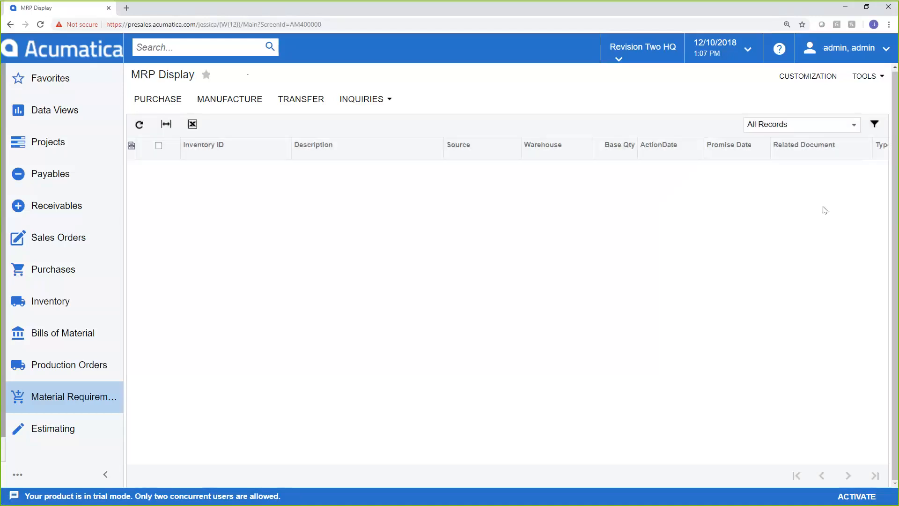
pyautogui.click(473, 171)
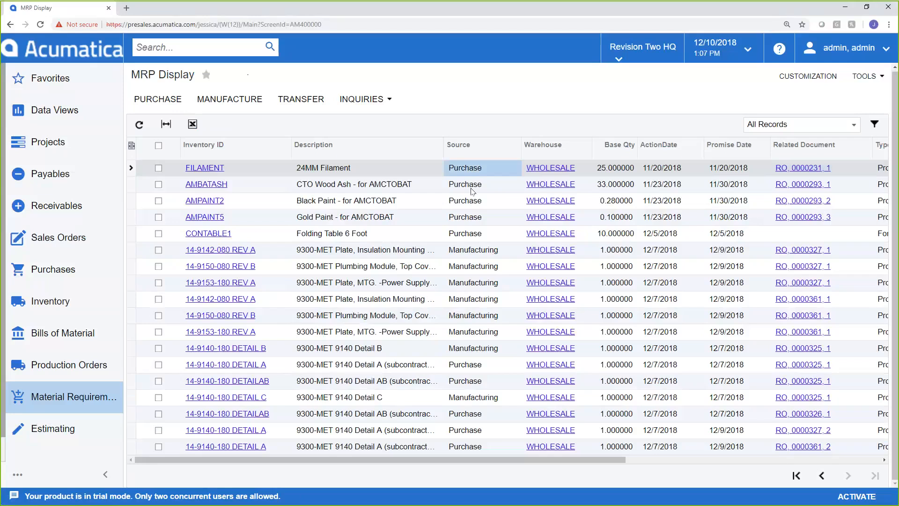
pyautogui.press('Down')
pyautogui.press('Down')
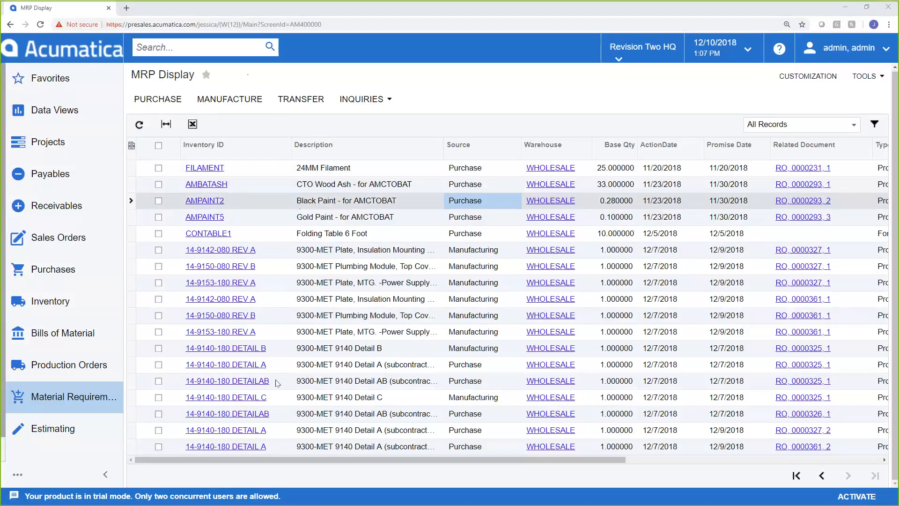
# Step: Select the first AMBATASH record on the first page of the MRP Display and open its MRP Detail Inquiry
pyautogui.click(796, 476)
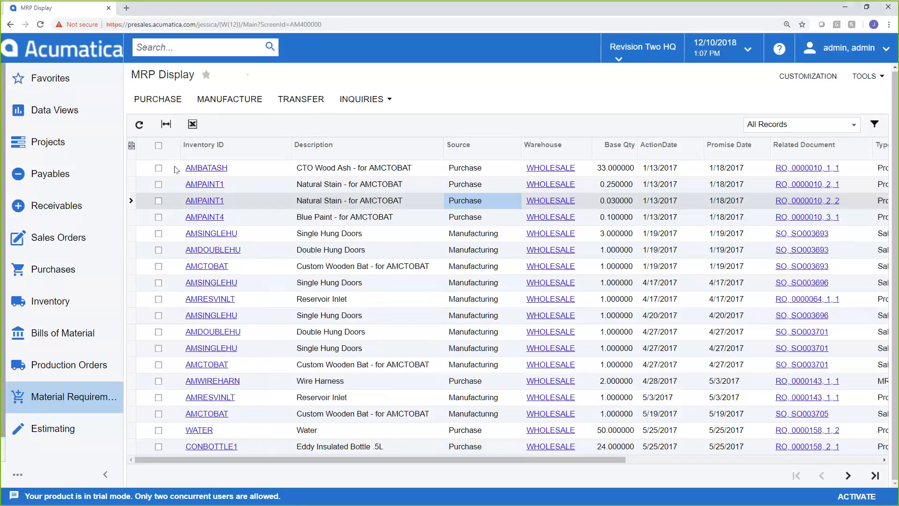
pyautogui.click(159, 169)
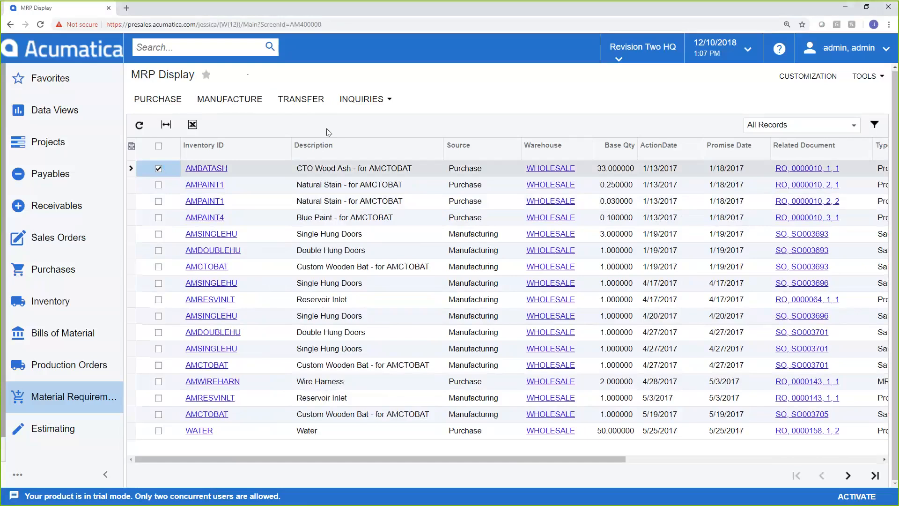
pyautogui.click(364, 100)
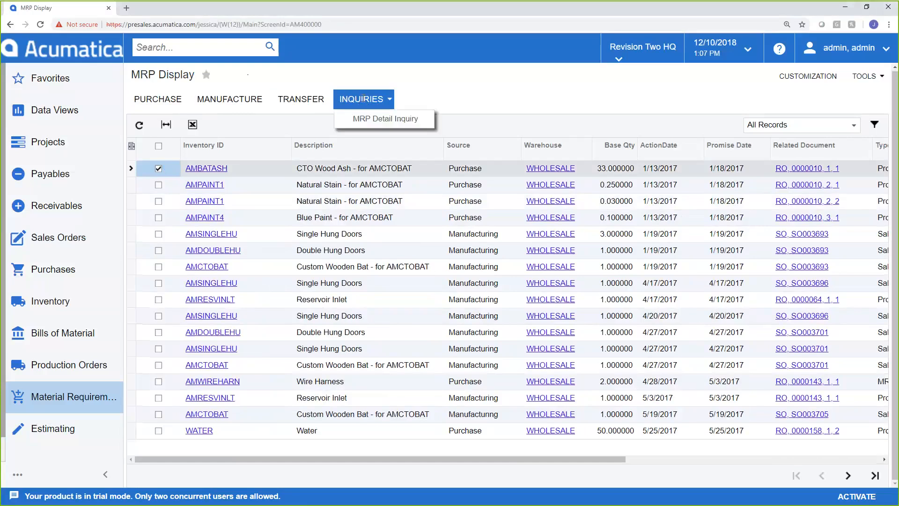
pyautogui.click(380, 120)
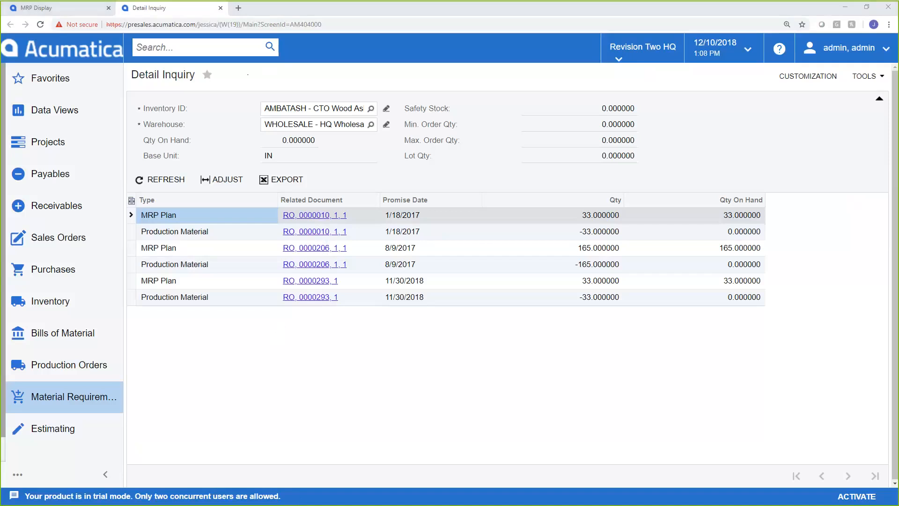
# Step: Open the Generate Forecasts process, close the MRP Display page, and review the available forecast types
pyautogui.click(59, 398)
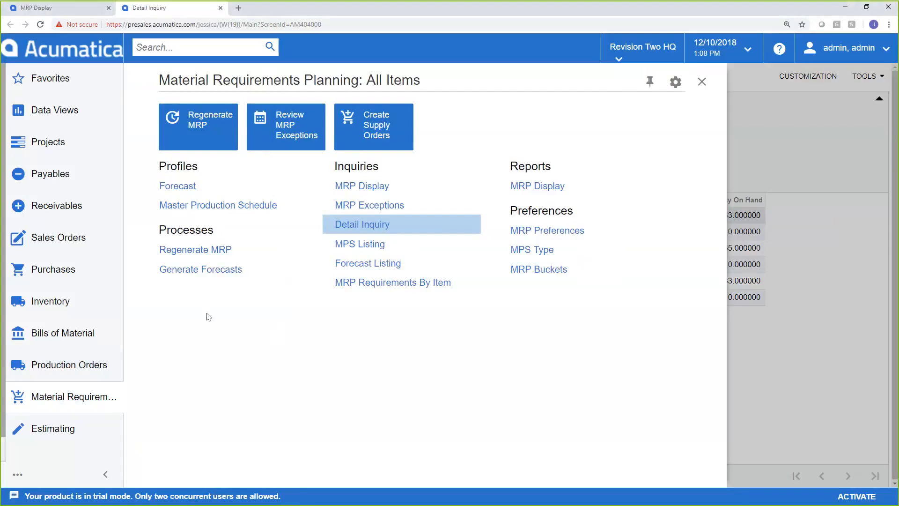
pyautogui.click(204, 271)
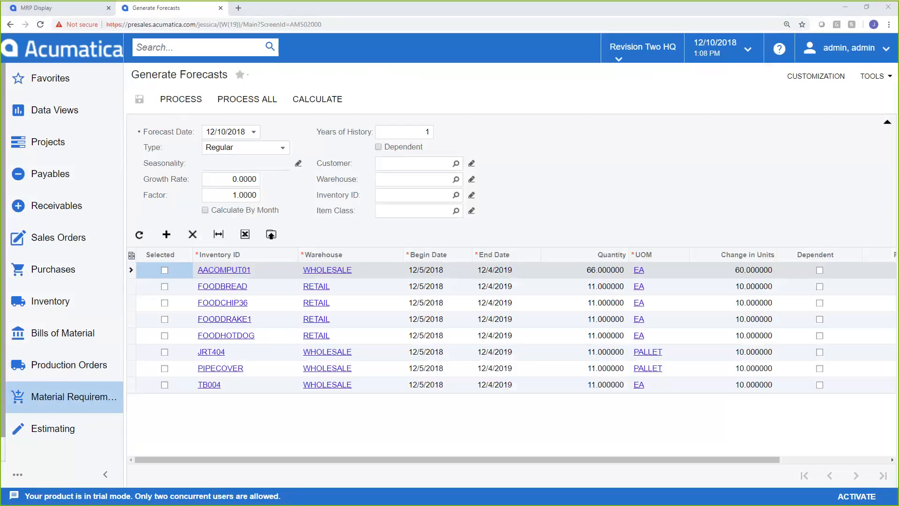
pyautogui.click(108, 8)
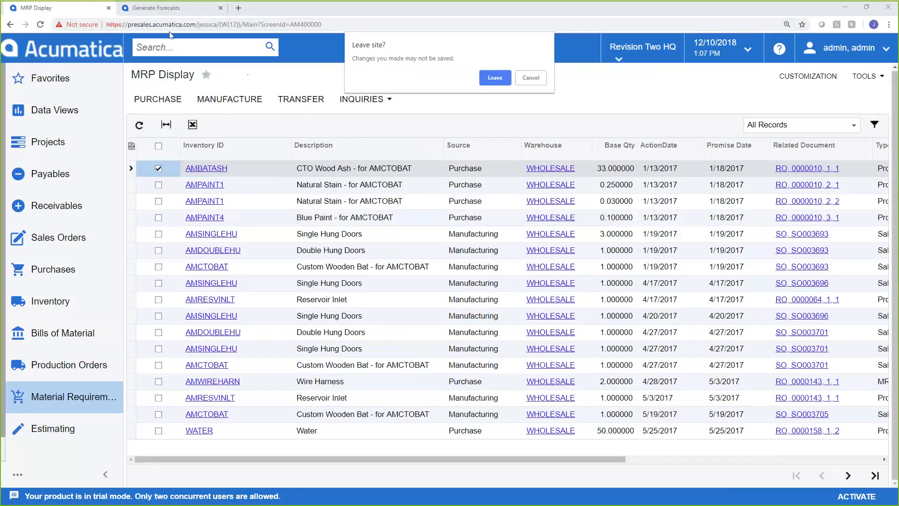
pyautogui.click(495, 77)
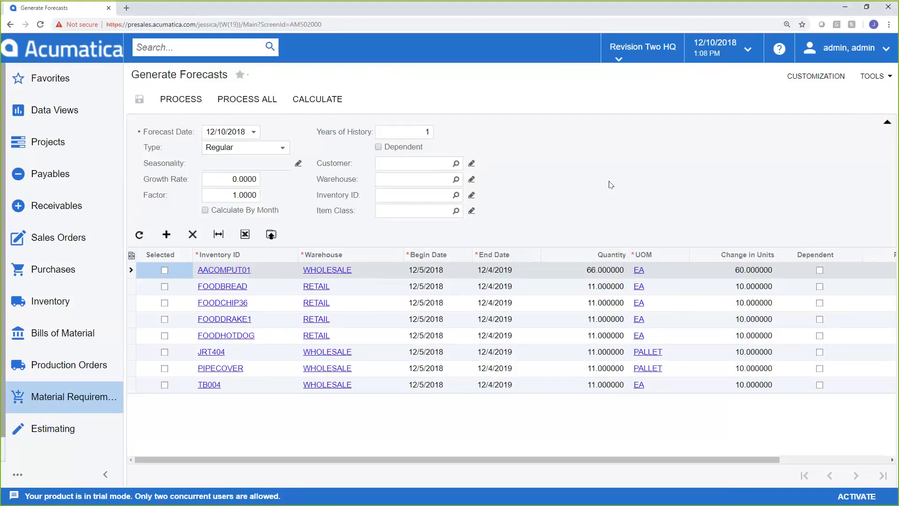
pyautogui.click(239, 150)
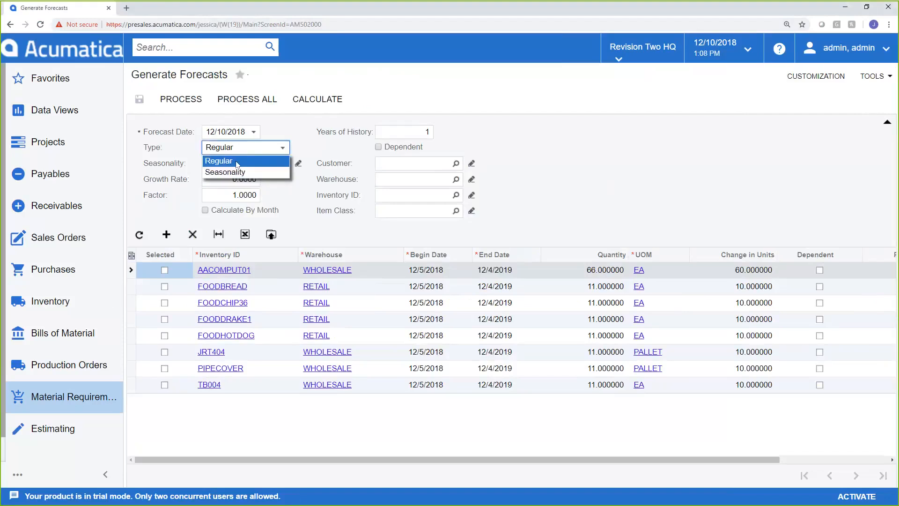
pyautogui.click(292, 192)
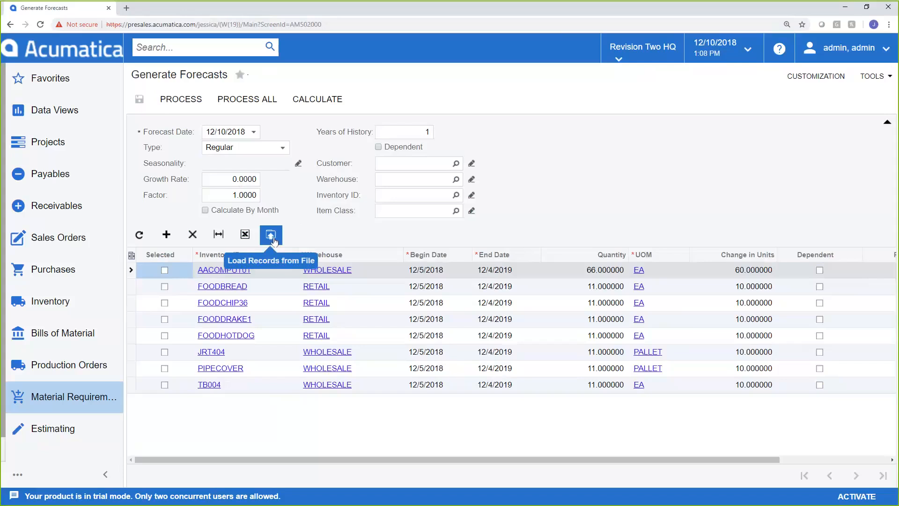
pyautogui.hotkey('alt', 'Tab')
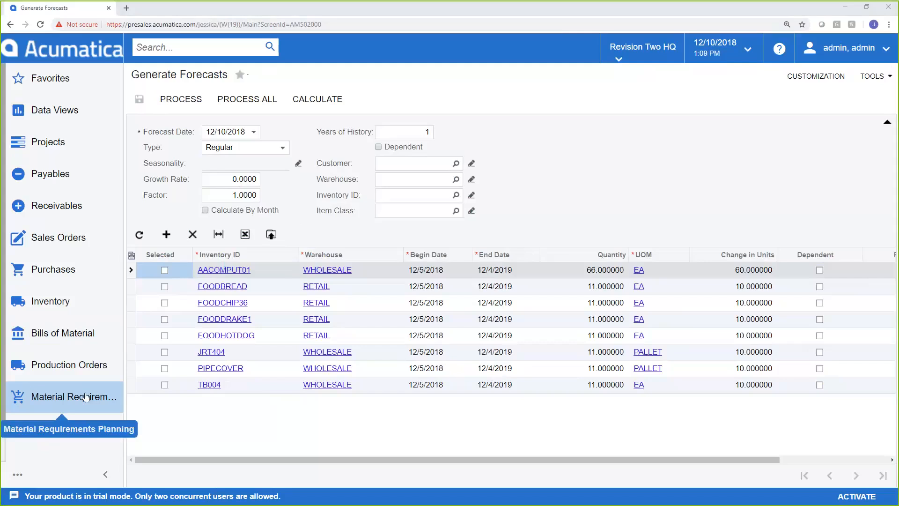
# Step: Open Rough Cut Planning and schedule the Single Hung Doors production order
pyautogui.click(88, 372)
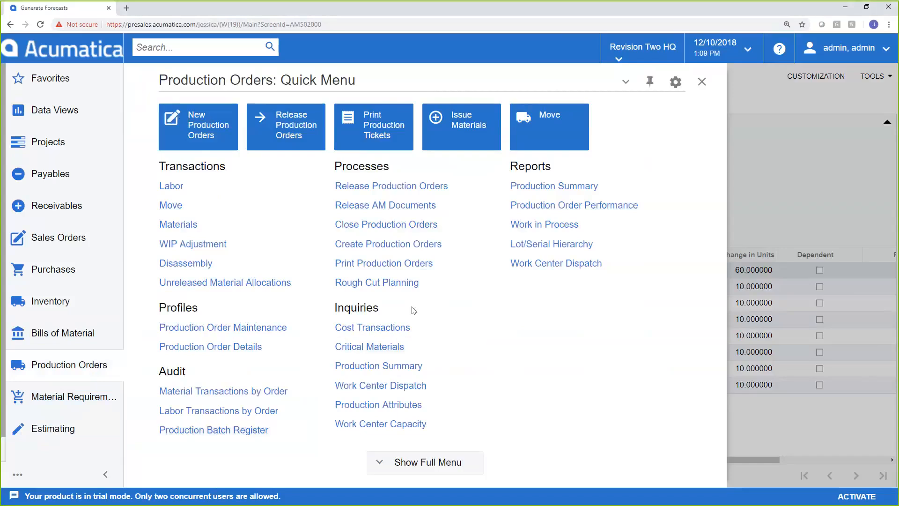
pyautogui.click(397, 284)
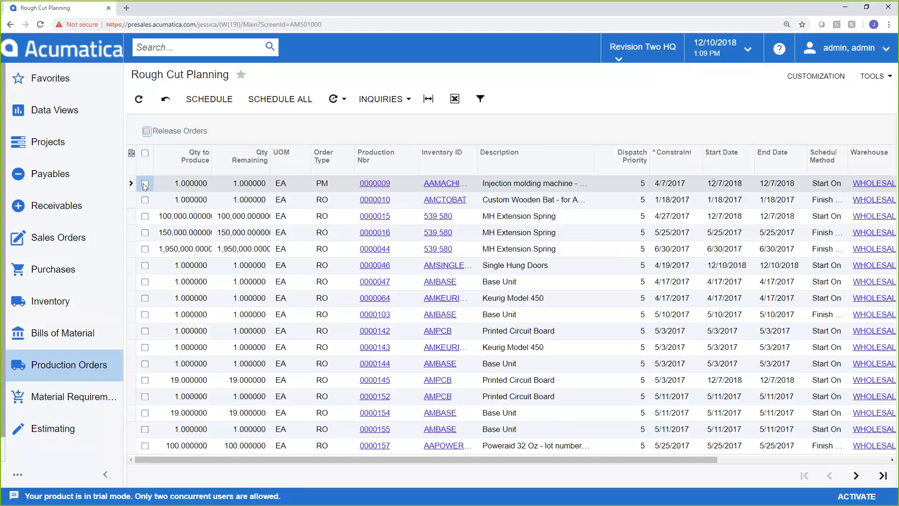
pyautogui.click(146, 218)
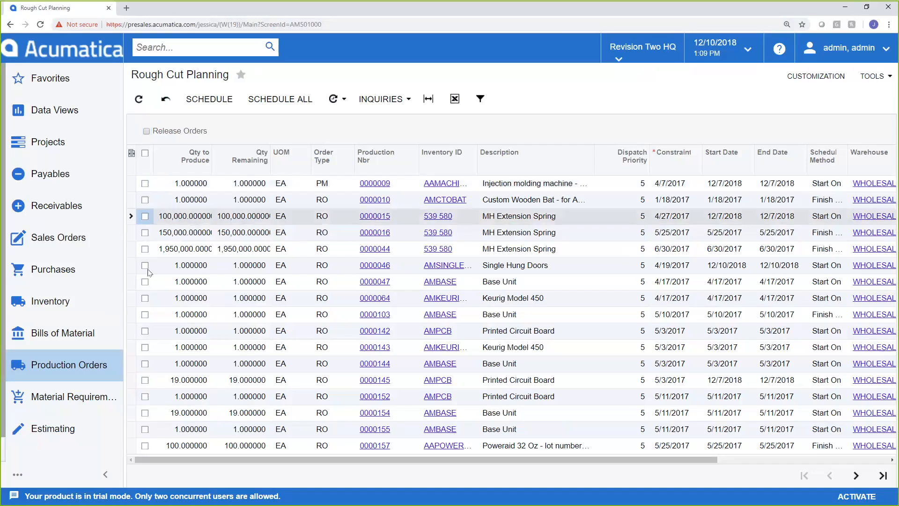
pyautogui.click(146, 266)
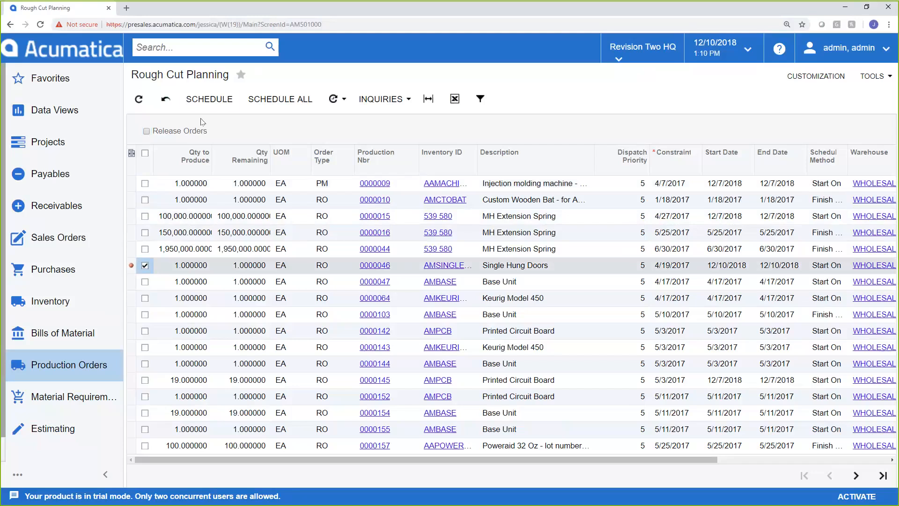
pyautogui.click(198, 102)
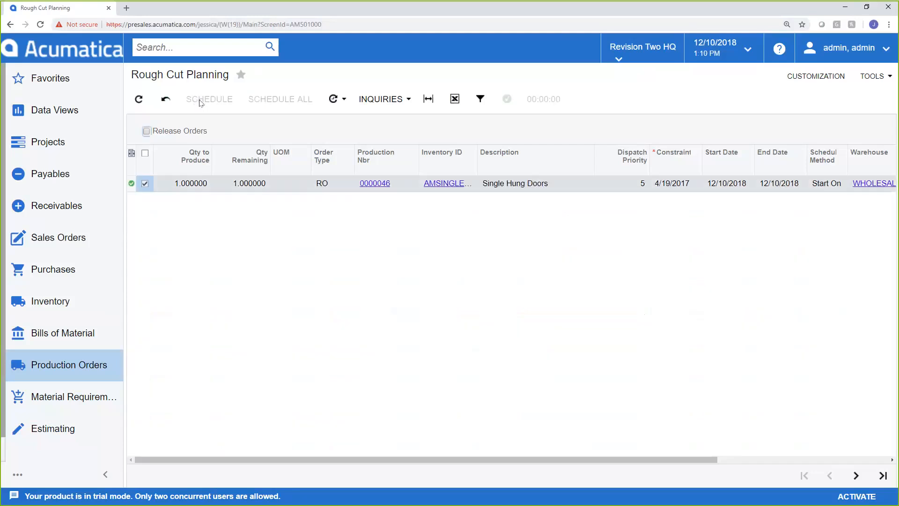
# Step: Open the Order Schedule inquiry for the scheduled order and clear its Production Nbr filter
pyautogui.click(381, 99)
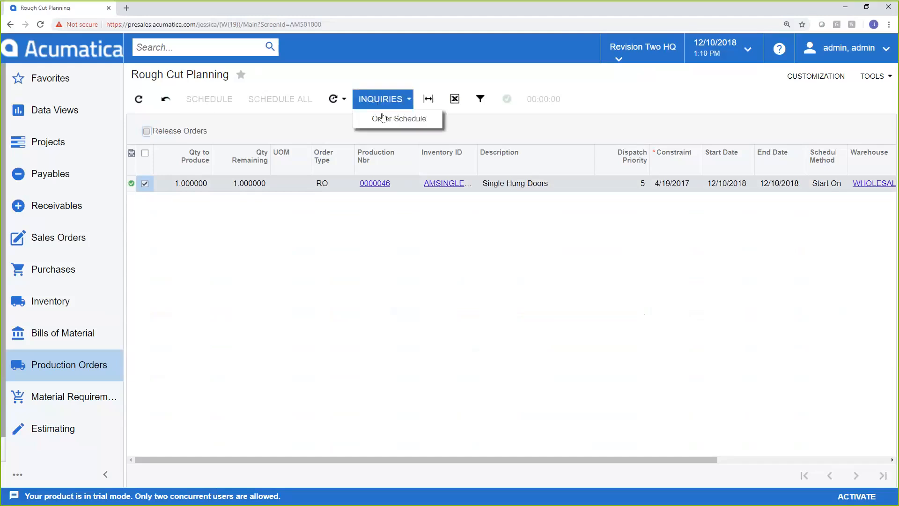
pyautogui.click(410, 120)
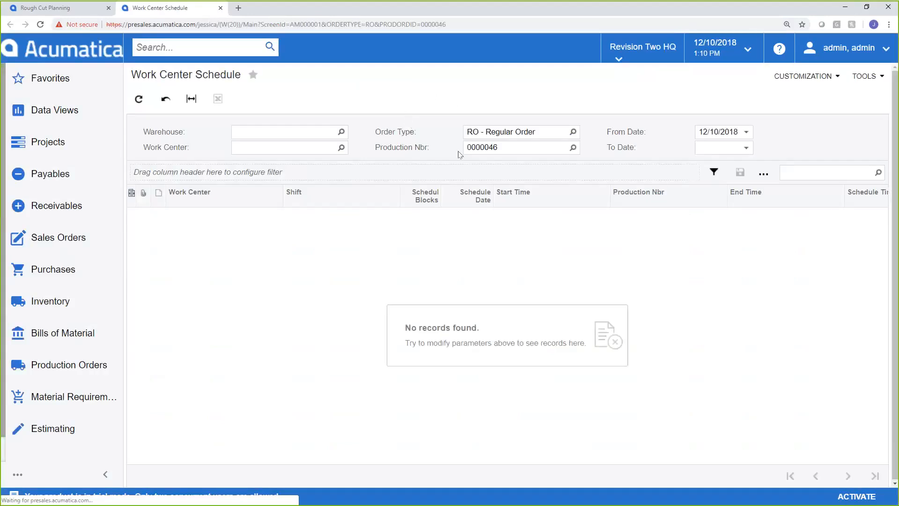
pyautogui.doubleClick(474, 146)
pyautogui.press('BackSpace')
pyautogui.press('Tab')
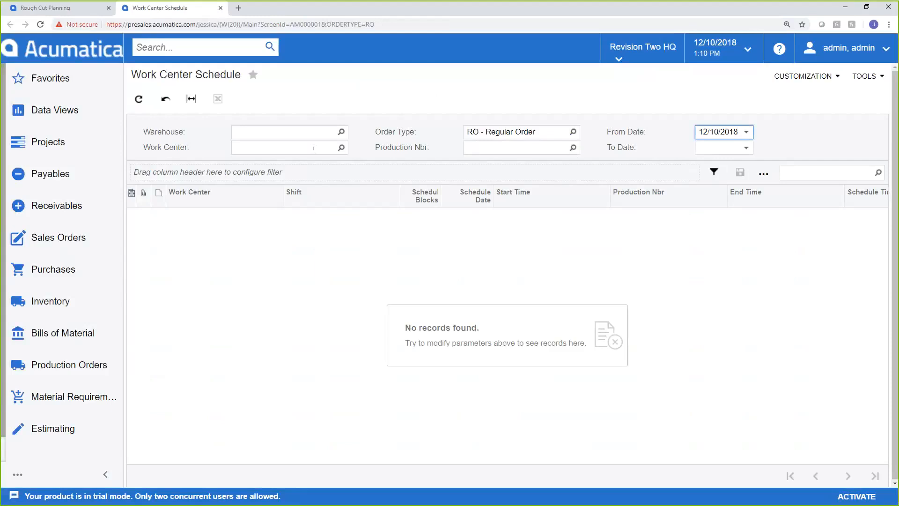
# Step: Set the Work Center Schedule's From Date to 12/1/2016 and go to the last page of records
pyautogui.click(748, 133)
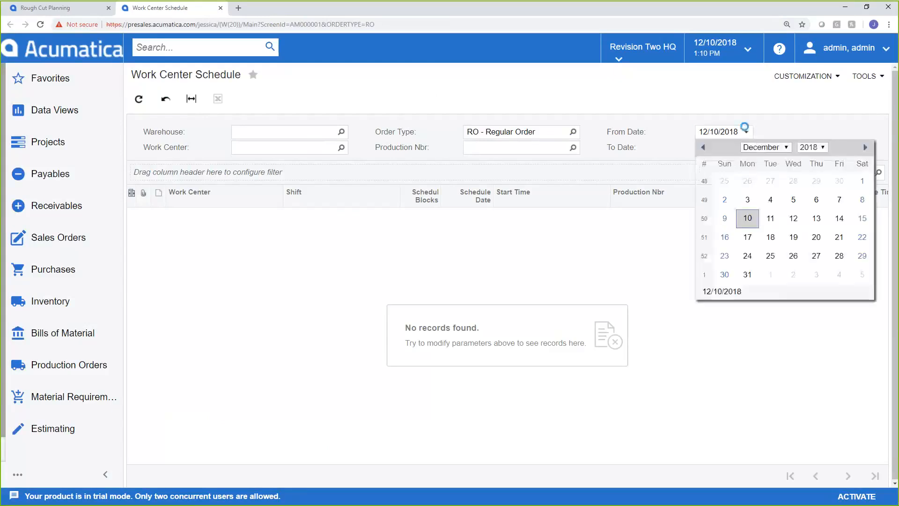
pyautogui.click(811, 148)
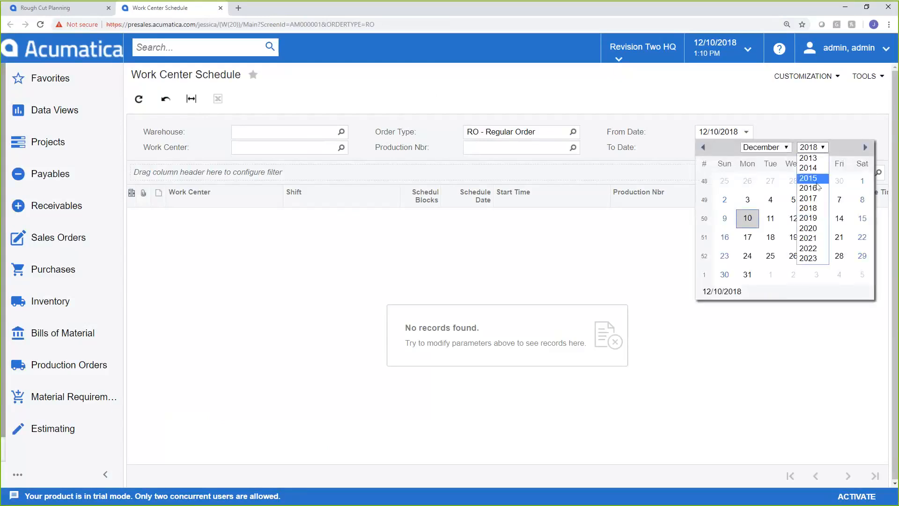
pyautogui.click(814, 189)
pyautogui.click(815, 186)
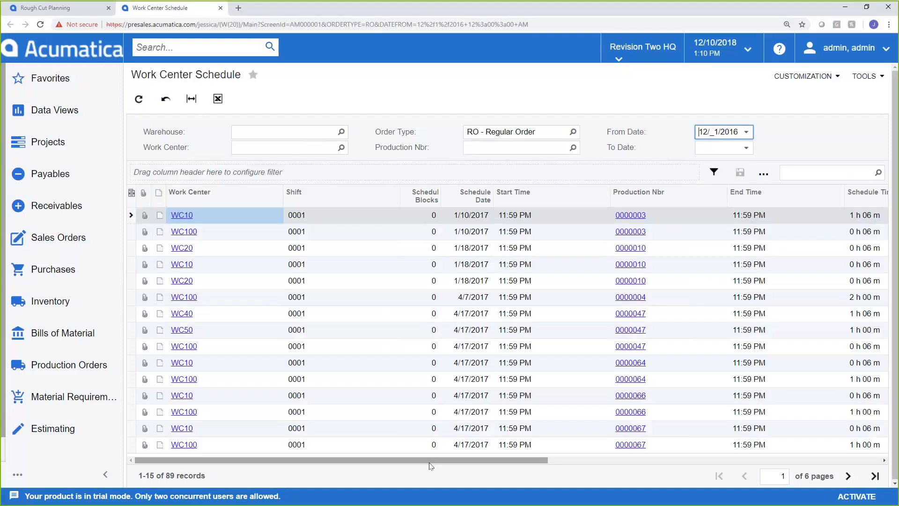
pyautogui.click(874, 477)
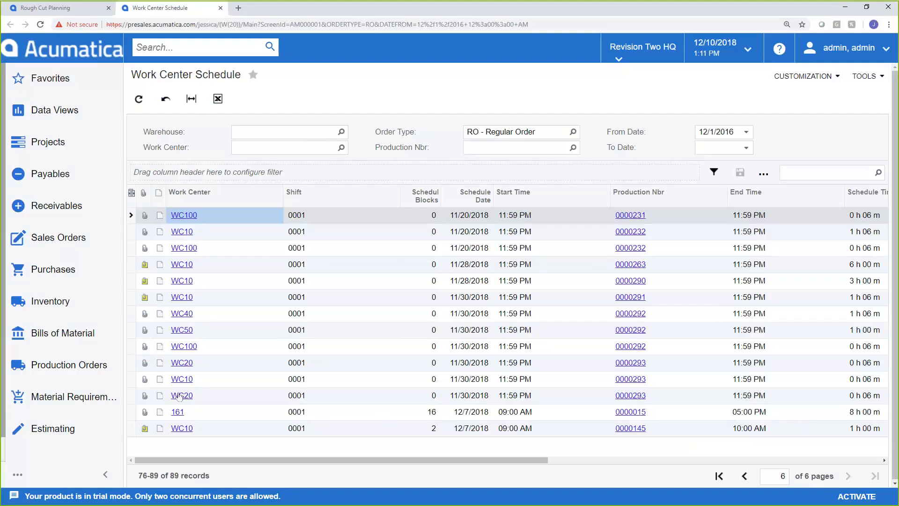
# Step: Open the Work Center Capacity inquiry and review the selectable work centers and range options, keeping the Weekly range
pyautogui.click(87, 375)
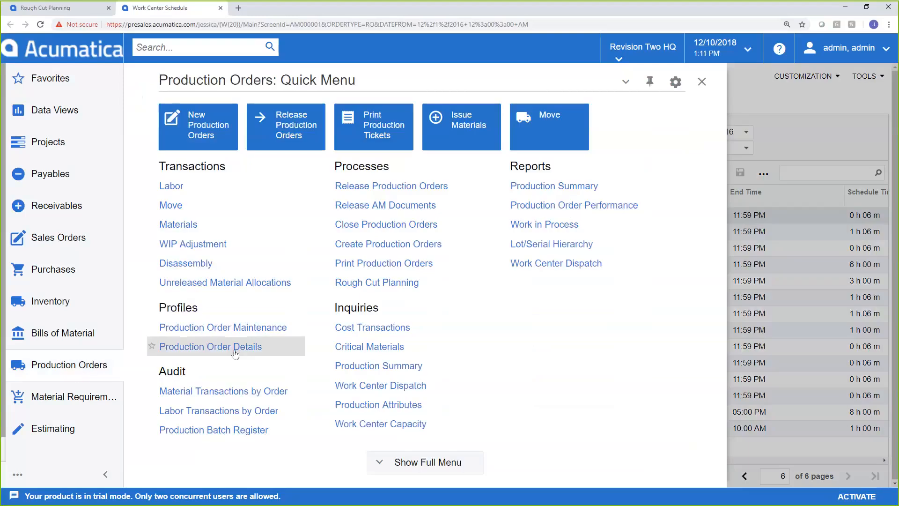
pyautogui.click(391, 427)
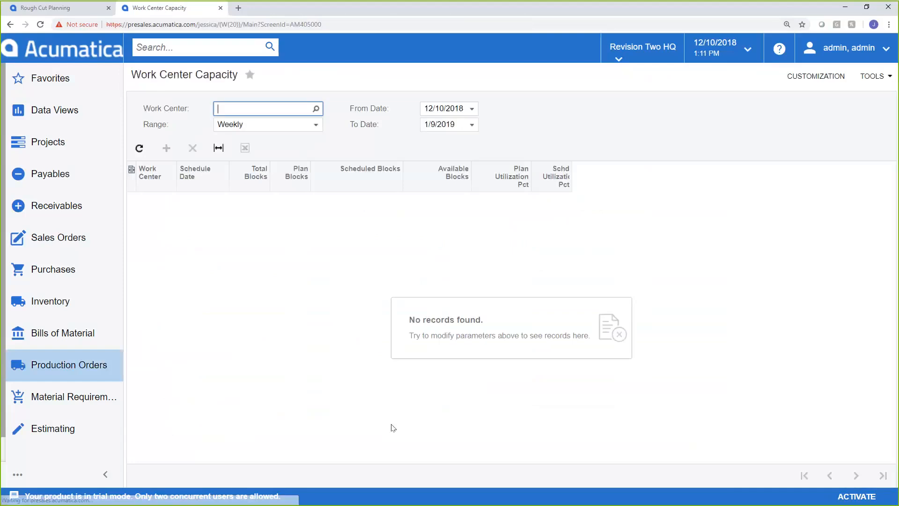
pyautogui.click(315, 109)
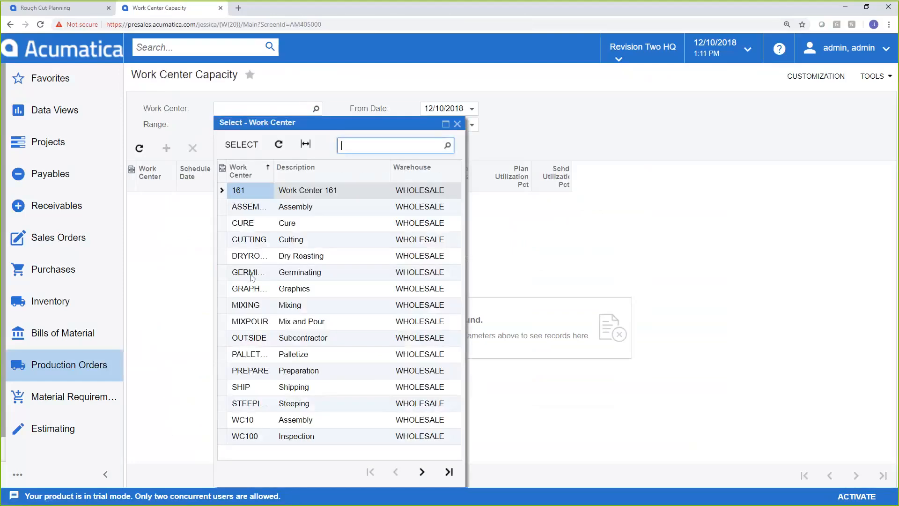
pyautogui.click(384, 88)
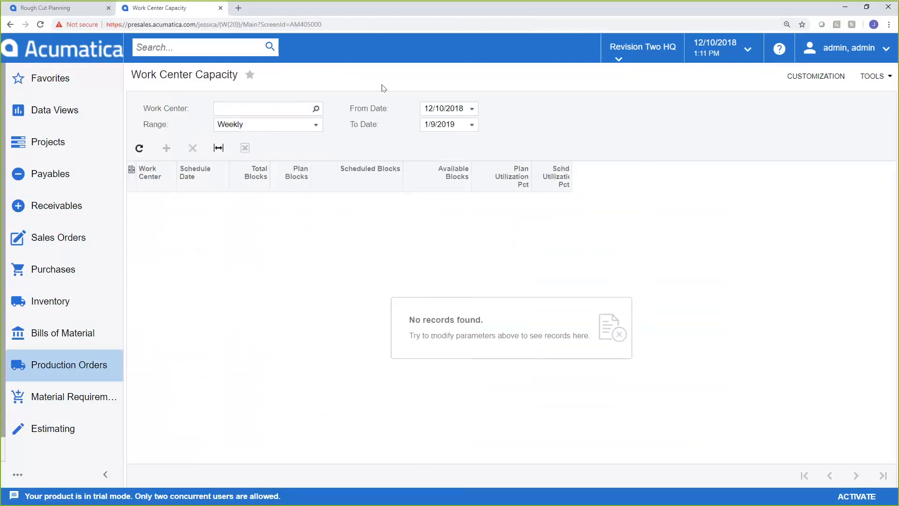
pyautogui.click(317, 127)
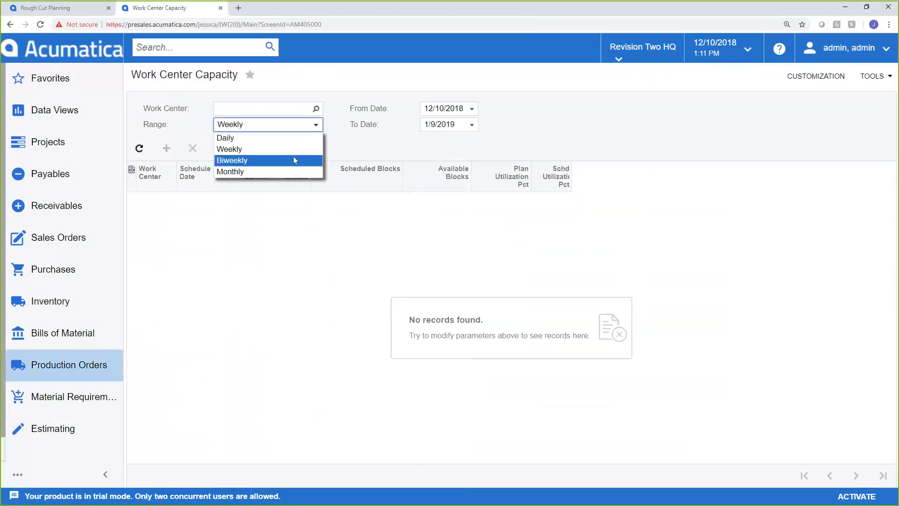
pyautogui.click(347, 143)
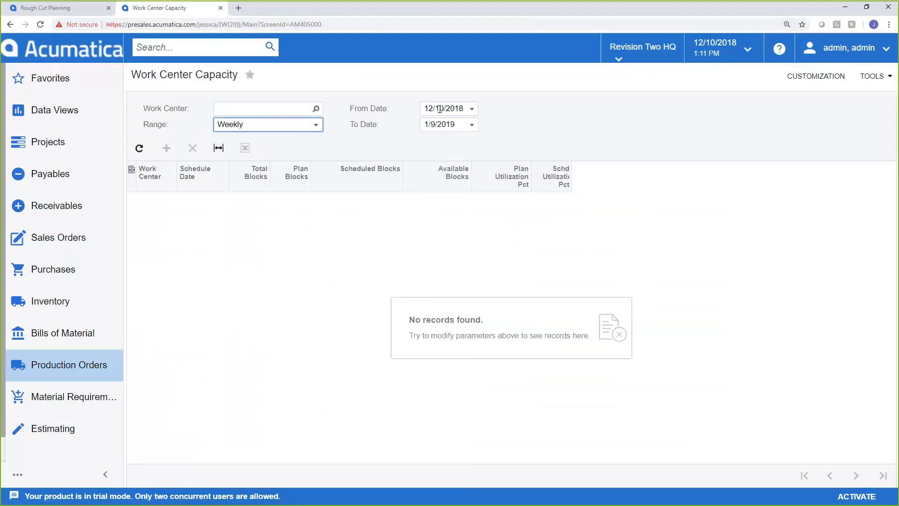
# Step: Set the Work Center Capacity's From Date to 12/1/2016, review the utilization by work center, and close the inquiry
pyautogui.click(471, 110)
pyautogui.click(544, 124)
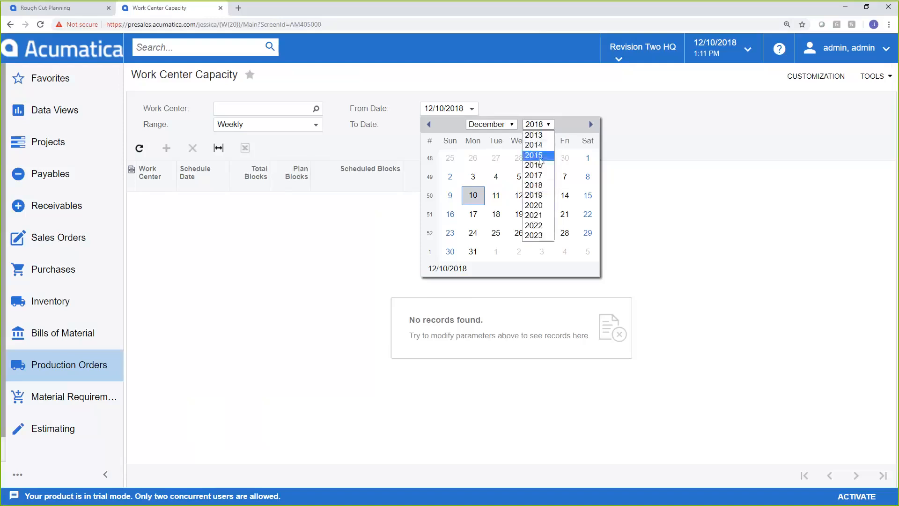
pyautogui.click(541, 165)
pyautogui.click(539, 161)
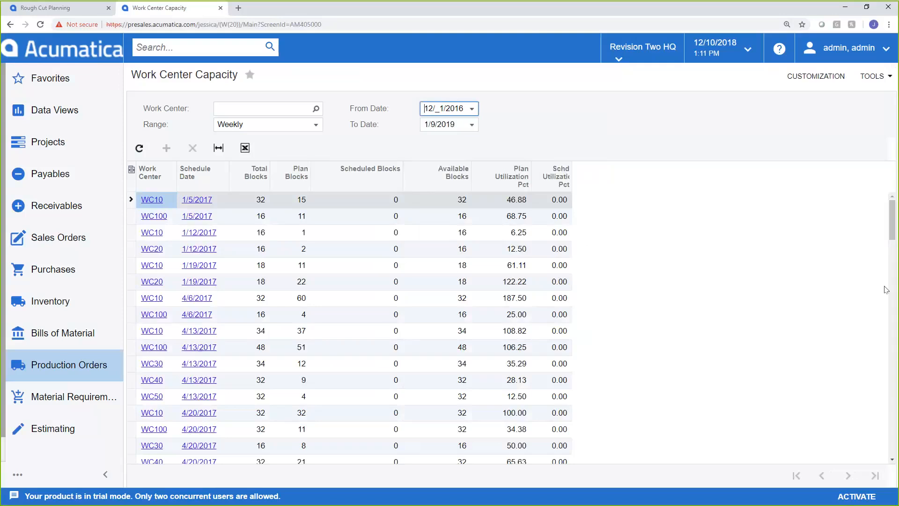
pyautogui.click(828, 299)
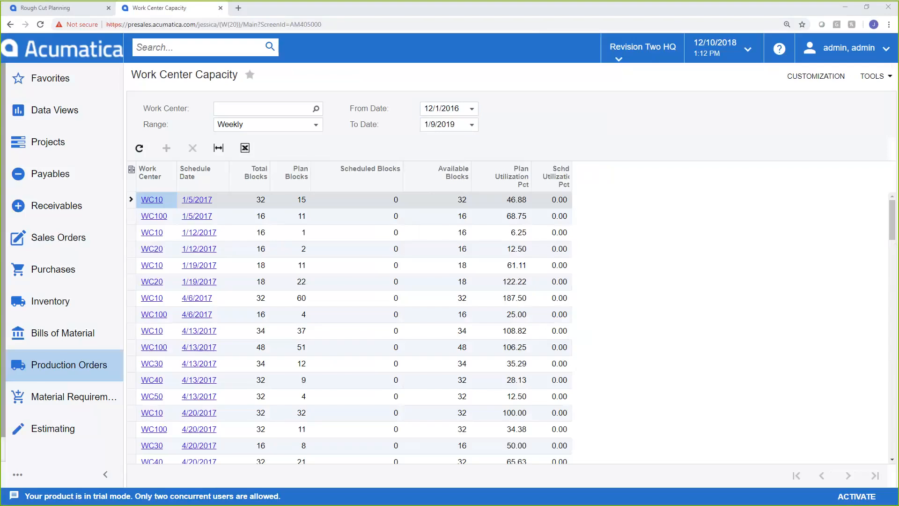
pyautogui.click(221, 8)
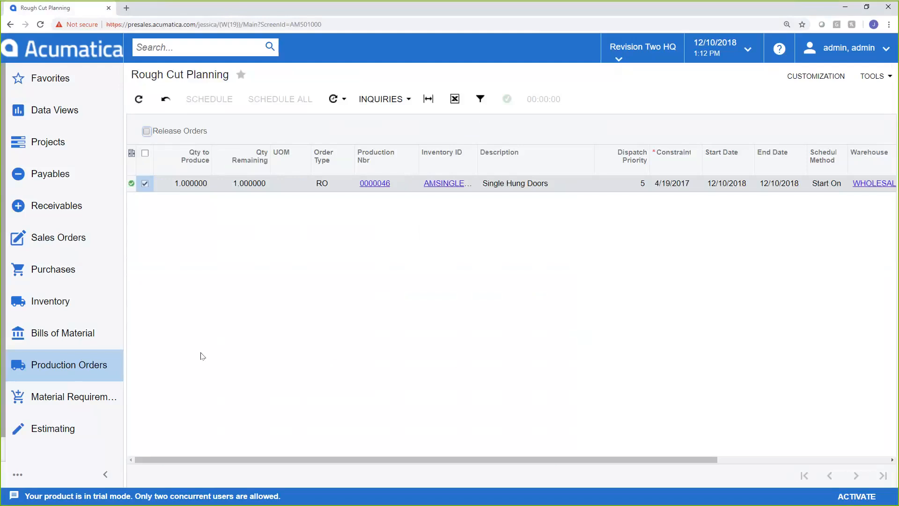
pyautogui.click(87, 375)
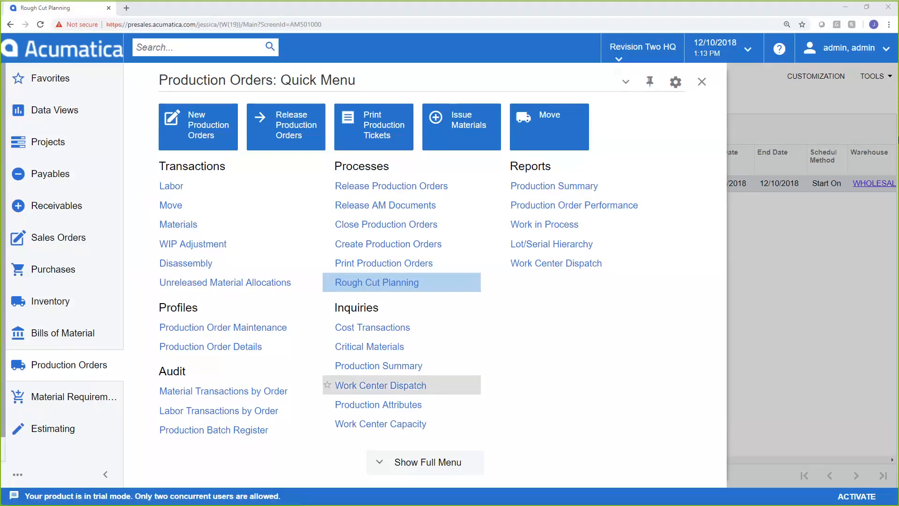
pyautogui.click(703, 82)
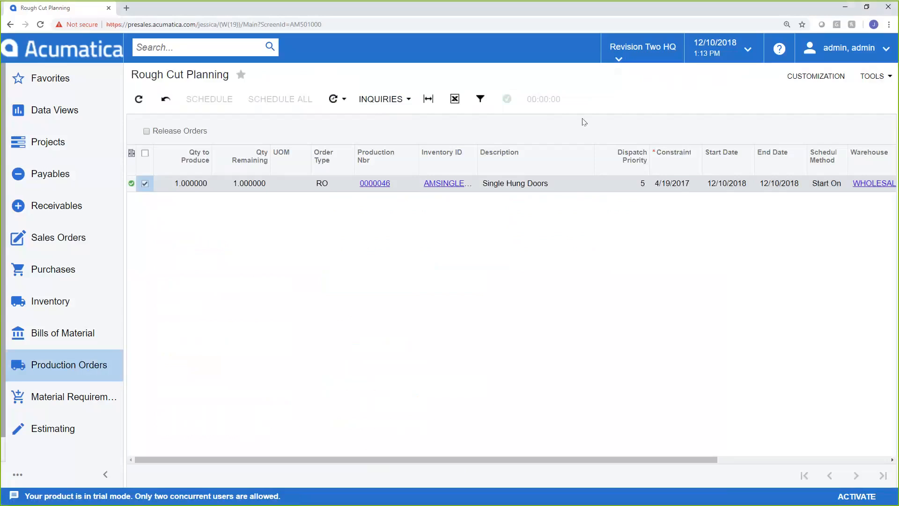
# Step: Open the Configuration Maintenance list in the Product Configurator workspace
pyautogui.scroll(-1, 80, 337)
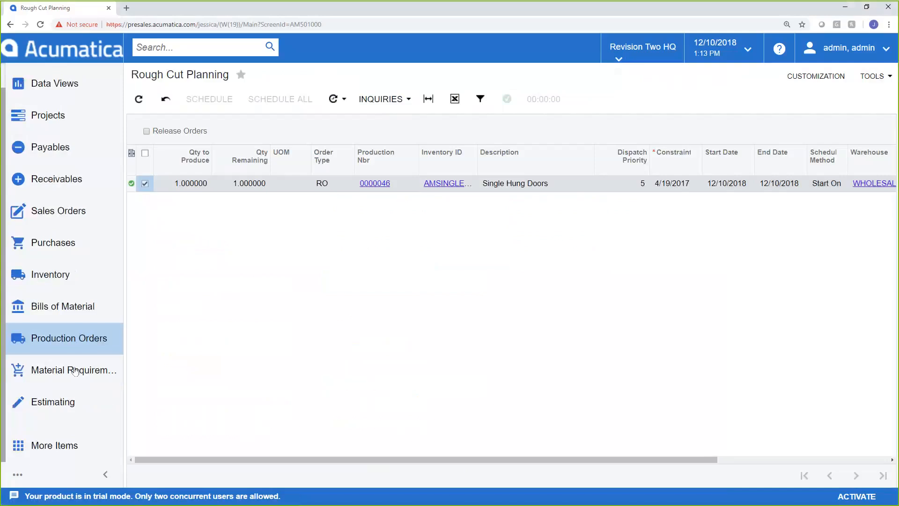
pyautogui.click(69, 445)
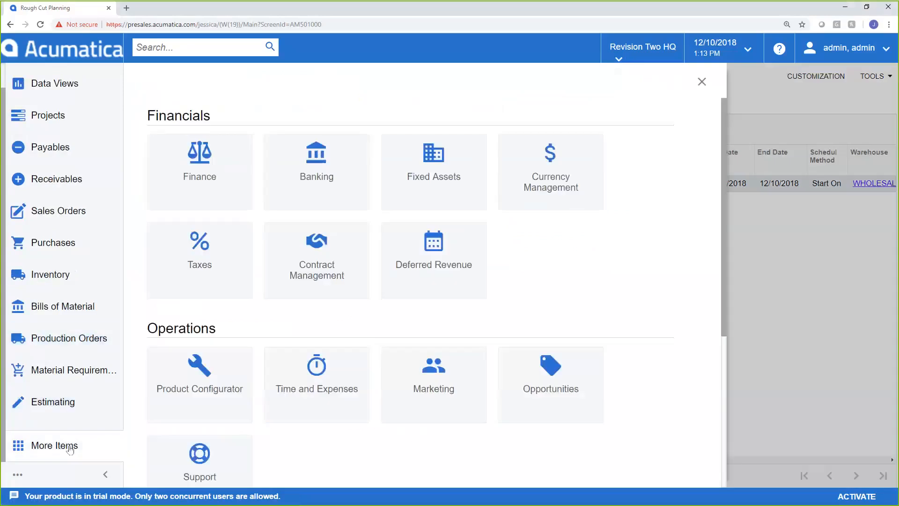
pyautogui.click(203, 397)
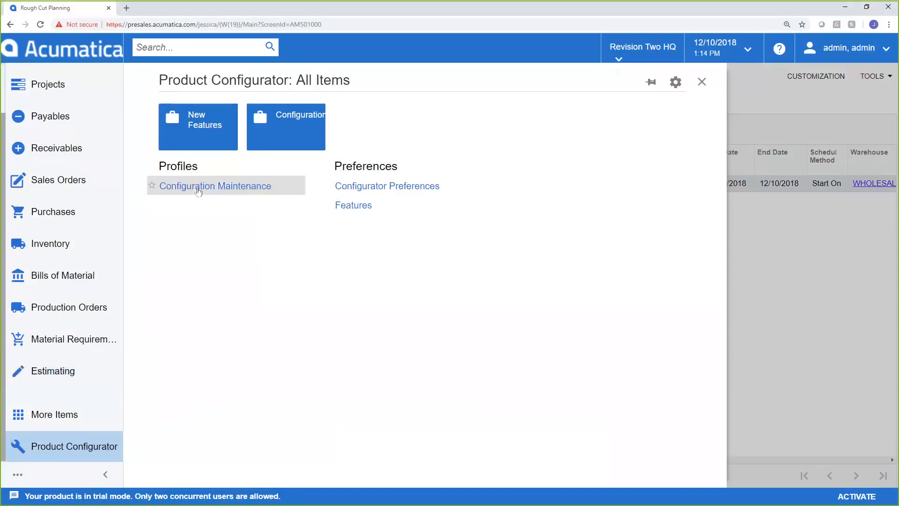
pyautogui.click(201, 187)
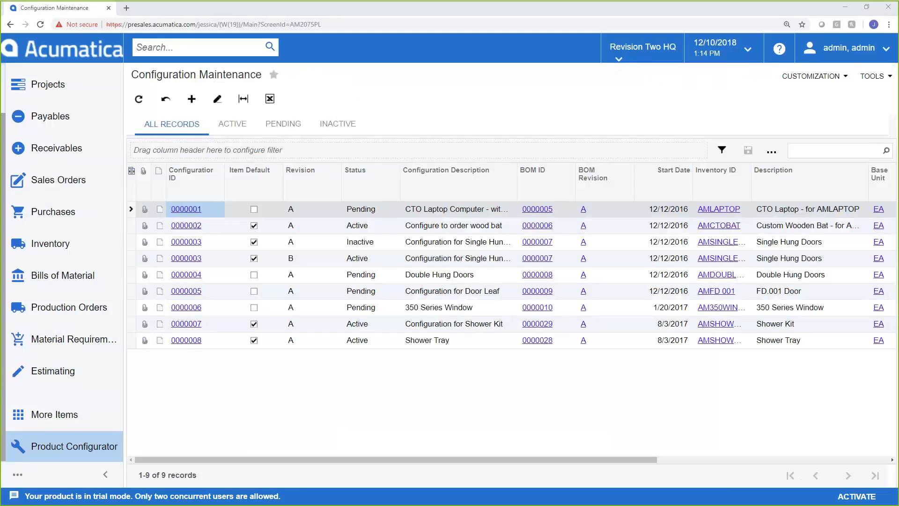
# Step: Open revision B of the Single Hung Doors configuration and show the options of its JAMB feature
pyautogui.click(191, 258)
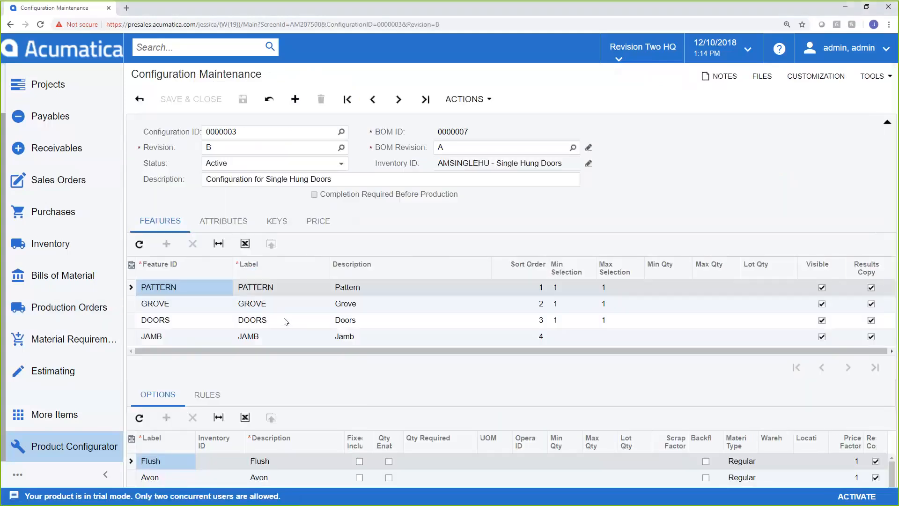
pyautogui.hotkey('ctrl', '-')
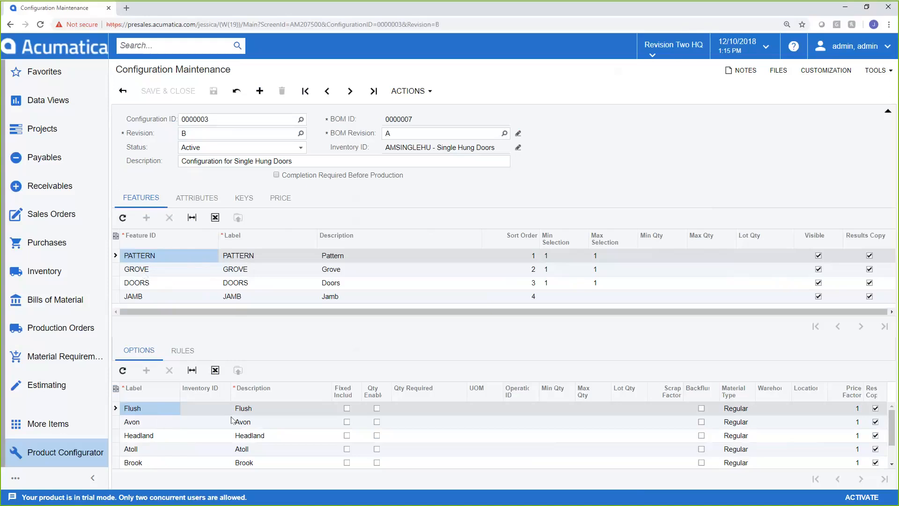
pyautogui.click(159, 295)
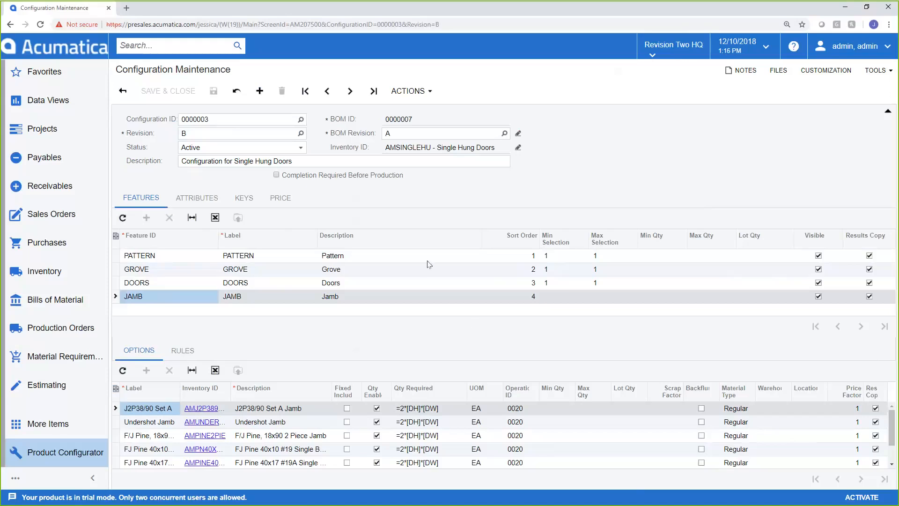
# Step: Configure the sales order's Single Hung Doors line with the Flush pattern, the Flush grove and the first Horizon SQ10 door option
pyautogui.click(73, 218)
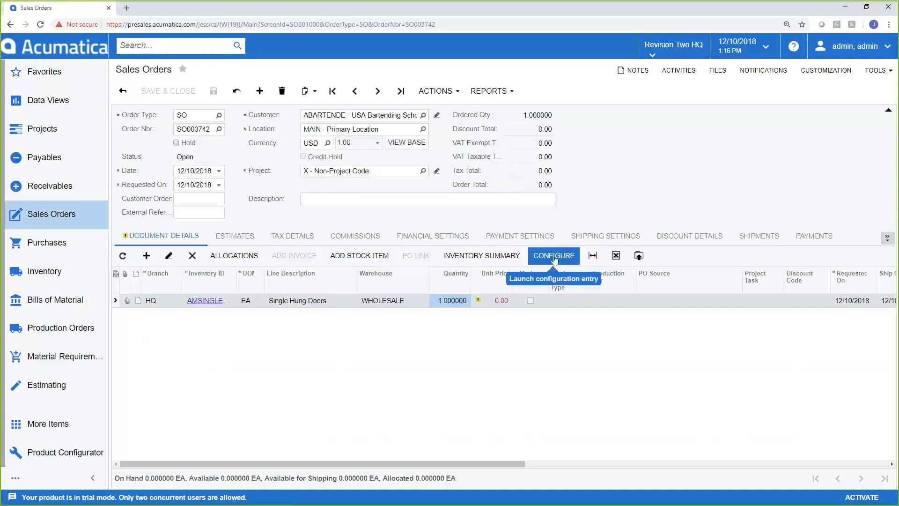
pyautogui.click(554, 257)
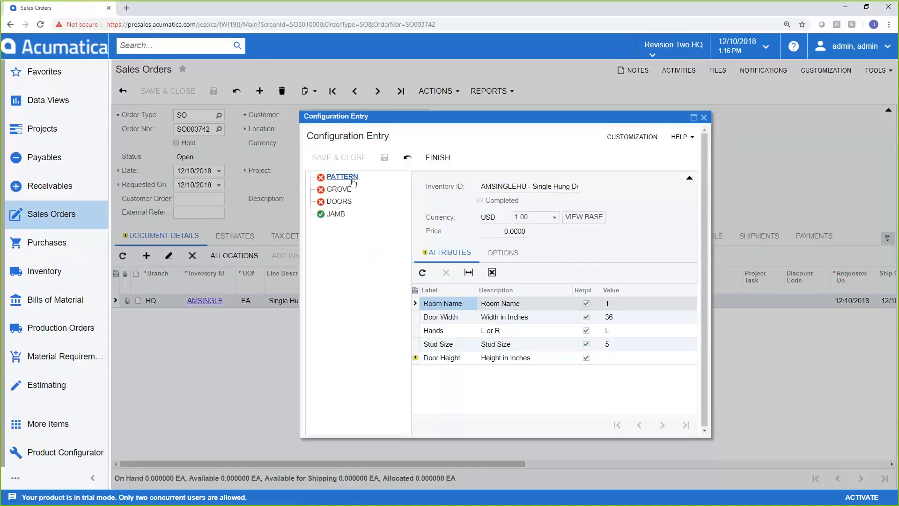
pyautogui.click(512, 262)
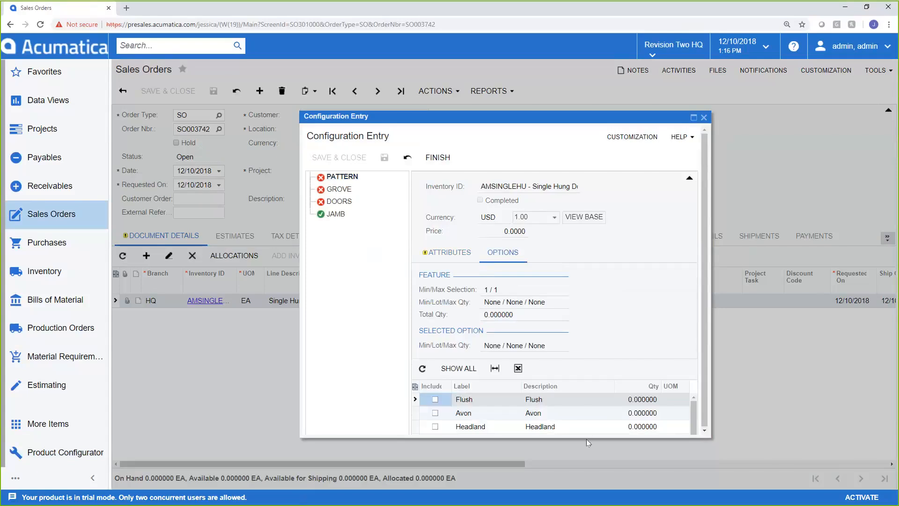
pyautogui.click(435, 399)
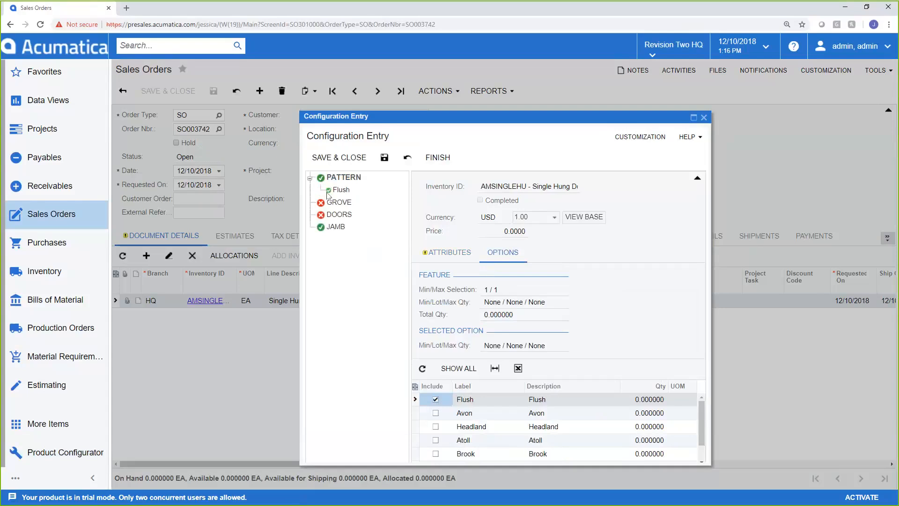
pyautogui.click(338, 202)
pyautogui.click(437, 400)
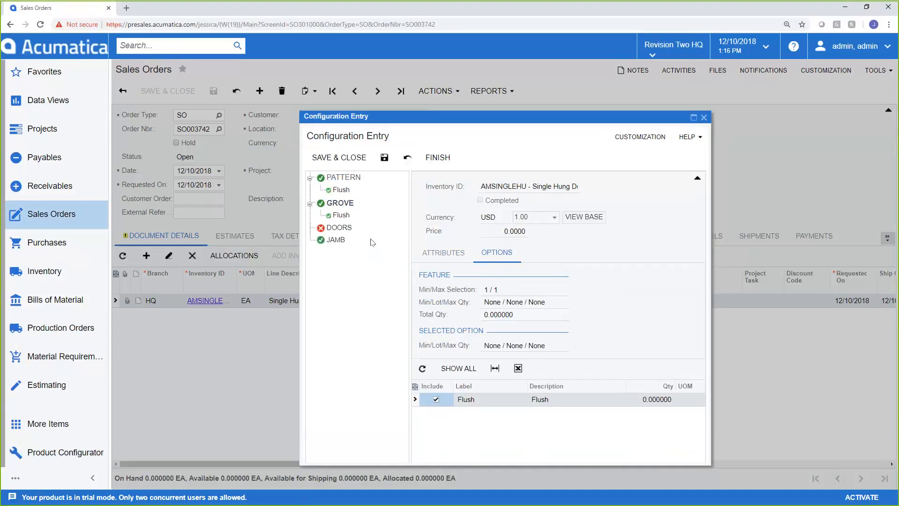
pyautogui.click(339, 227)
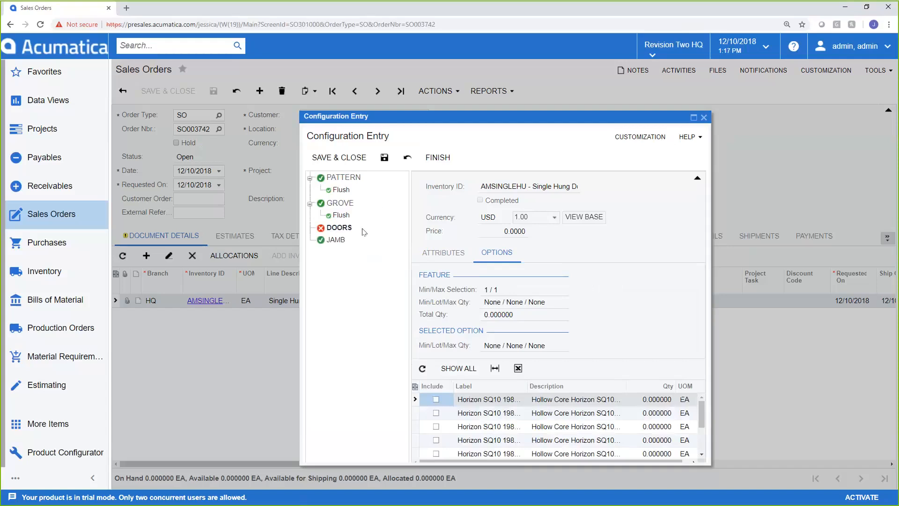
pyautogui.click(436, 399)
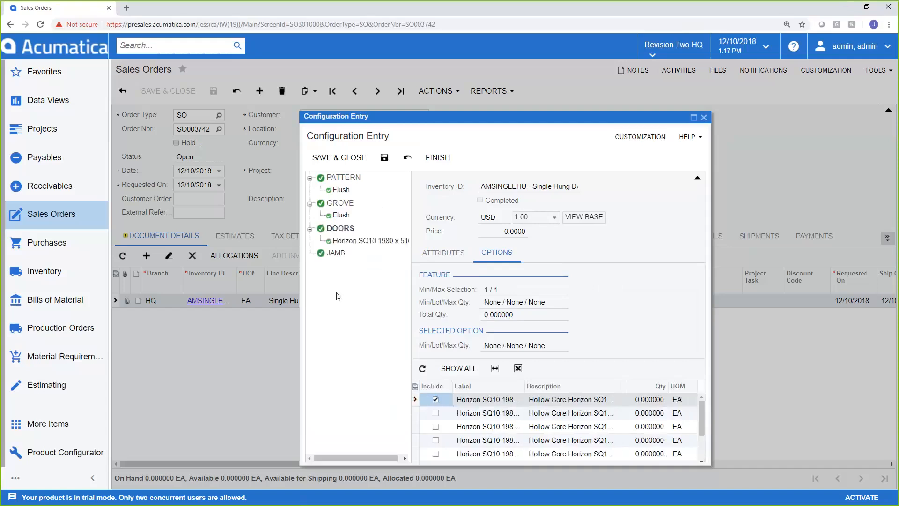
# Step: Try to finish the configuration, set its Door Height attribute to 46, and check the JAMB option quantities
pyautogui.click(449, 162)
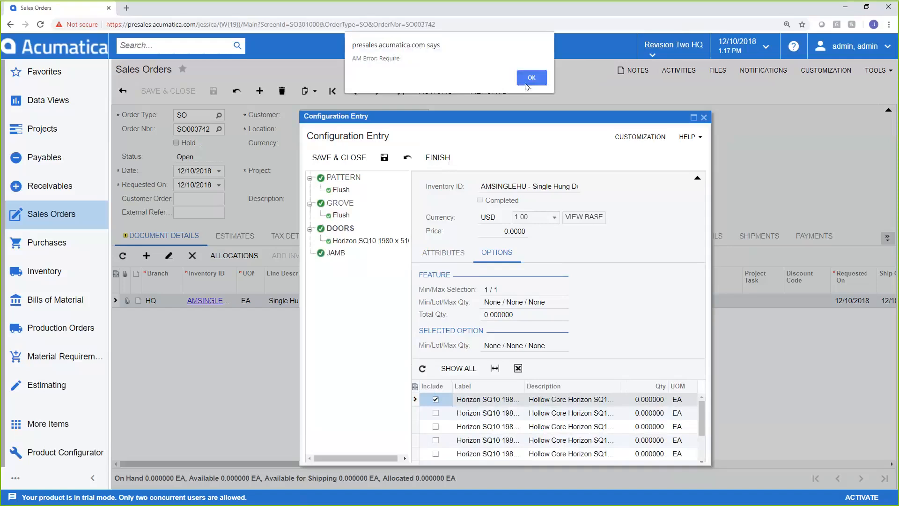
pyautogui.click(531, 71)
pyautogui.click(449, 253)
pyautogui.click(619, 359)
pyautogui.write('46')
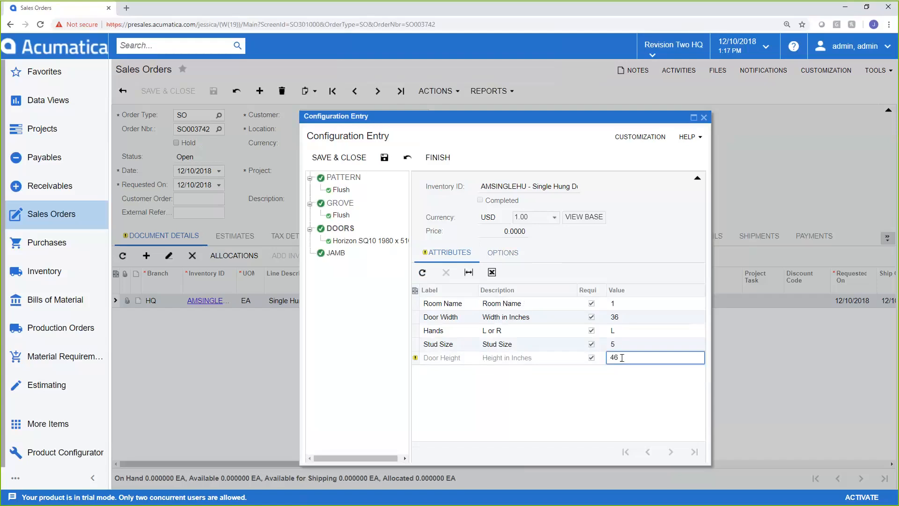
pyautogui.click(501, 252)
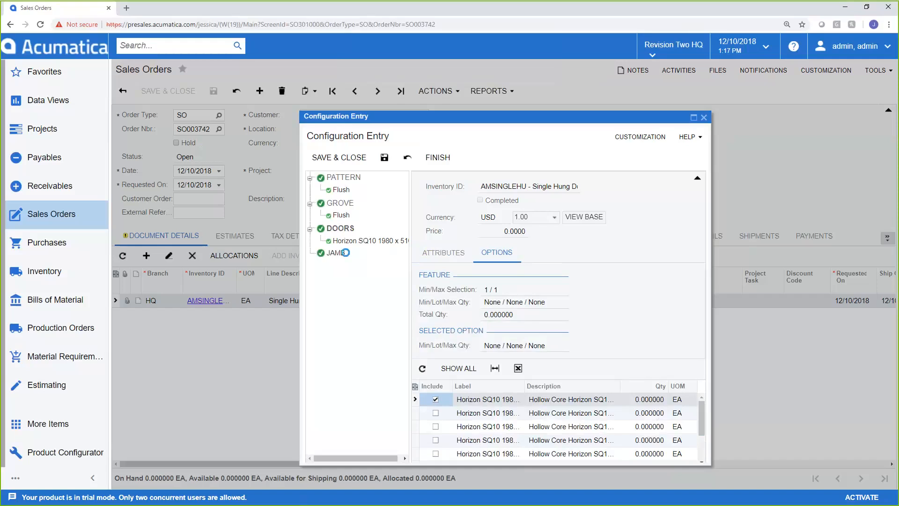
pyautogui.click(338, 253)
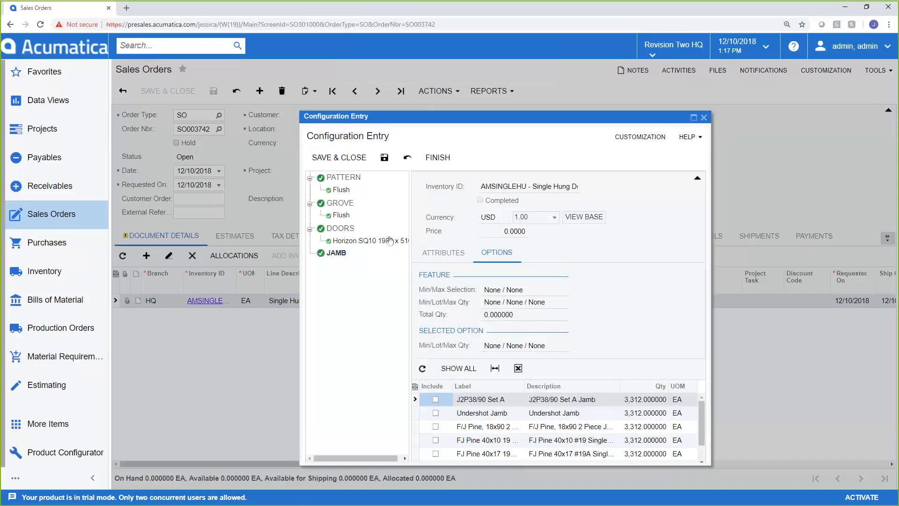
# Step: Clear the Door Height attribute, check the JAMB option quantities again, and close the configuration entry without saving
pyautogui.click(460, 258)
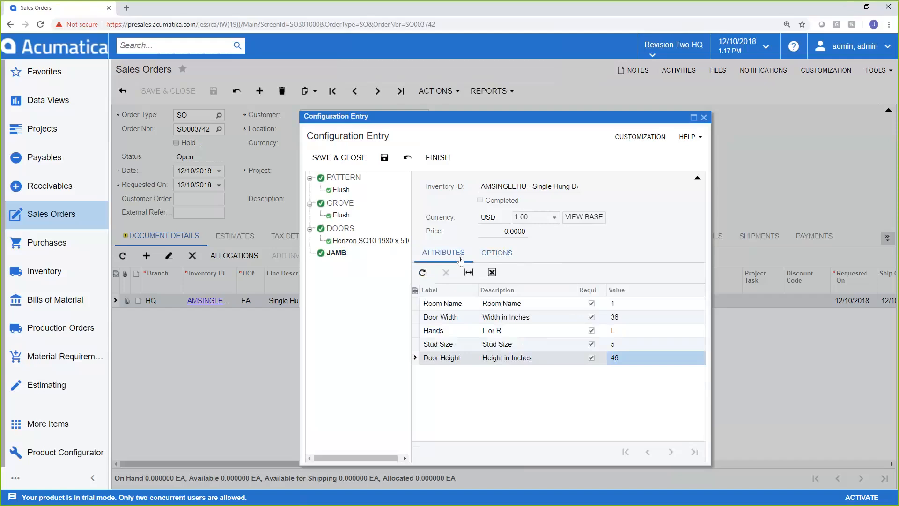
pyautogui.click(614, 357)
pyautogui.press('BackSpace')
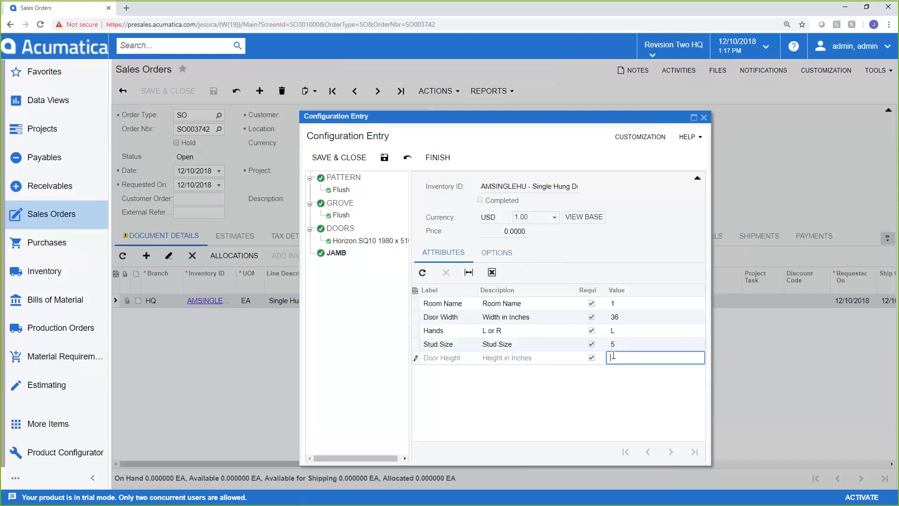
pyautogui.click(503, 253)
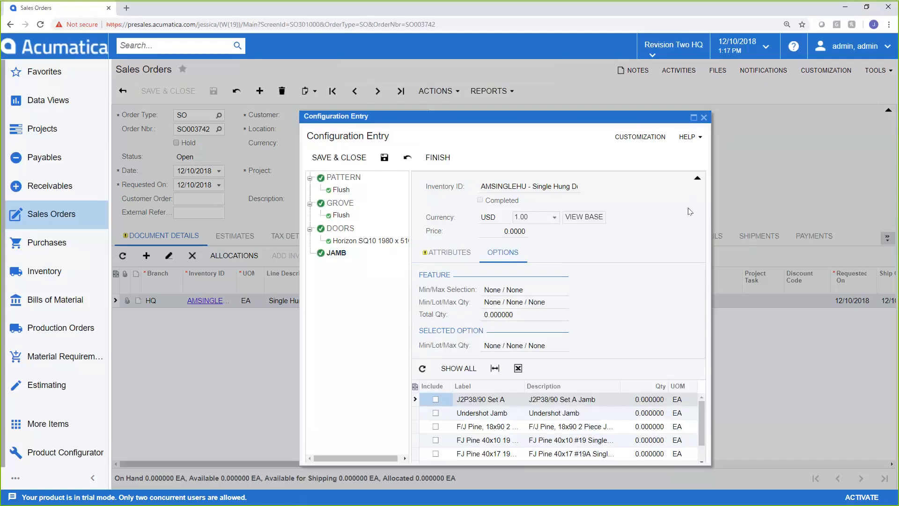
pyautogui.click(704, 118)
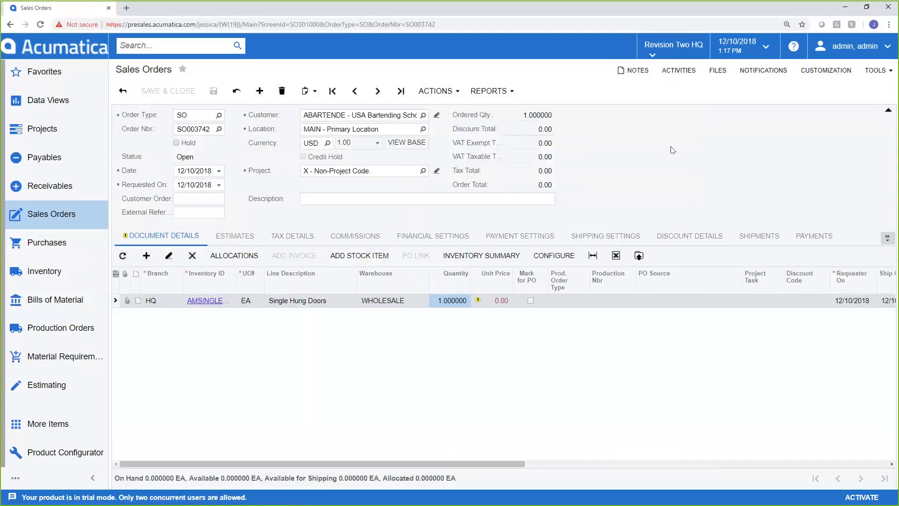
# Step: Return to the Manufacturing Dashboard home page and look over its widgets
pyautogui.click(74, 50)
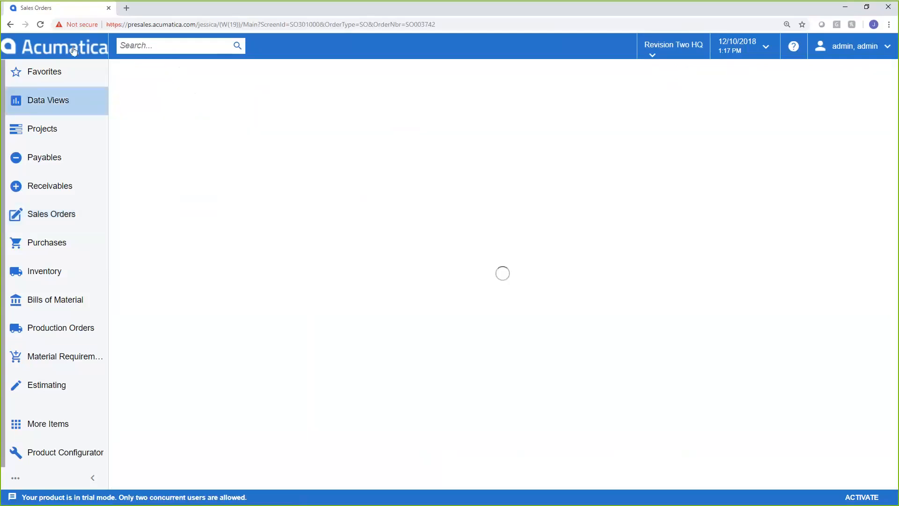
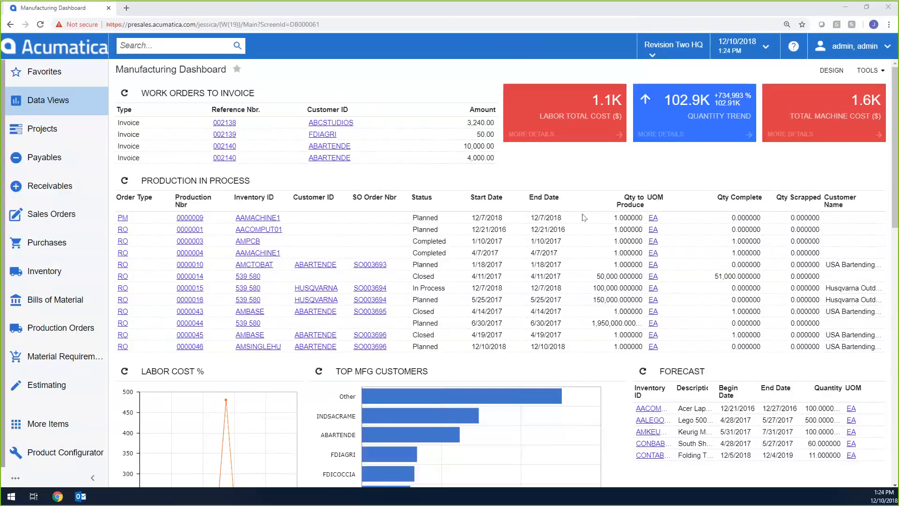
pyautogui.scroll(-3, 620, 318)
pyautogui.scroll(3, 620, 316)
# Step: Put the Manufacturing Dashboard in design mode and delete the Forecast widget
pyautogui.click(828, 75)
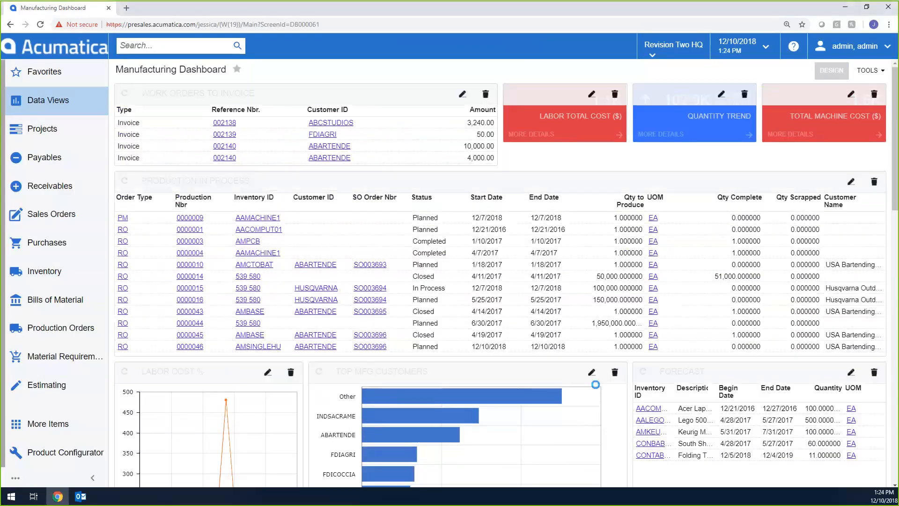
pyautogui.scroll(-3, 450, 359)
pyautogui.scroll(-4, 450, 360)
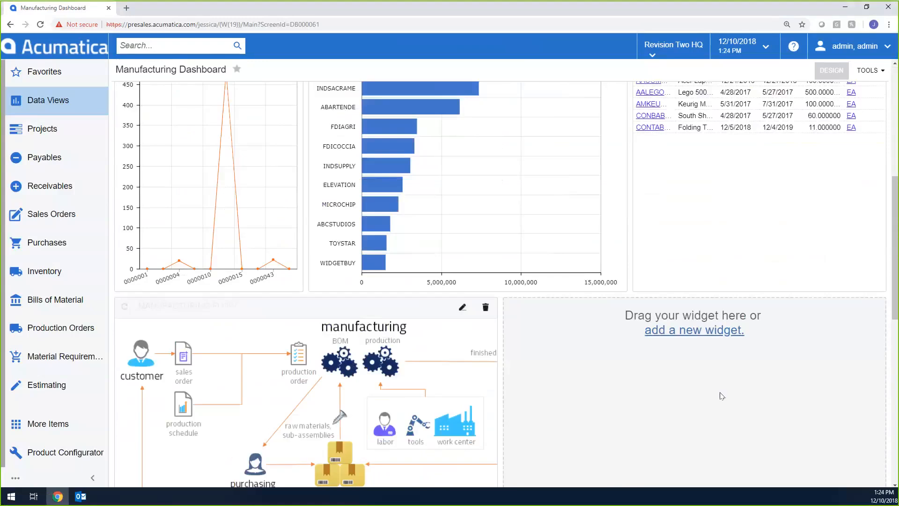
pyautogui.scroll(2, 722, 397)
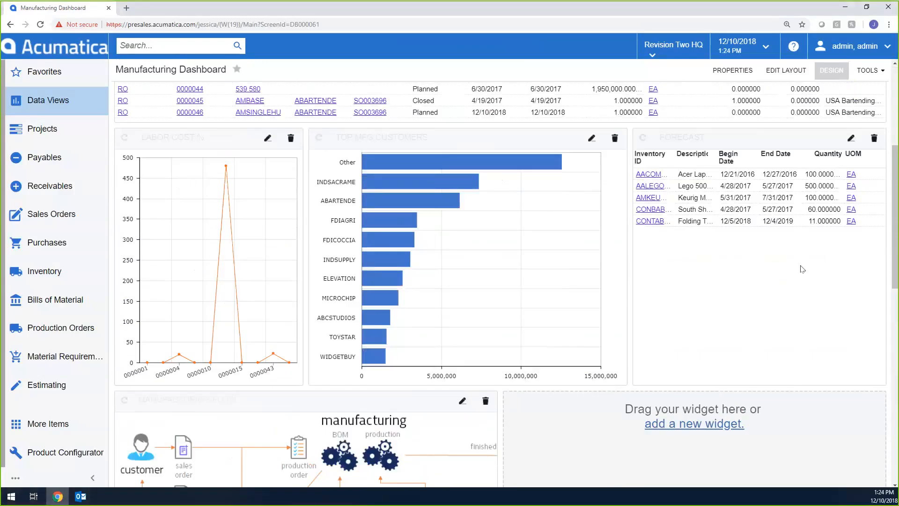
pyautogui.click(874, 139)
pyautogui.click(493, 76)
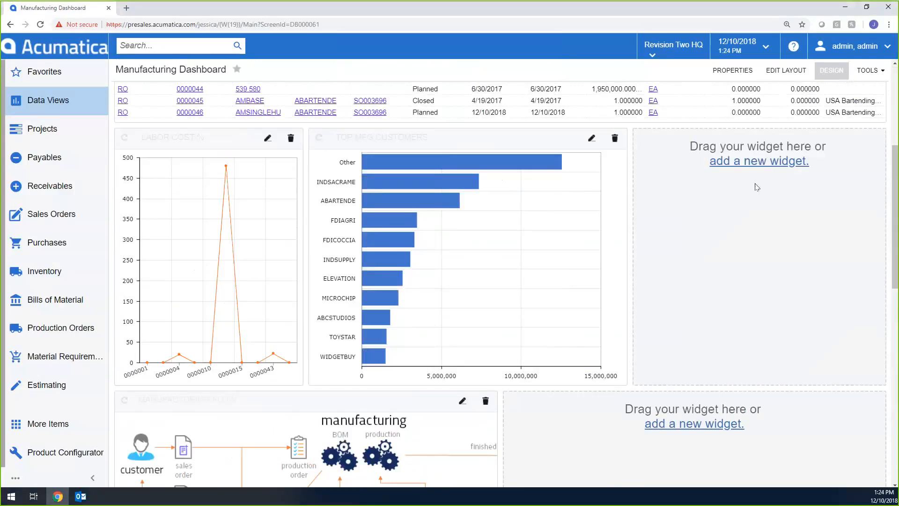
# Step: Review the widget types available for the empty dashboard area, cancel adding one, and exit design mode
pyautogui.click(735, 162)
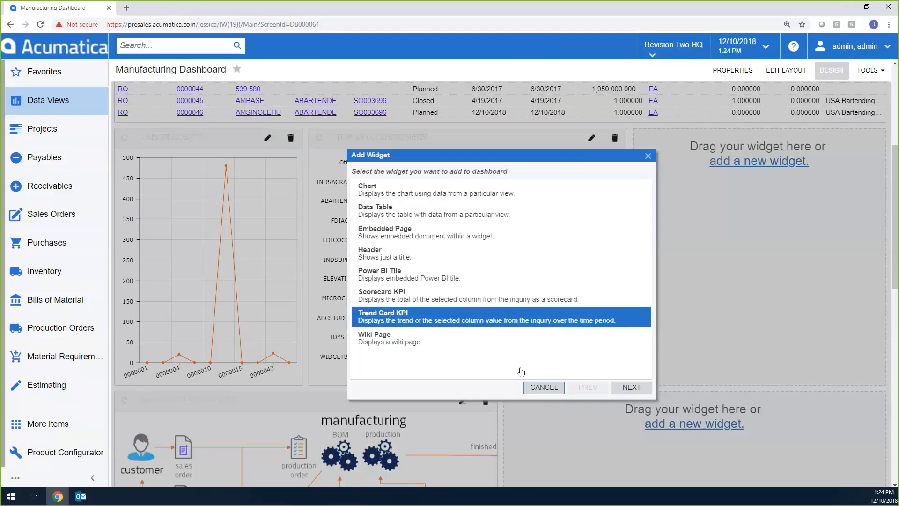
pyautogui.click(544, 387)
pyautogui.scroll(4, 568, 353)
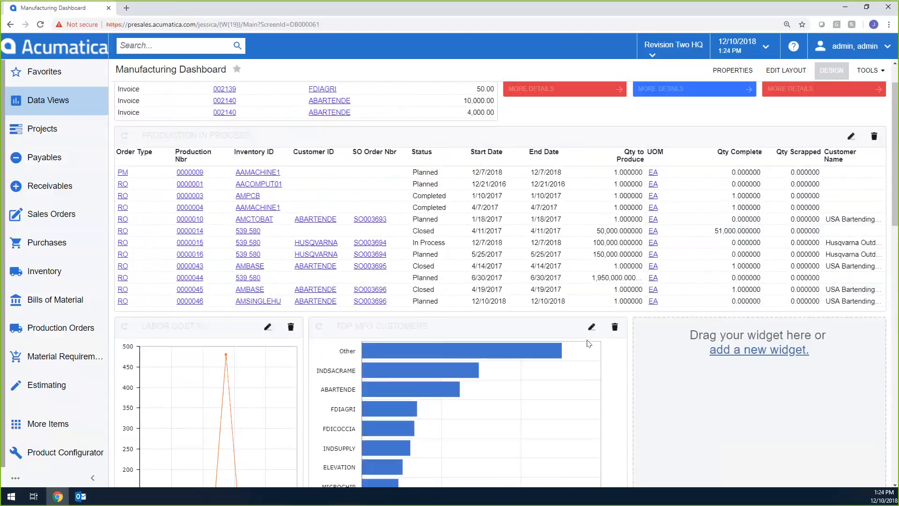
pyautogui.scroll(1, 589, 343)
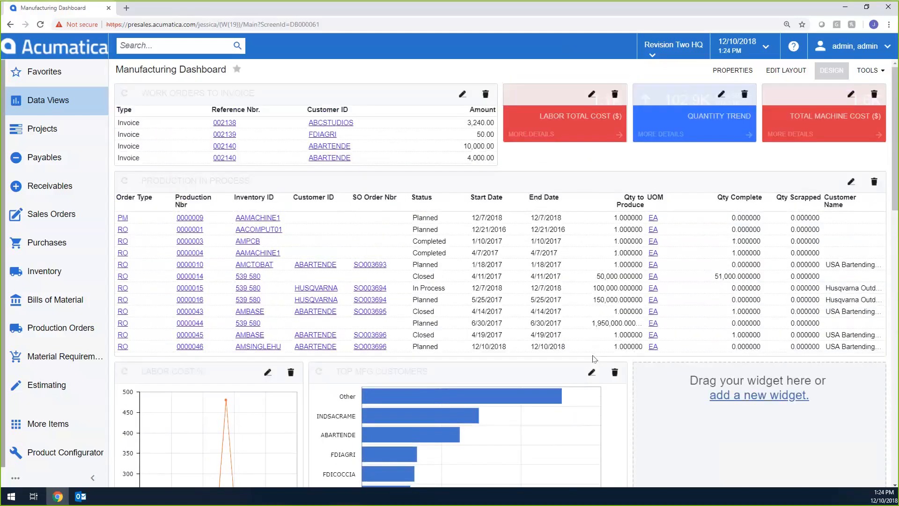
pyautogui.click(831, 71)
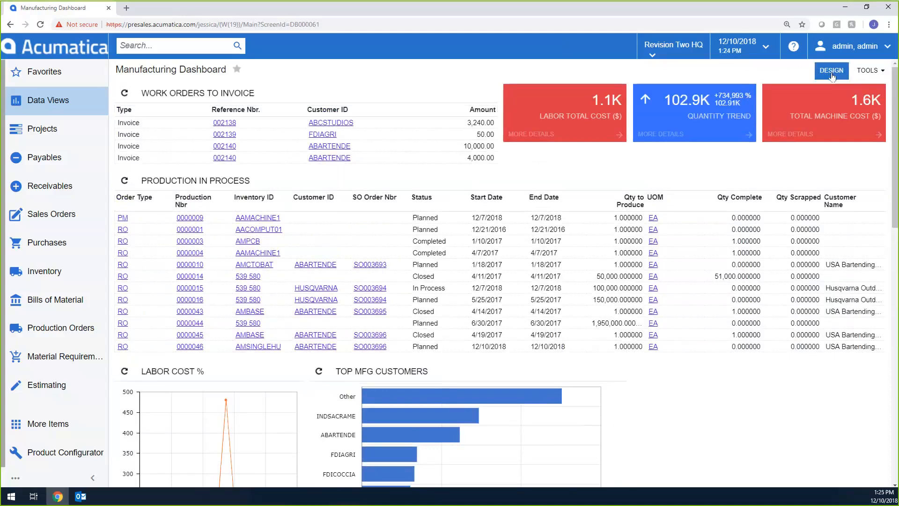
# Step: Open the Production Summary from the Production in Process widget and filter its Start Date to This Month
pyautogui.click(185, 188)
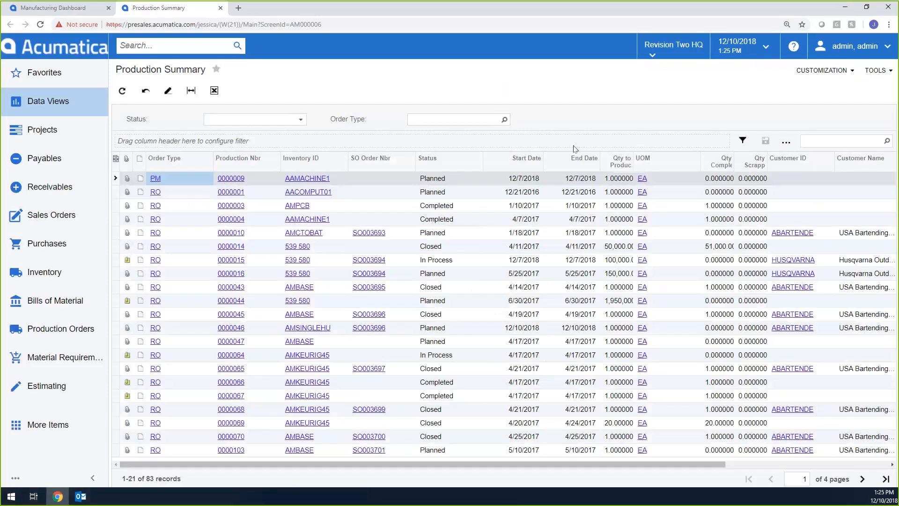
pyautogui.click(528, 163)
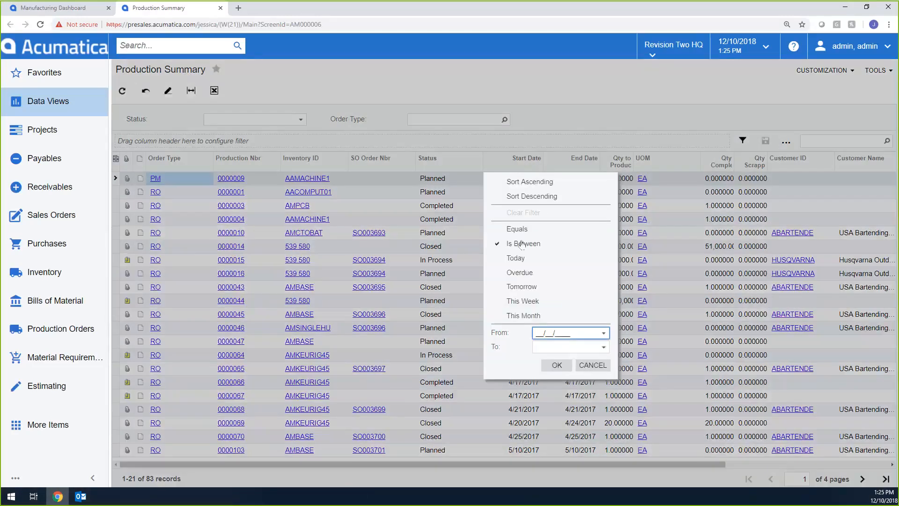
pyautogui.click(524, 315)
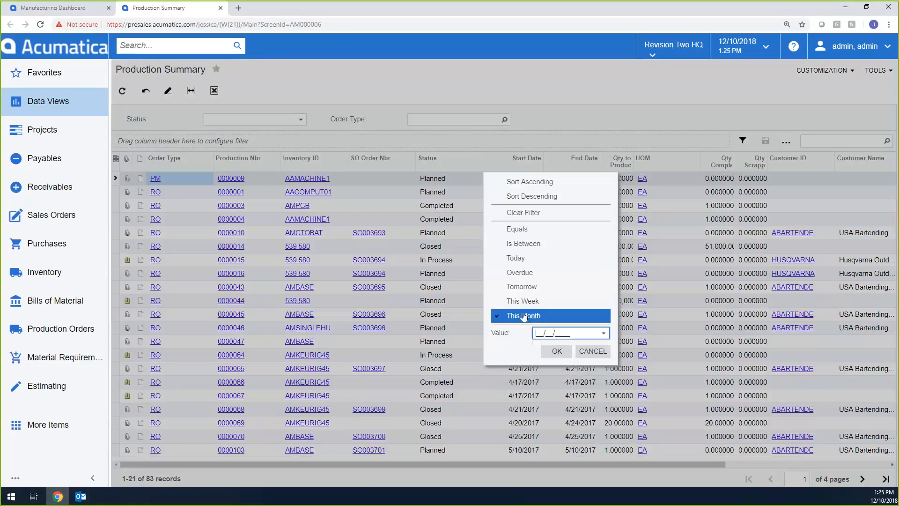
pyautogui.click(544, 353)
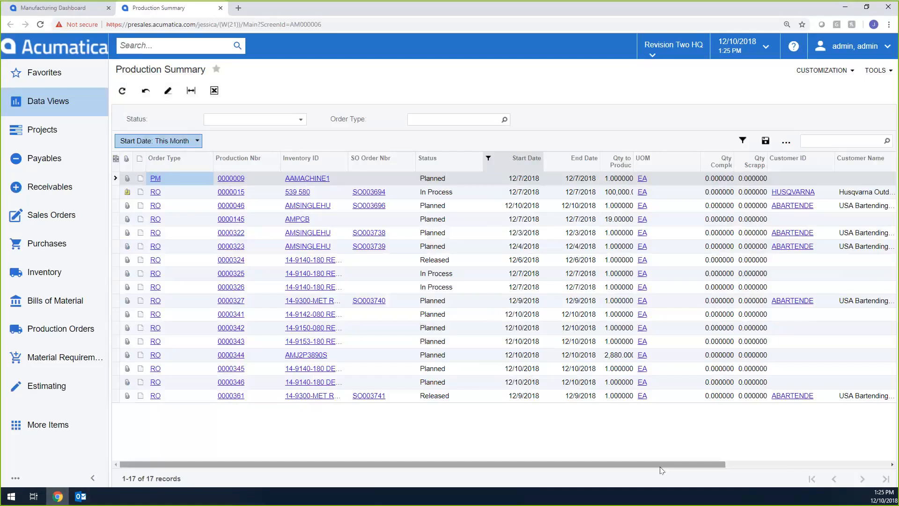
# Step: Filter the Production Summary to records whose Customer ID equals that of USA Bartending School
pyautogui.moveTo(659, 466); pyautogui.dragTo(736, 467)
pyautogui.click(719, 205)
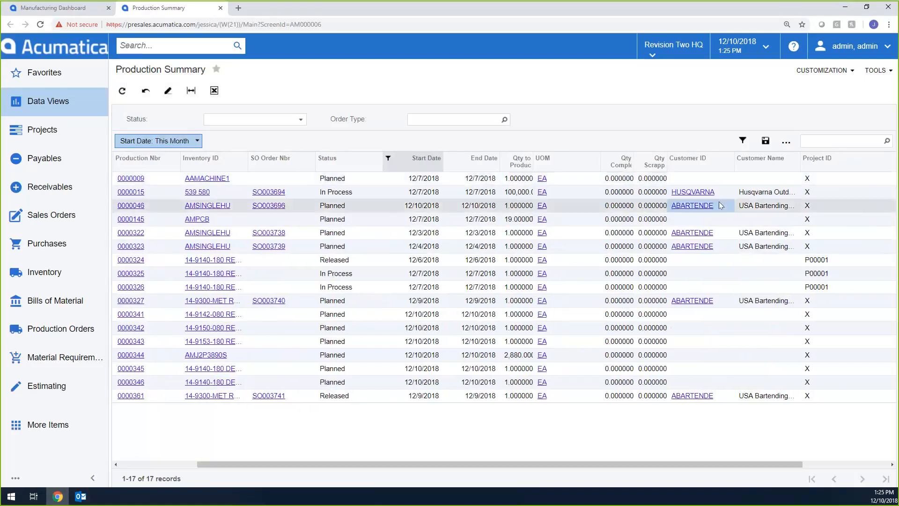
pyautogui.click(728, 158)
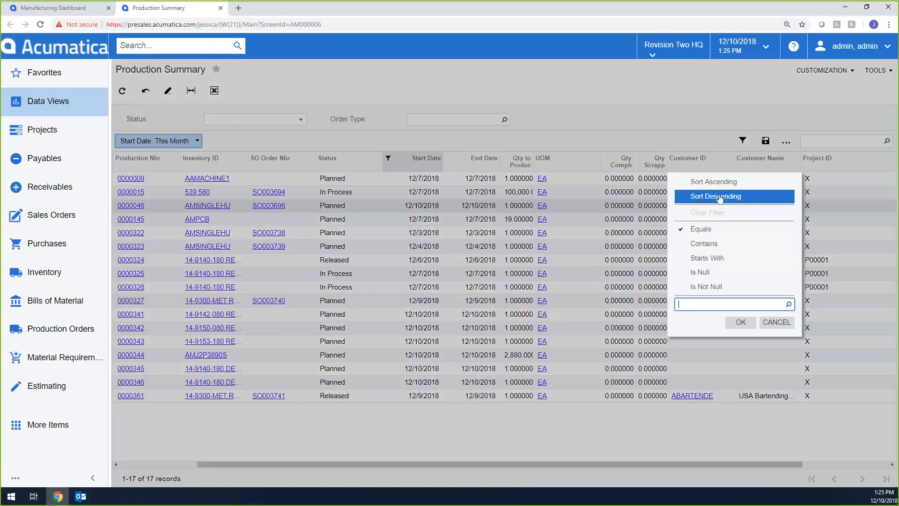
pyautogui.click(789, 305)
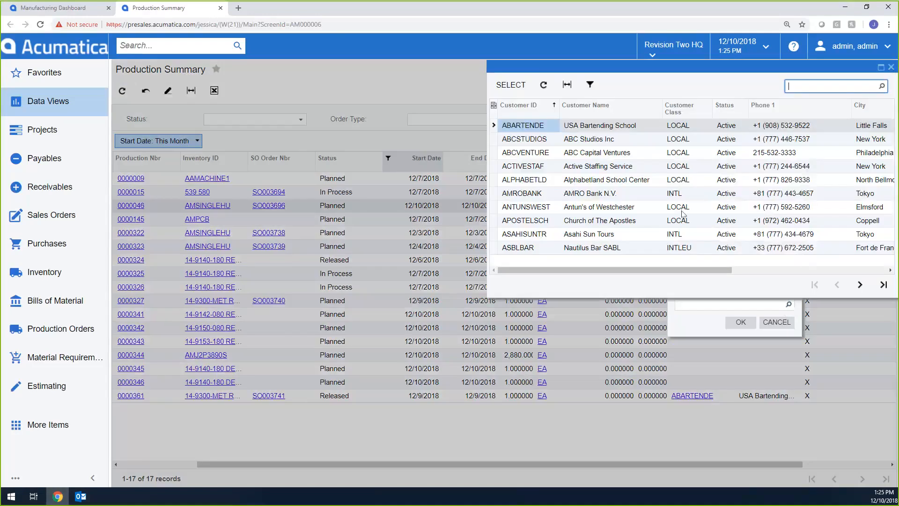
pyautogui.doubleClick(523, 125)
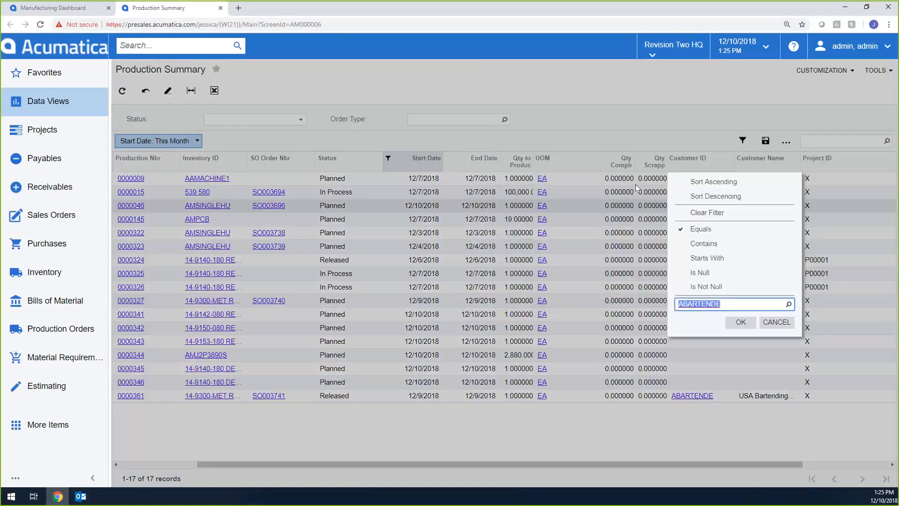
pyautogui.click(740, 323)
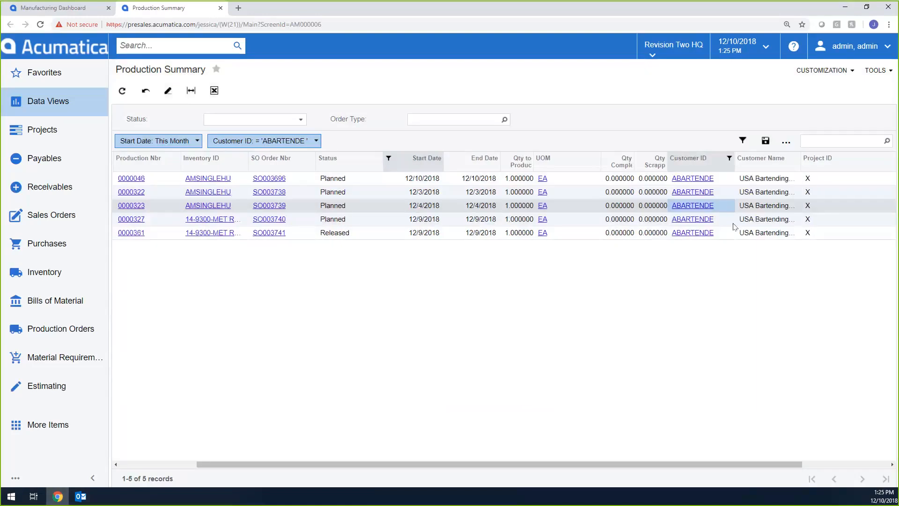